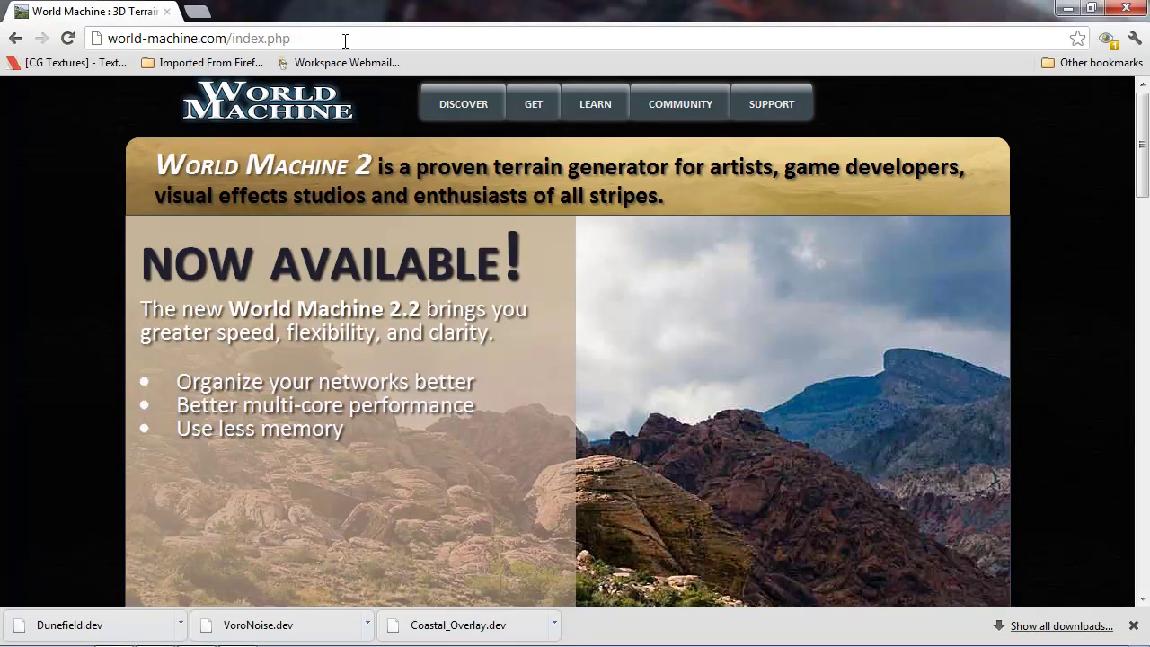
Browse from the World Machine home page through the Community page to the Macro Library.
{"action": "left_click_drag", "start_coordinate": [345, 41], "coordinate": [86, 39]}
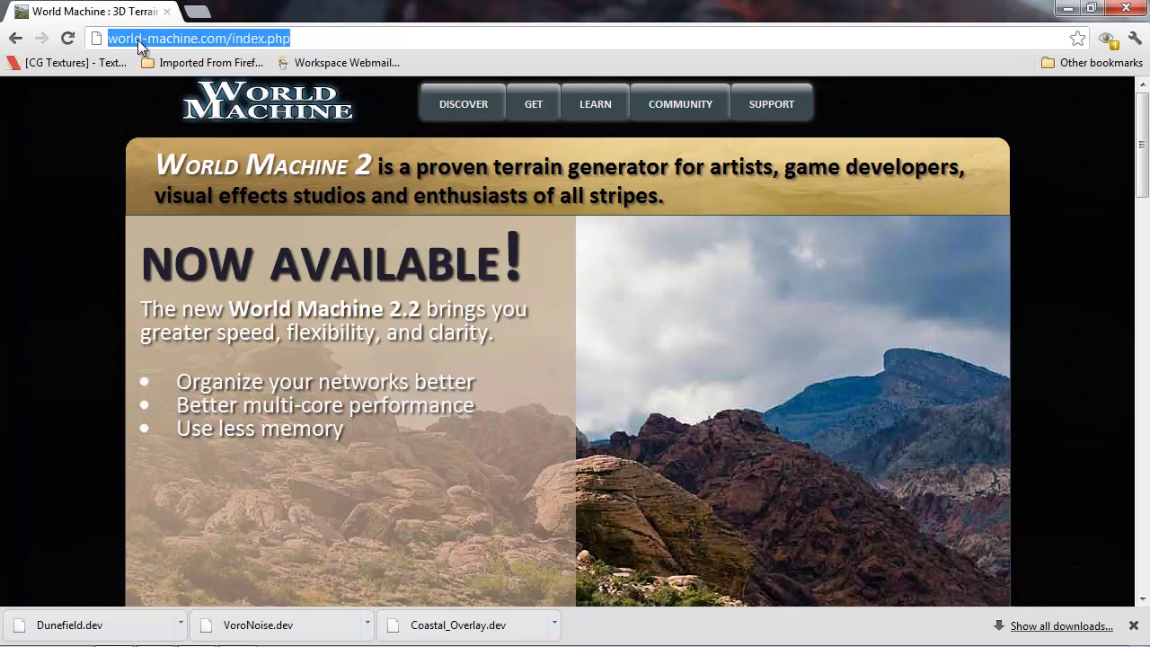
{"action": "left_click", "coordinate": [317, 41]}
{"action": "scroll", "coordinate": [379, 199], "scroll_direction": "down", "scroll_amount": 3}
{"action": "scroll", "coordinate": [379, 199], "scroll_direction": "up", "scroll_amount": 3}
{"action": "left_click", "coordinate": [696, 112]}
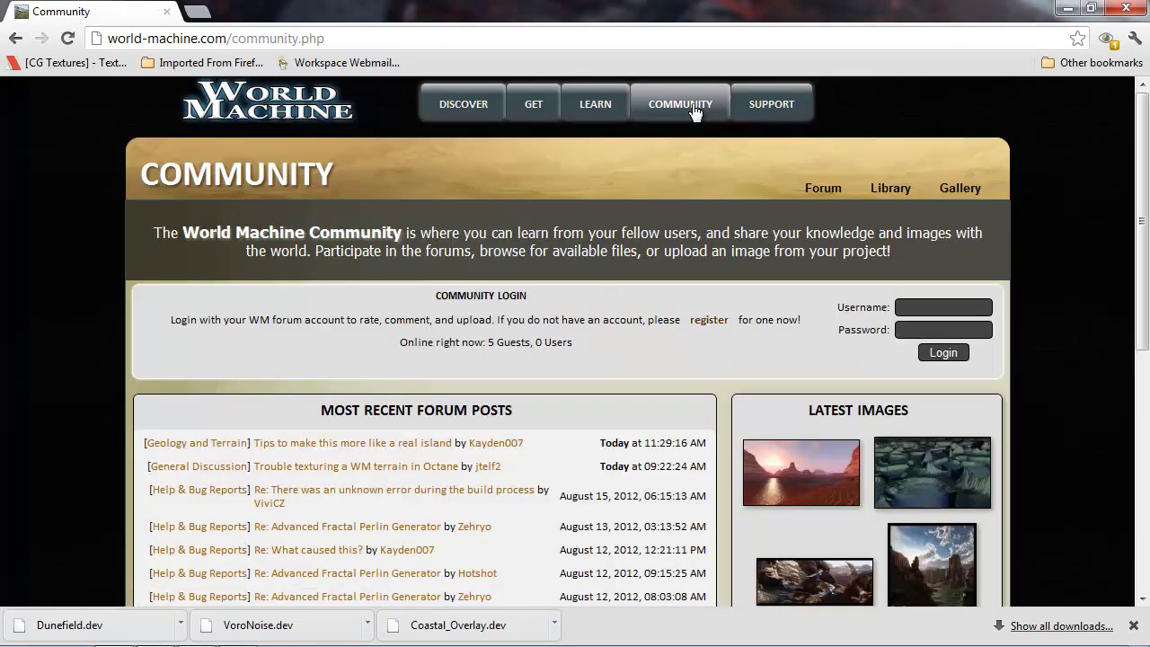
{"action": "scroll", "coordinate": [425, 232], "scroll_direction": "down", "scroll_amount": 4}
{"action": "scroll", "coordinate": [427, 240], "scroll_direction": "down", "scroll_amount": 2}
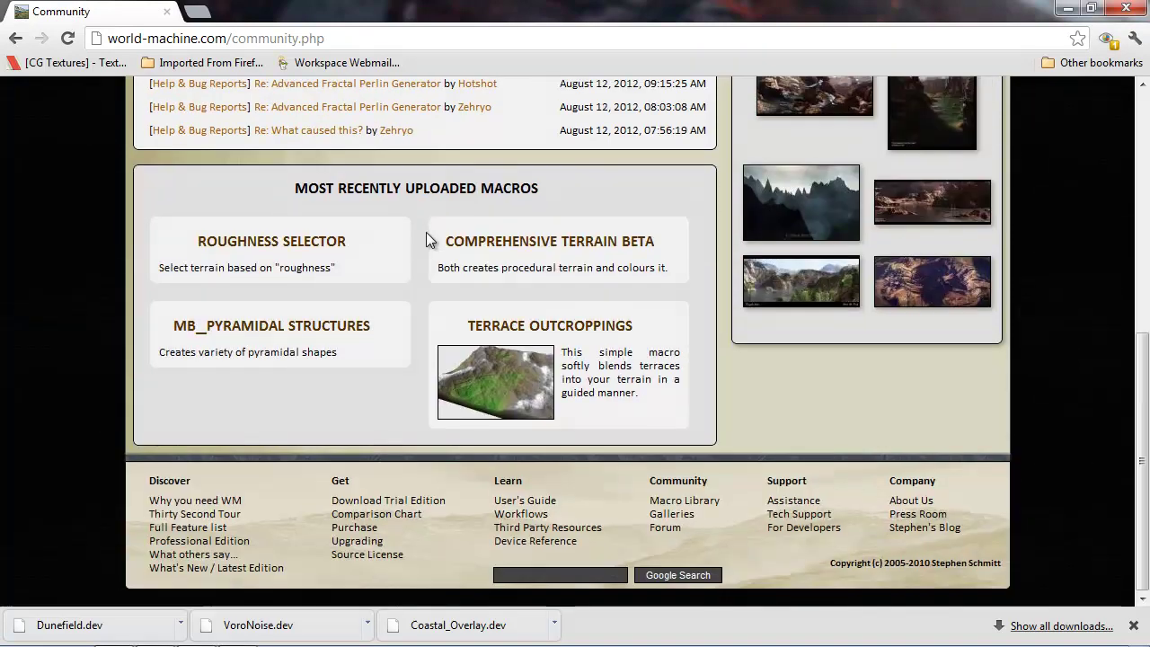
{"action": "left_click", "coordinate": [671, 500]}
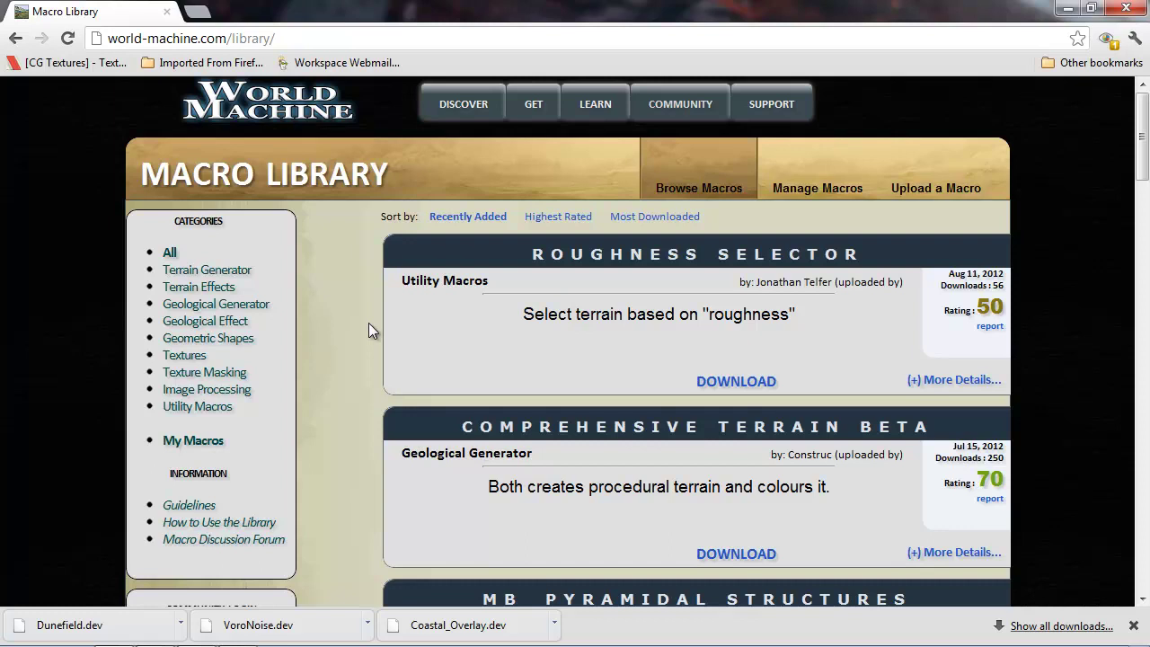
Find the Coastal Overlay macro in the library and download it.
{"action": "scroll", "coordinate": [371, 327], "scroll_direction": "down", "scroll_amount": 2}
{"action": "scroll", "coordinate": [375, 320], "scroll_direction": "down", "scroll_amount": 10}
{"action": "left_click", "coordinate": [736, 435]}
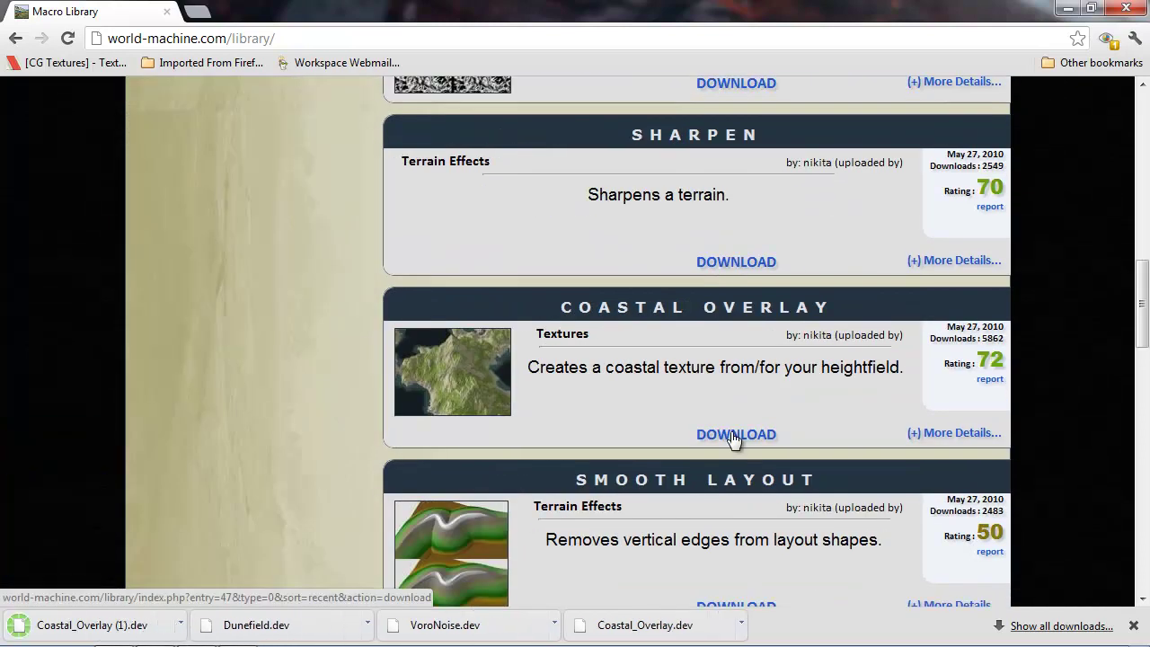
Switch from the browser to Windows Explorer and copy Coastal_Overlay (1).dev from the Downloads folder.
{"action": "left_click", "coordinate": [1065, 11]}
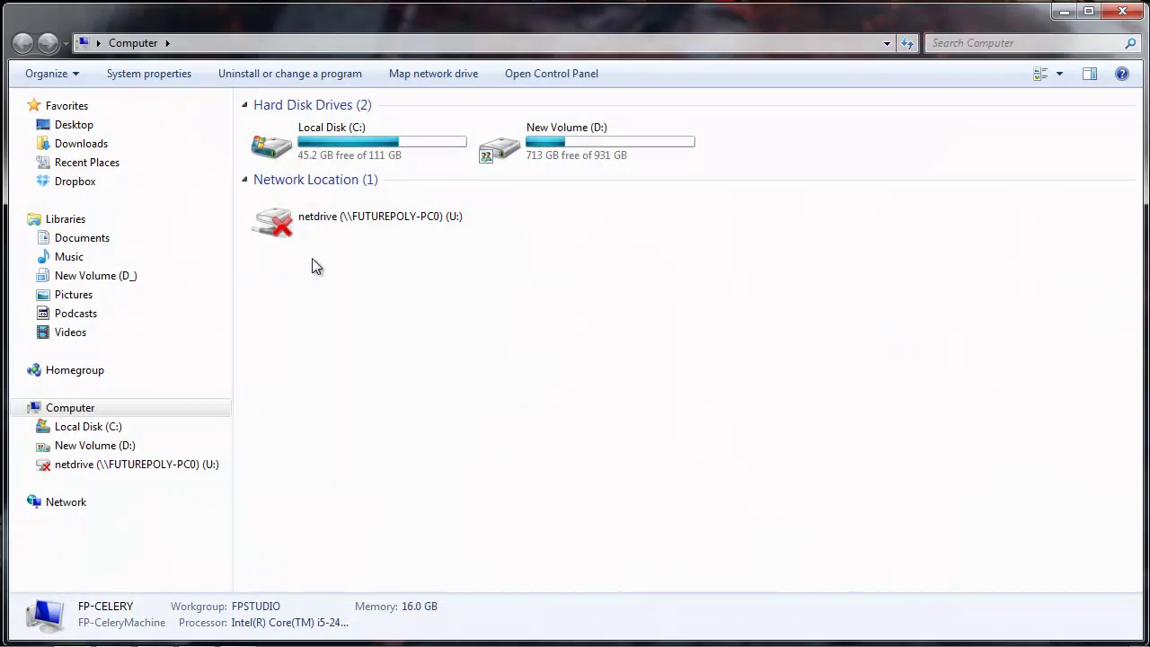
{"action": "left_click", "coordinate": [85, 145]}
{"action": "right_click", "coordinate": [289, 184]}
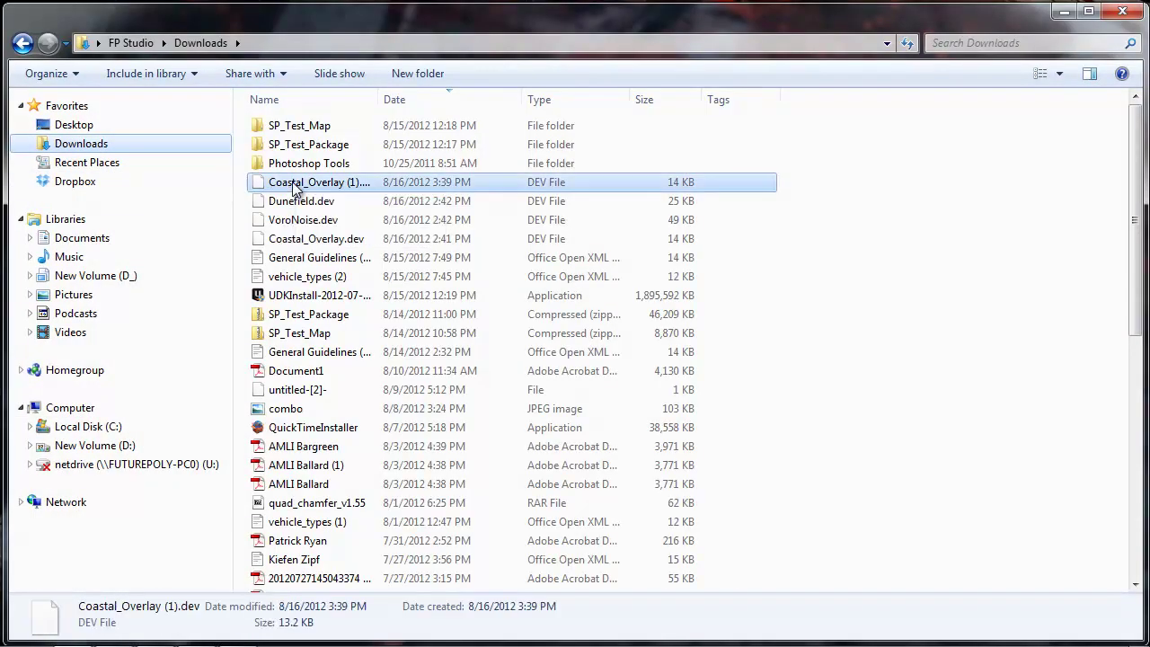
{"action": "left_click", "coordinate": [153, 407]}
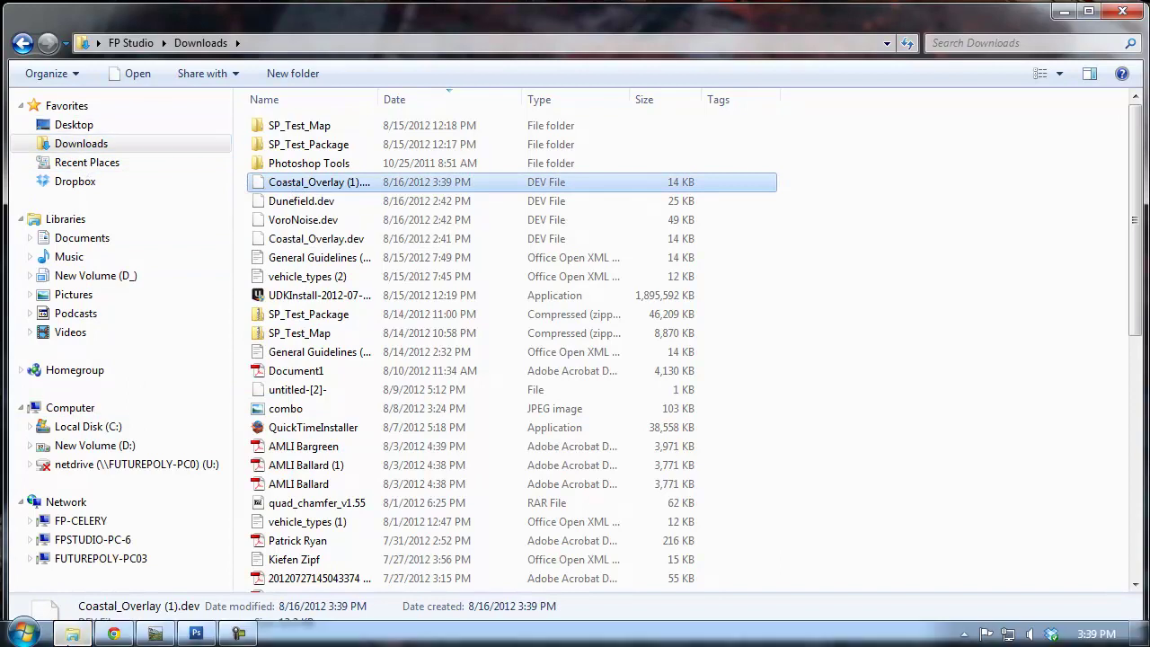
Paste the copied macro file into the Macros folder of World Machine Documents in the Documents library.
{"action": "left_click", "coordinate": [72, 634]}
{"action": "left_click", "coordinate": [40, 633]}
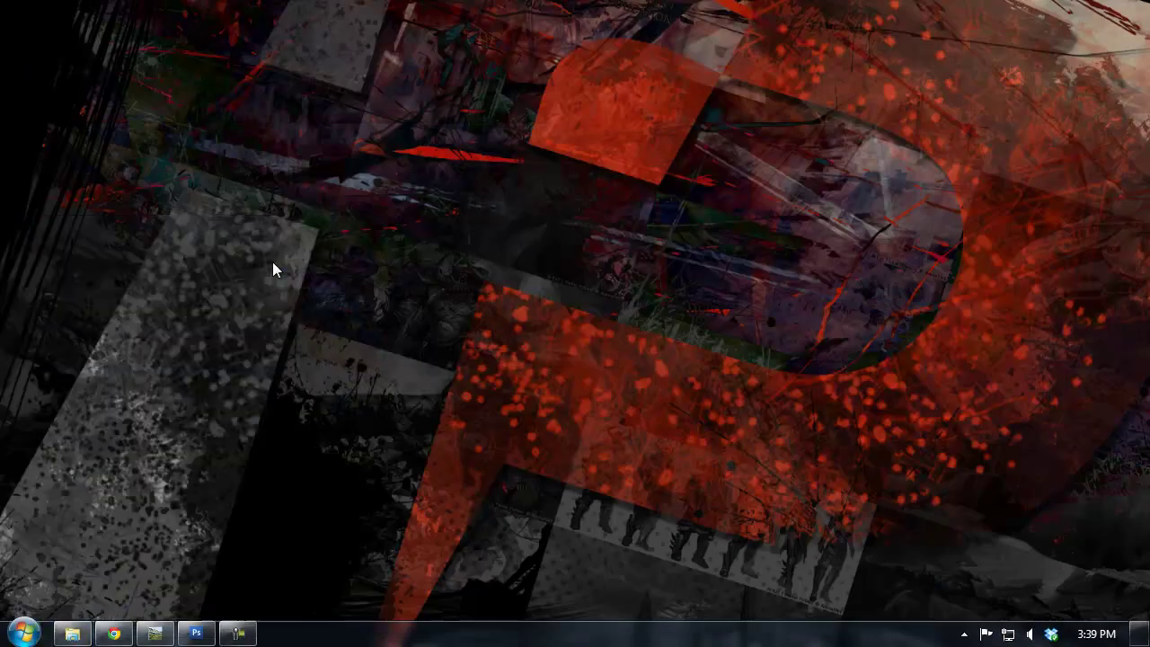
{"action": "left_click", "coordinate": [273, 266]}
{"action": "left_click", "coordinate": [84, 239]}
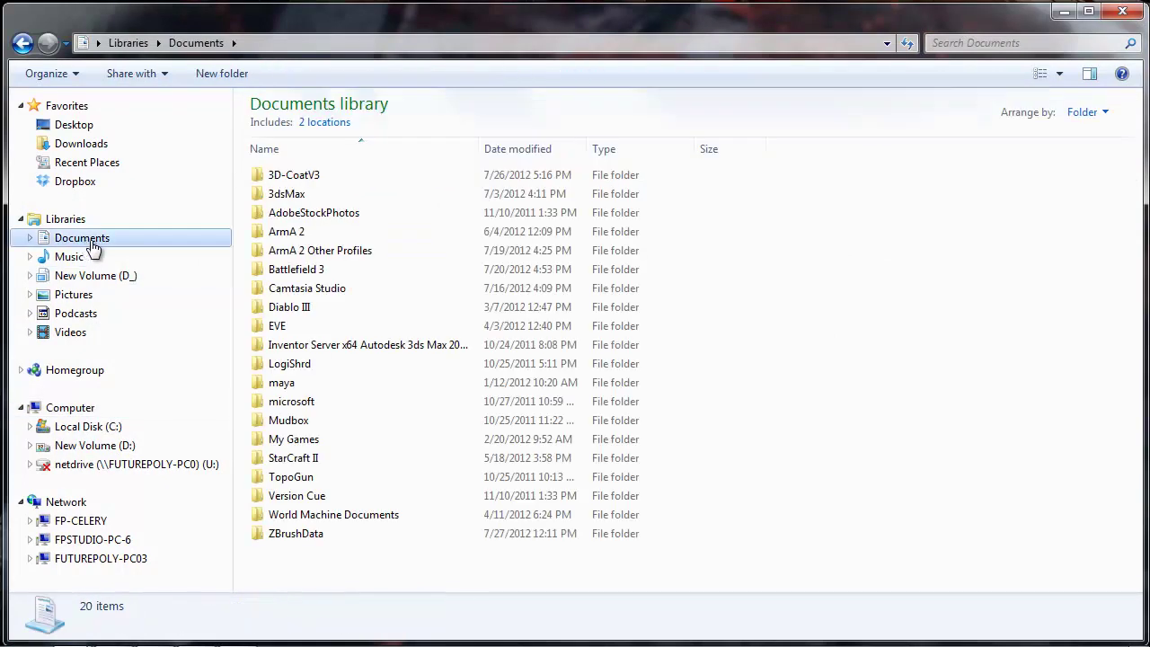
{"action": "double_click", "coordinate": [310, 514]}
{"action": "double_click", "coordinate": [284, 197]}
{"action": "right_click", "coordinate": [319, 436]}
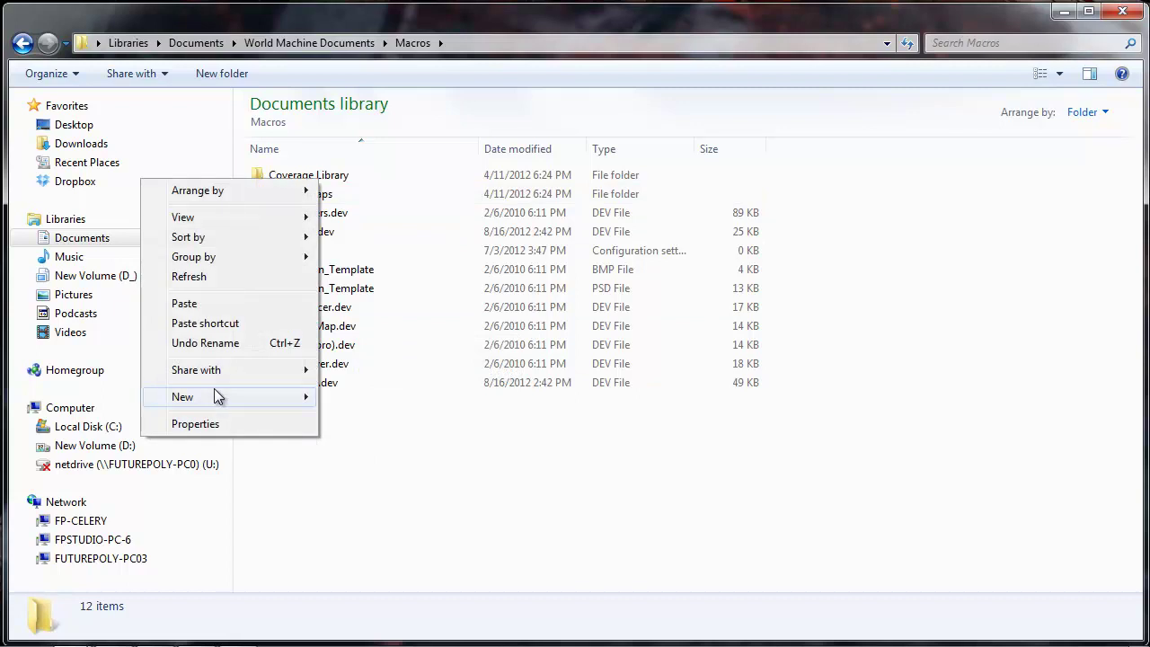
{"action": "left_click", "coordinate": [194, 304]}
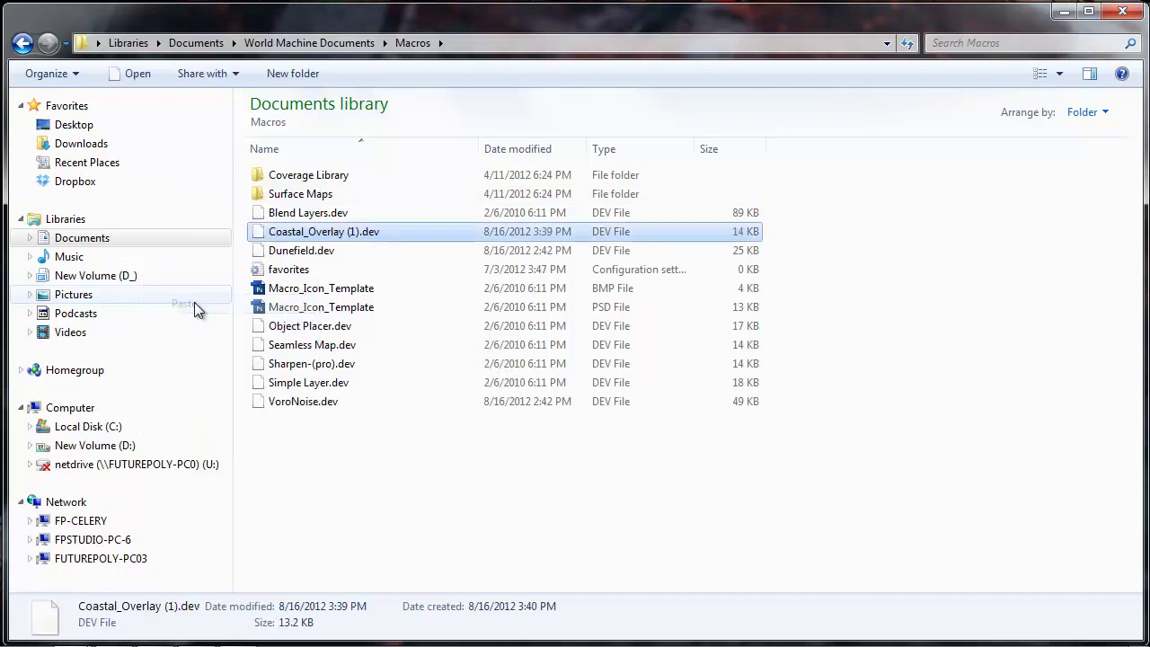
{"action": "left_click", "coordinate": [363, 454]}
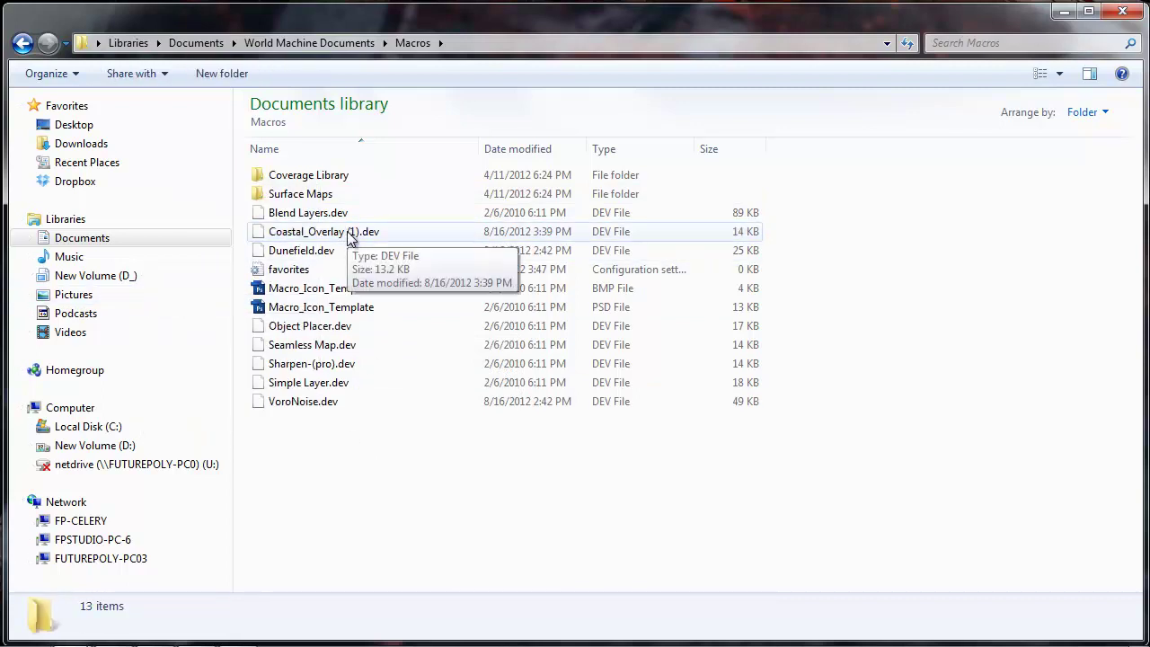
Rename the pasted Coastal_Overlay (1).dev file as Coastal_Overlay.dev.
{"action": "right_click", "coordinate": [350, 238]}
{"action": "left_click", "coordinate": [239, 526]}
{"action": "left_click", "coordinate": [360, 232]}
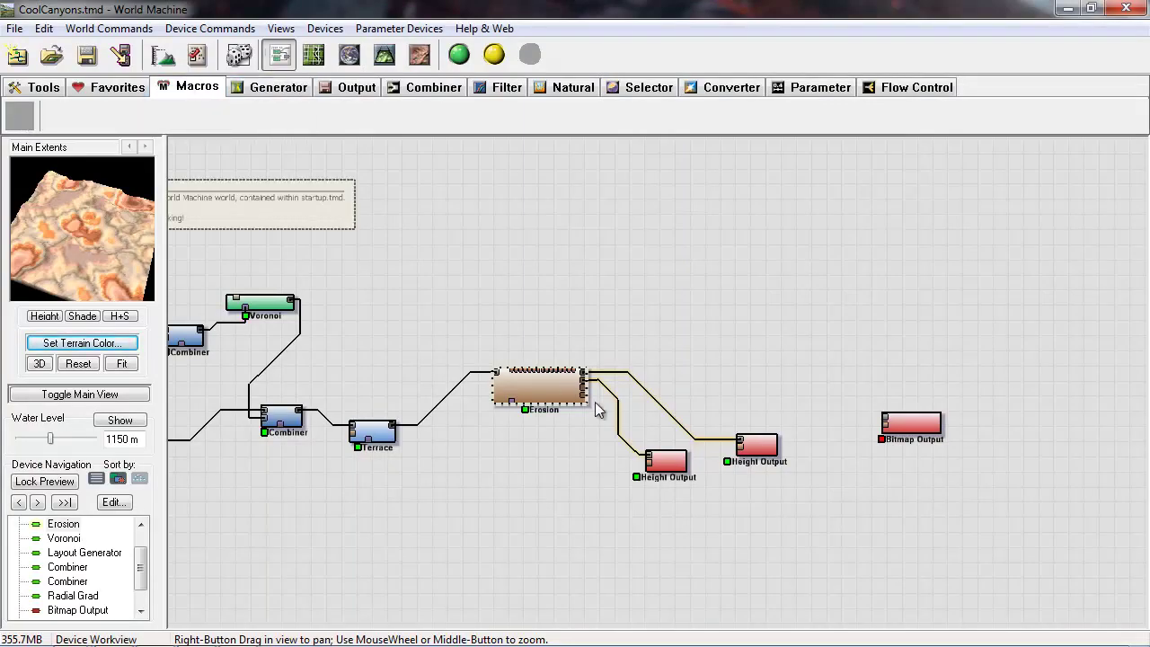
Load the Coastal_Overlay macro from the World Machine macro library and place it above the Erosion device.
{"action": "left_click", "coordinate": [19, 115]}
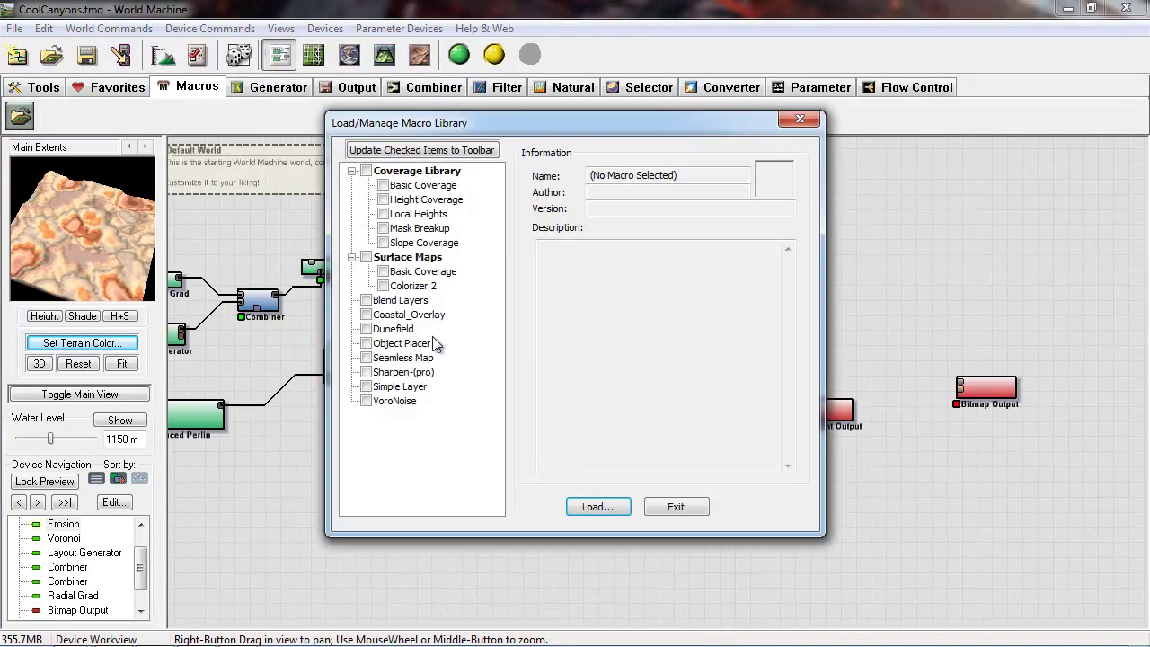
{"action": "left_click", "coordinate": [394, 317]}
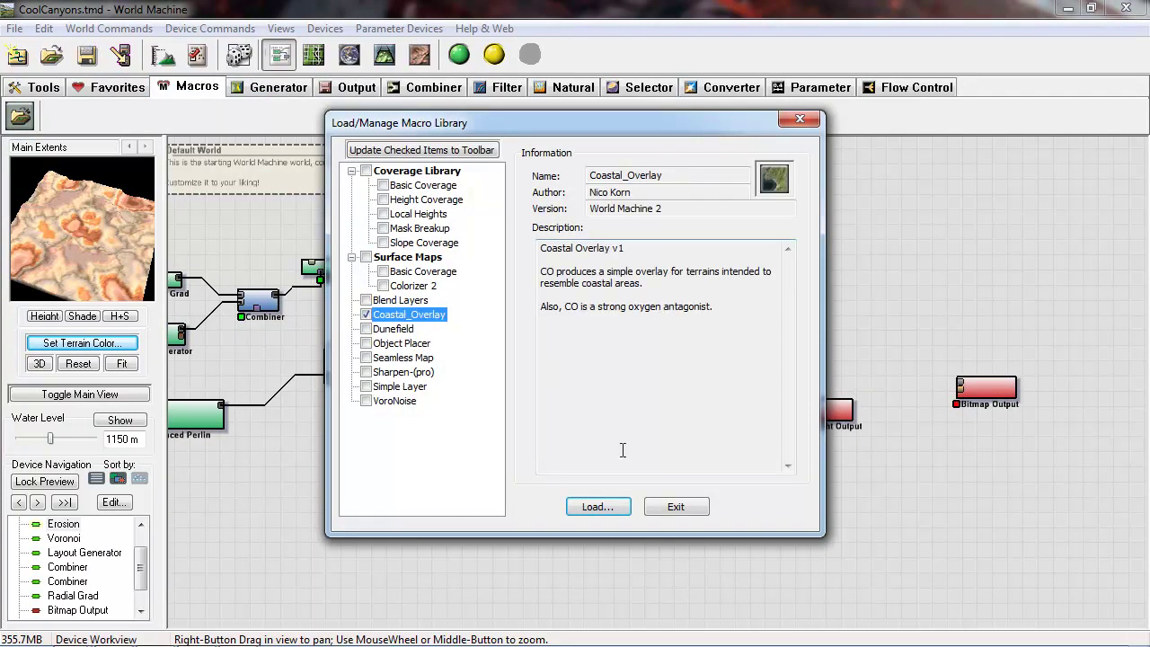
{"action": "left_click", "coordinate": [615, 509]}
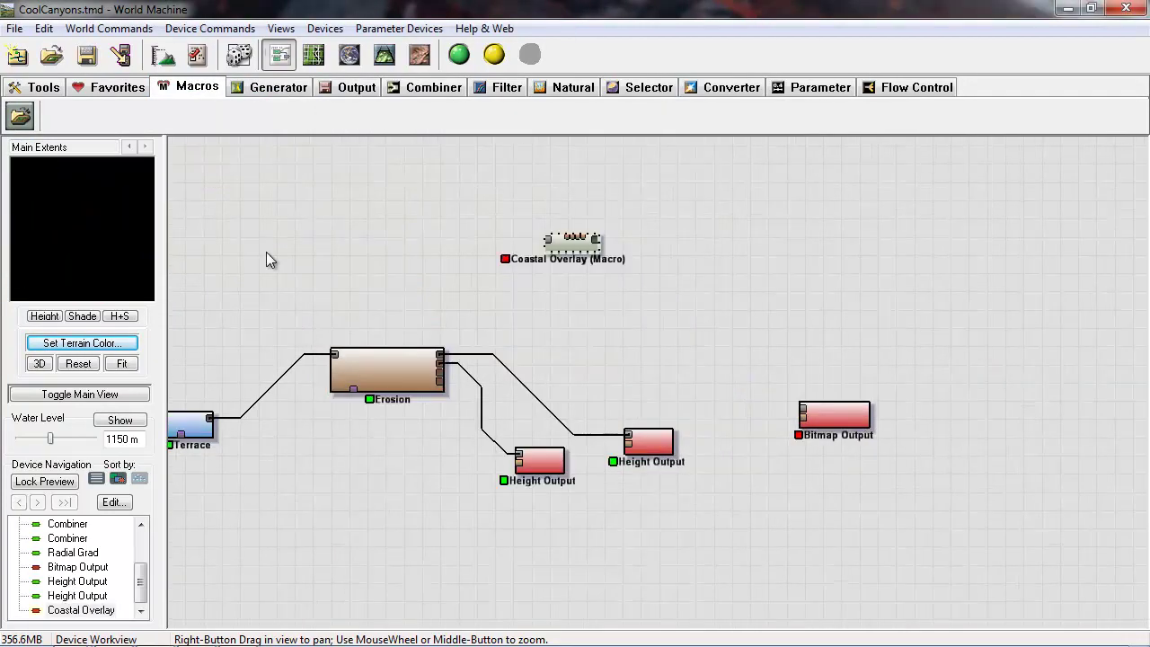
Add an Overlay View output device between the Erosion and Bitmap Output devices.
{"action": "left_click", "coordinate": [354, 90]}
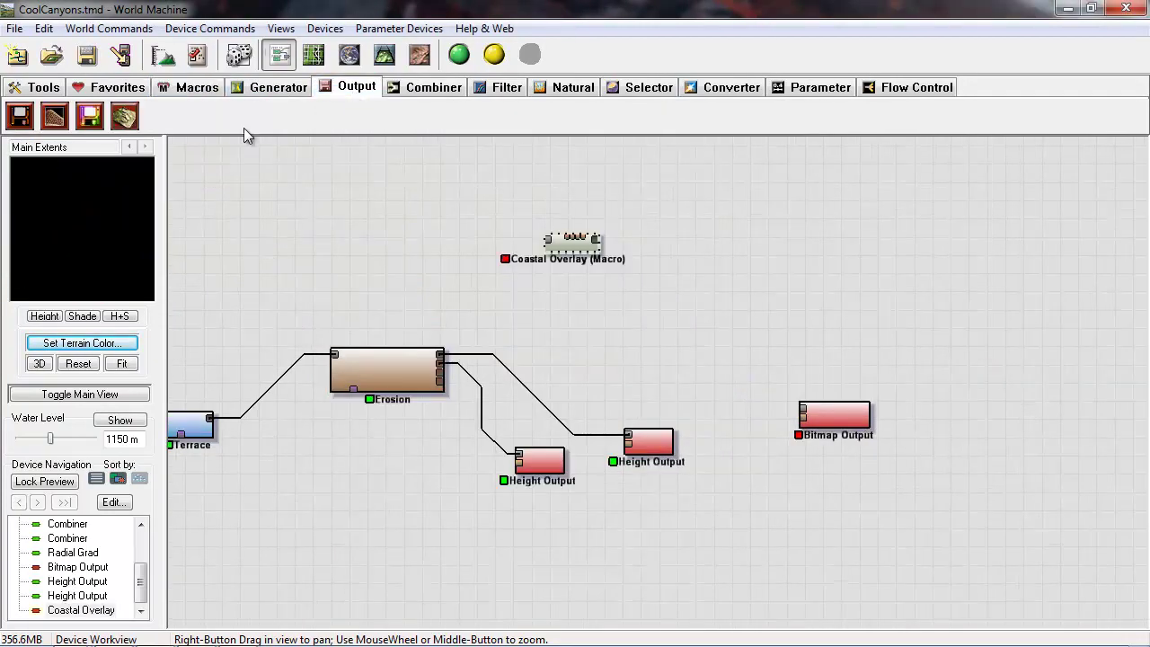
{"action": "left_click", "coordinate": [124, 116]}
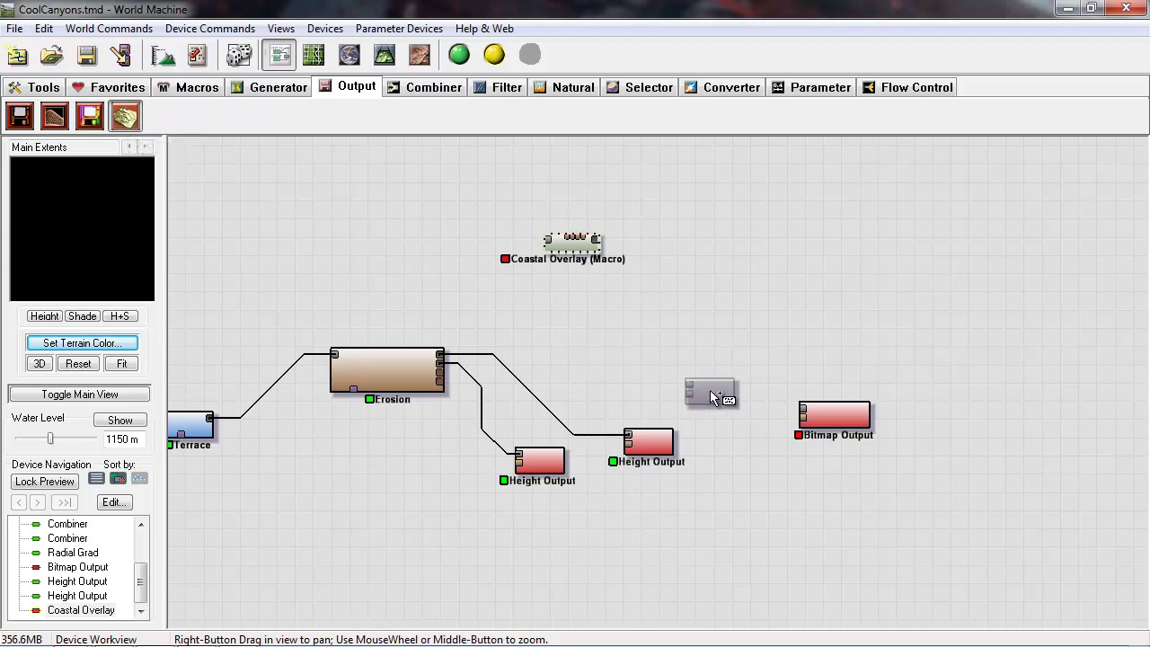
{"action": "left_click", "coordinate": [713, 383]}
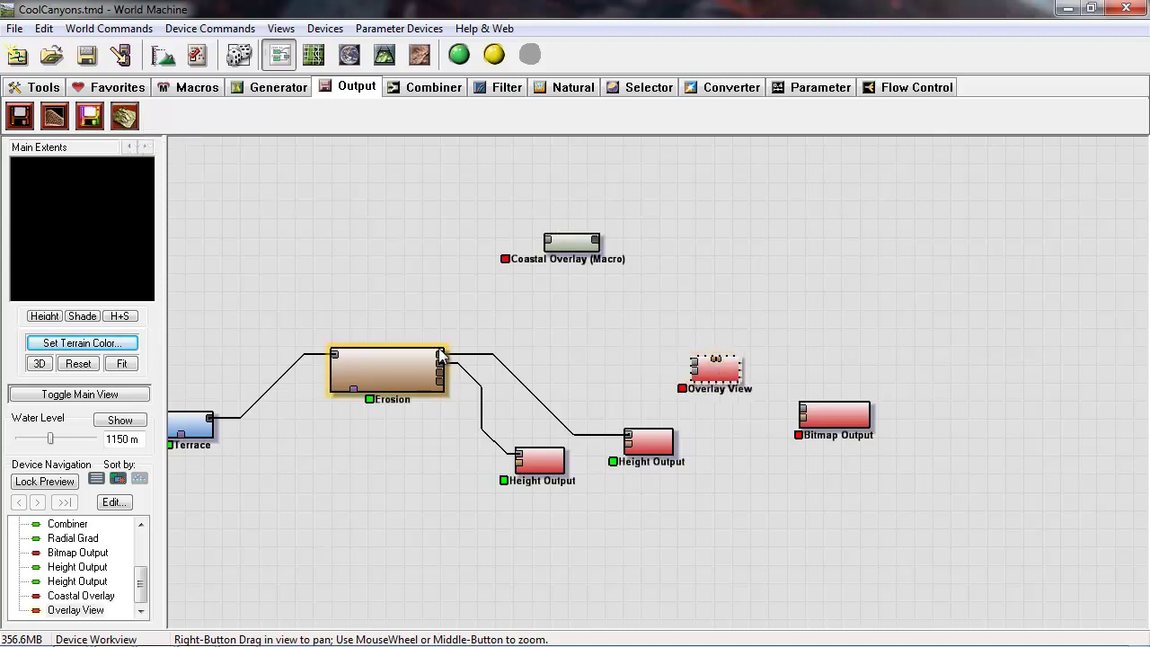
Wire Erosion's primary output into Overlay View's heightfield input and through the Coastal Overlay macro into its overlay input, spacing the devices apart.
{"action": "left_click_drag", "start_coordinate": [443, 355], "coordinate": [697, 364]}
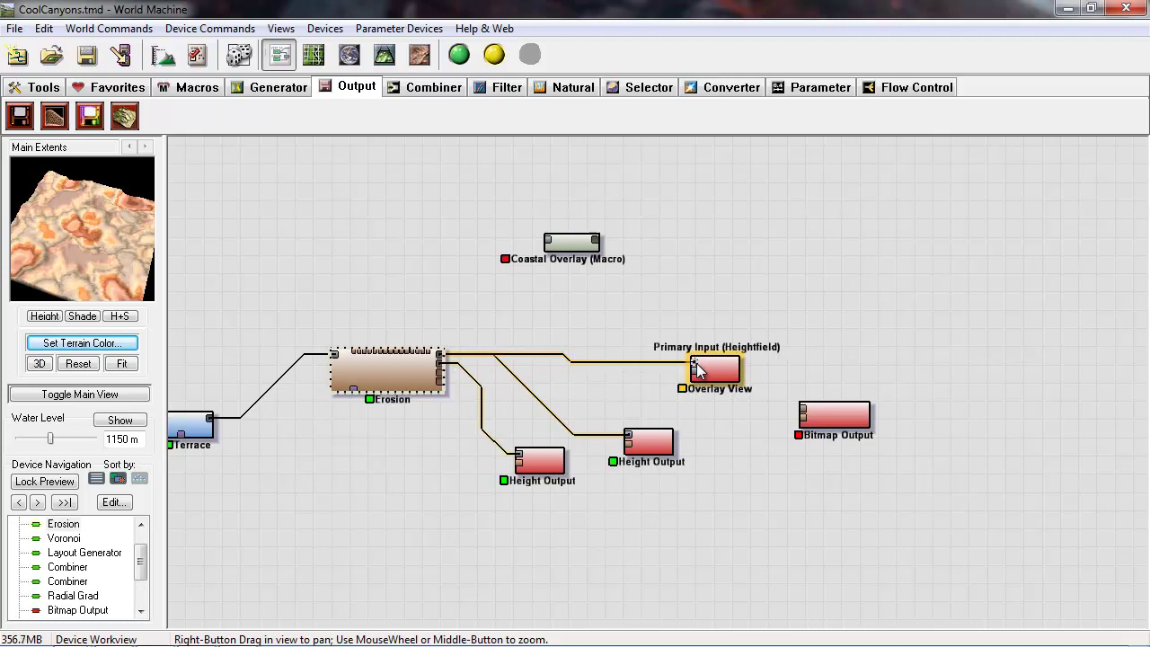
{"action": "left_click_drag", "start_coordinate": [439, 353], "coordinate": [695, 371]}
{"action": "left_click_drag", "start_coordinate": [731, 376], "coordinate": [743, 339]}
{"action": "left_click_drag", "start_coordinate": [576, 246], "coordinate": [571, 220]}
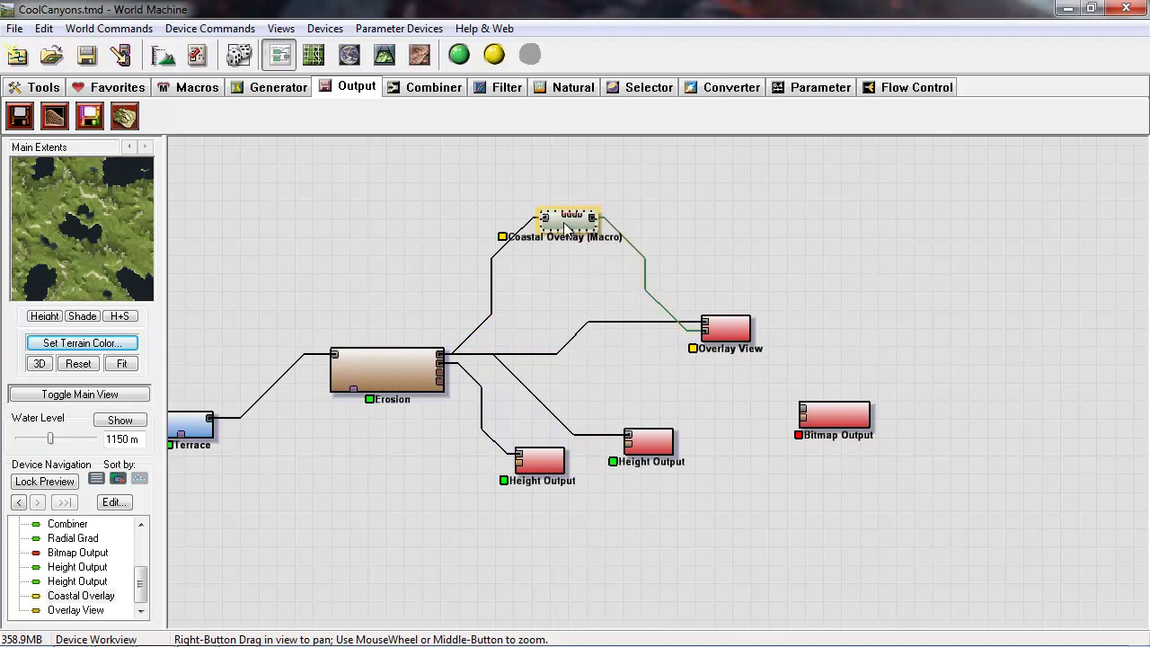
Examine the Overlay View terrain in 3D and check the Coastal Overlay macro's properties.
{"action": "left_click", "coordinate": [716, 329]}
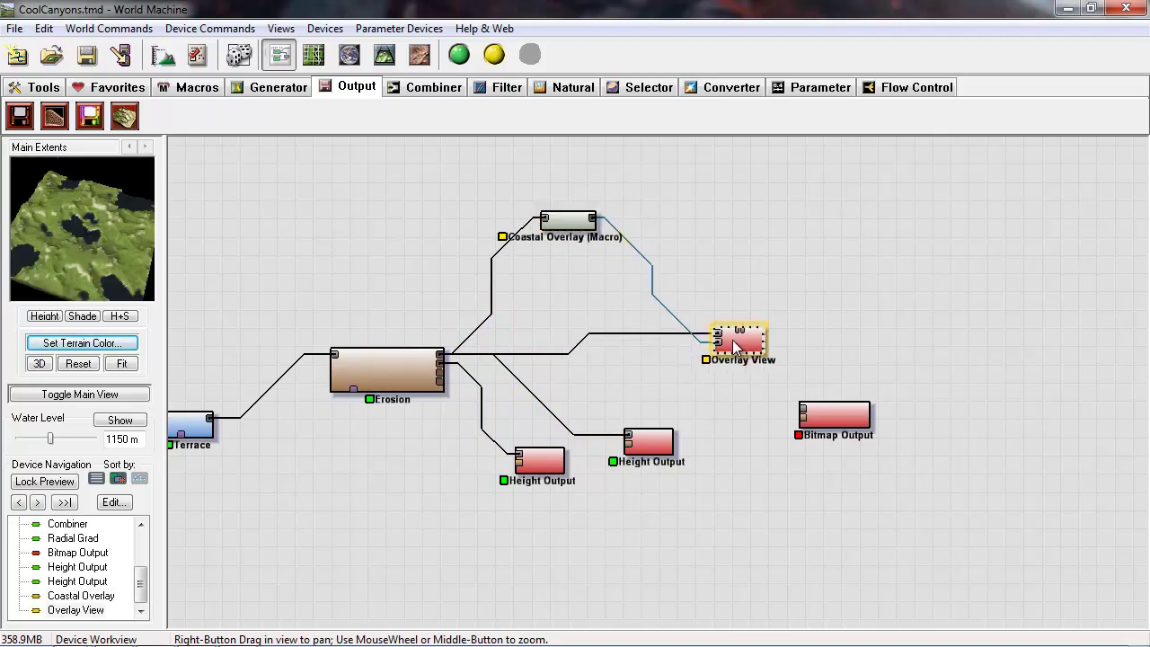
{"action": "left_click", "coordinate": [384, 55]}
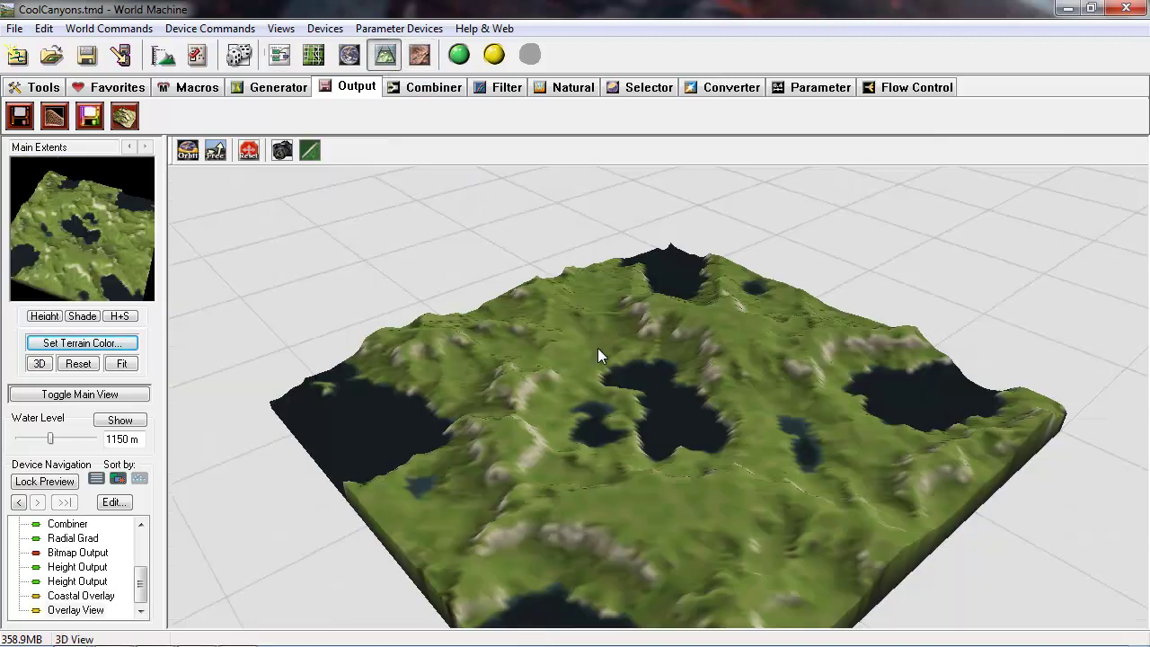
{"action": "right_click_drag", "start_coordinate": [631, 378], "coordinate": [602, 331]}
{"action": "left_click_drag", "start_coordinate": [602, 330], "coordinate": [727, 341]}
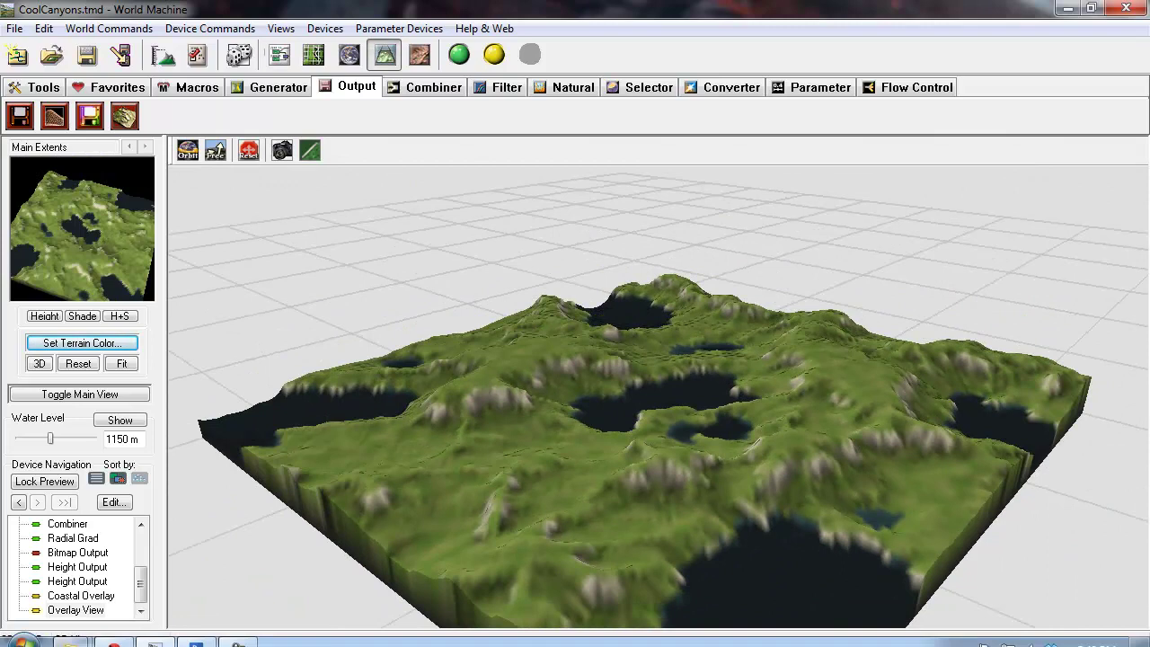
{"action": "double_click", "coordinate": [80, 596]}
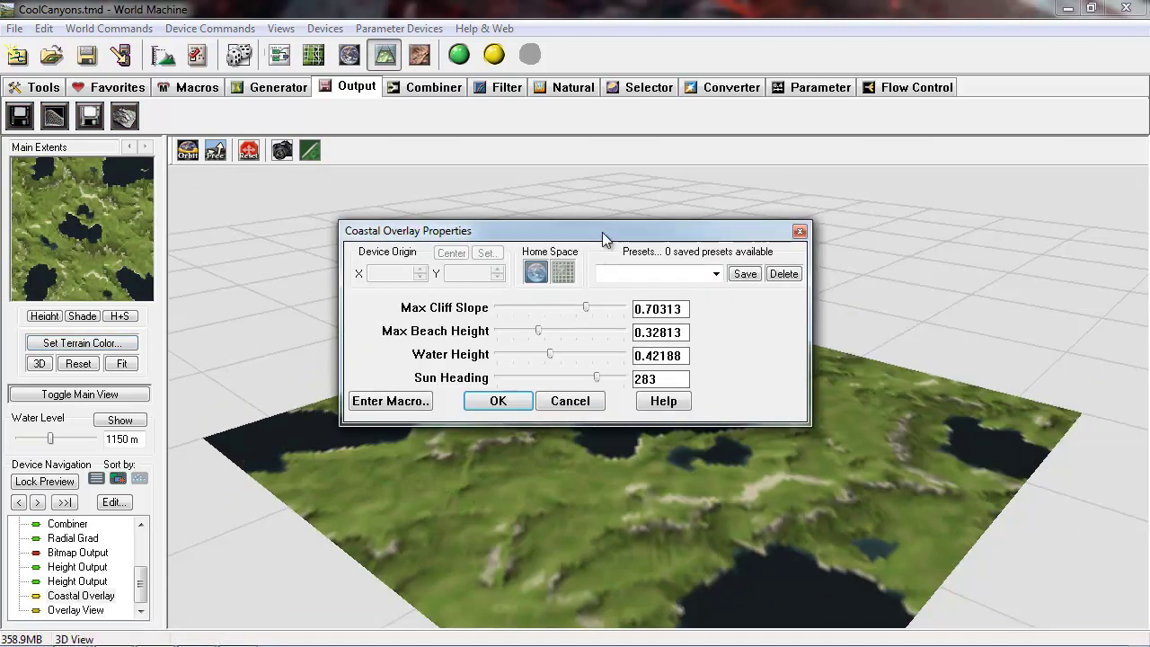
{"action": "left_click", "coordinate": [499, 402]}
Lock the preview on the Overlay View device and show the terrain in 3D.
{"action": "left_click", "coordinate": [278, 55]}
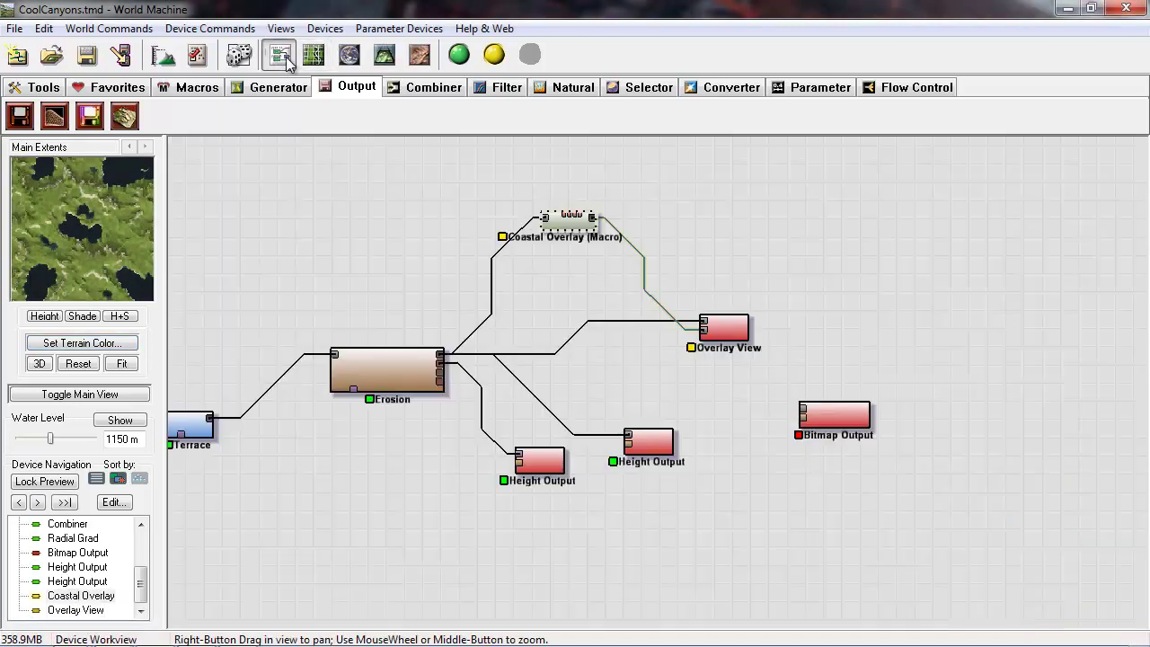
{"action": "left_click_drag", "start_coordinate": [753, 331], "coordinate": [766, 342]}
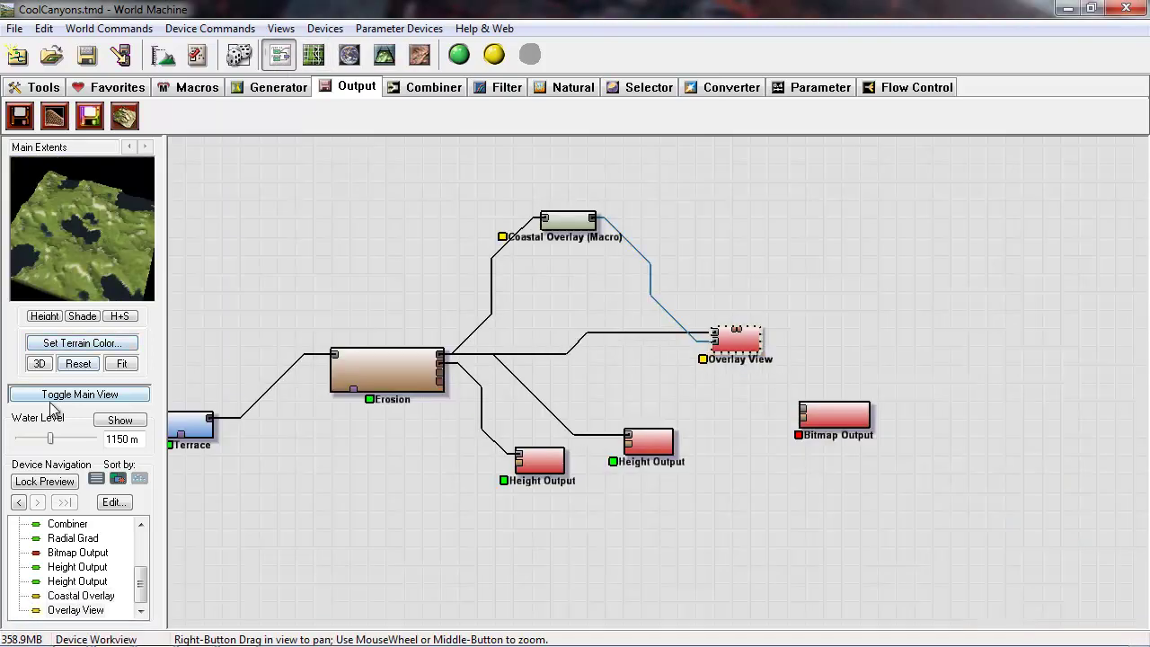
{"action": "left_click", "coordinate": [52, 482]}
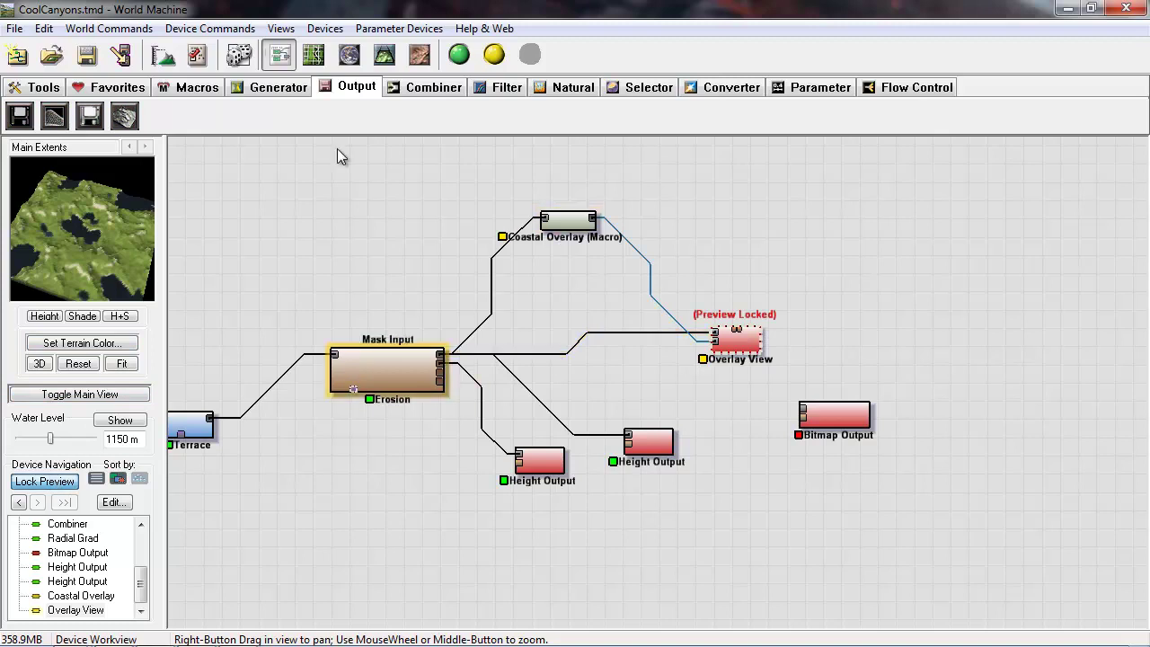
{"action": "left_click", "coordinate": [385, 55]}
{"action": "left_click_drag", "start_coordinate": [636, 406], "coordinate": [294, 485]}
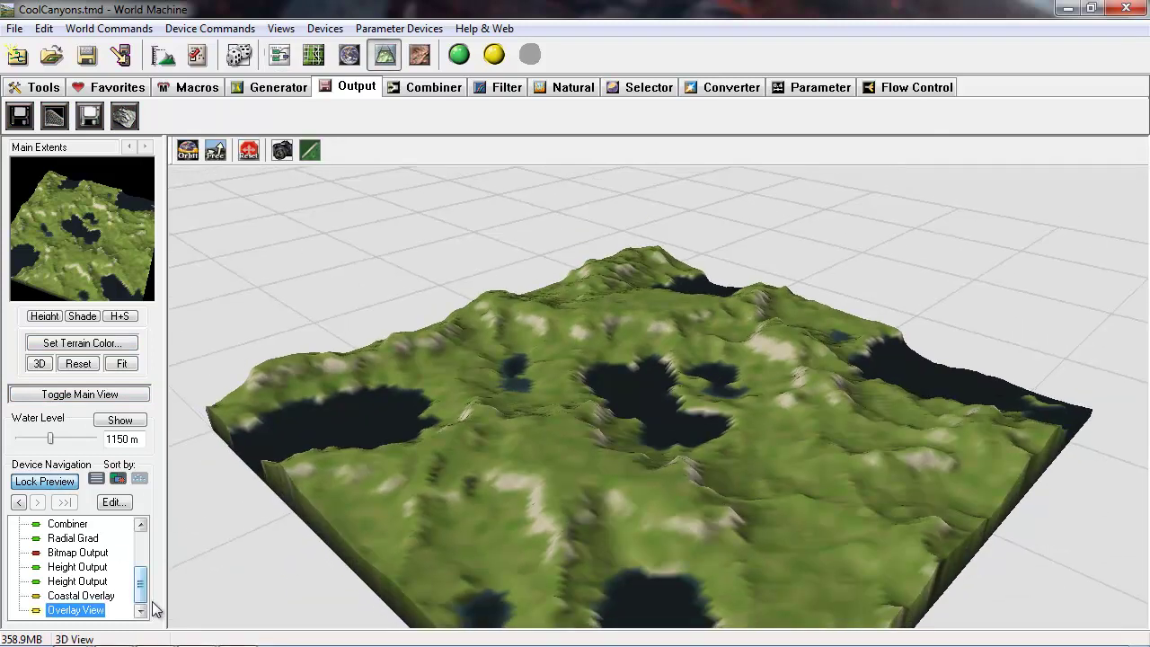
Set the Coastal Overlay's Max Cliff Slope to 0.56250, Max Beach Height to 0.54688, Water Height to 0.31250 and Sun Heading to 199.
{"action": "double_click", "coordinate": [104, 596]}
{"action": "left_click_drag", "start_coordinate": [470, 205], "coordinate": [258, 104]}
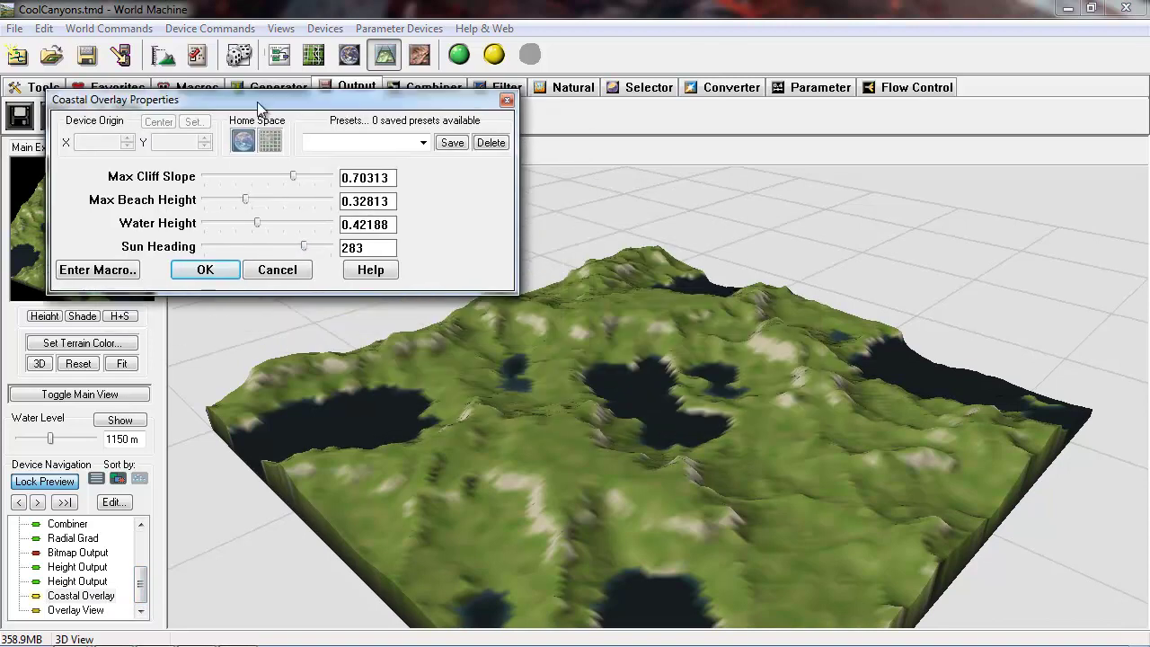
{"action": "left_click_drag", "start_coordinate": [290, 178], "coordinate": [245, 229]}
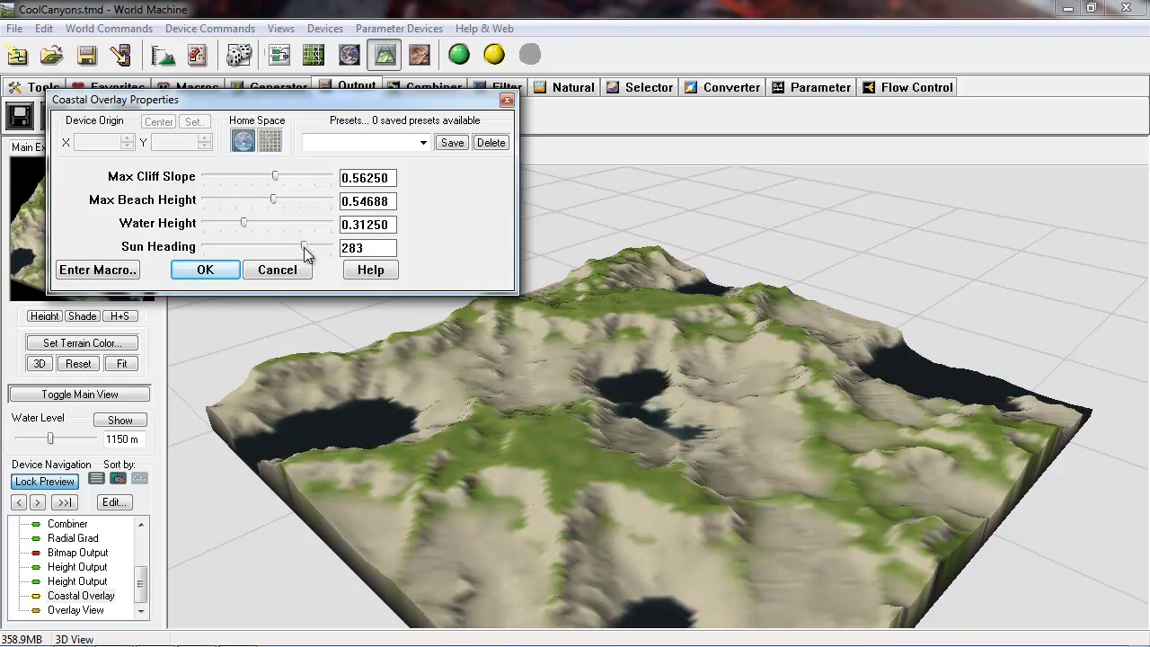
{"action": "left_click_drag", "start_coordinate": [305, 254], "coordinate": [276, 250]}
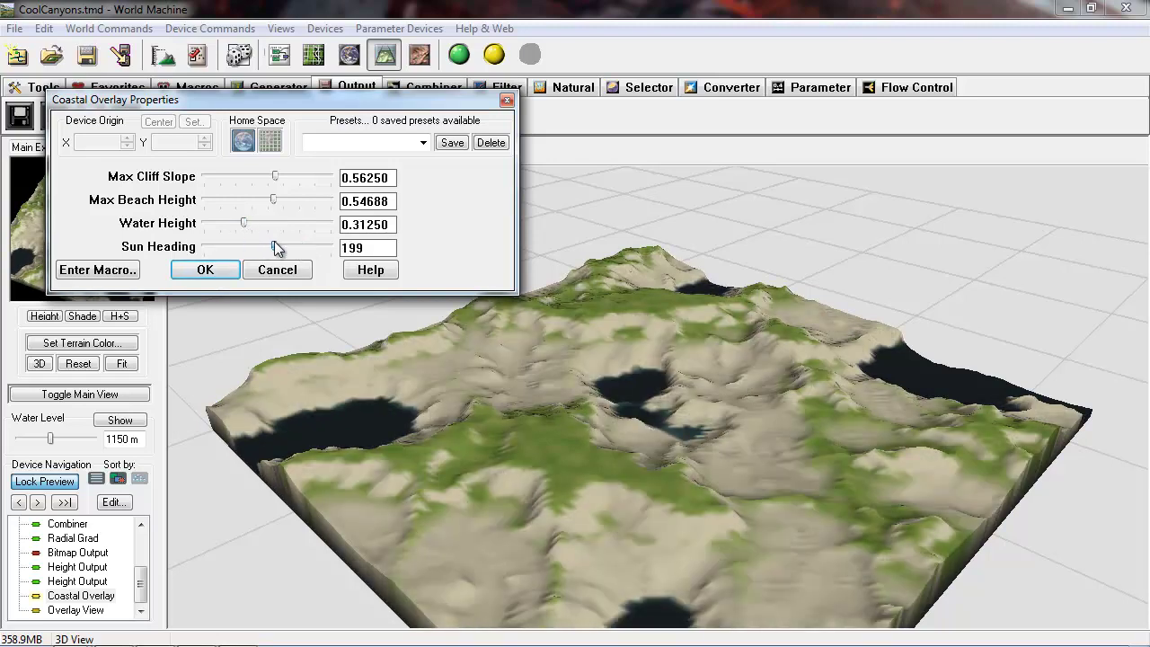
{"action": "left_click", "coordinate": [207, 271]}
Build the world to render the coastal terrain in full detail in the 3D view.
{"action": "left_click_drag", "start_coordinate": [496, 288], "coordinate": [861, 372]}
{"action": "right_click_drag", "start_coordinate": [753, 453], "coordinate": [515, 79]}
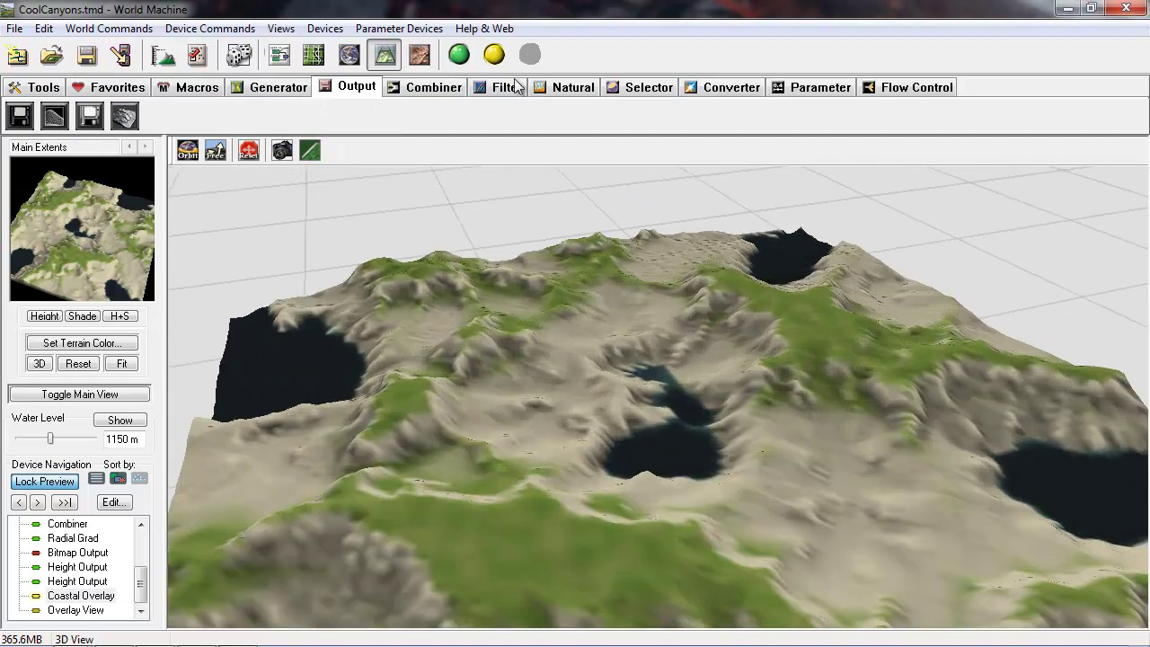
{"action": "left_click", "coordinate": [459, 55]}
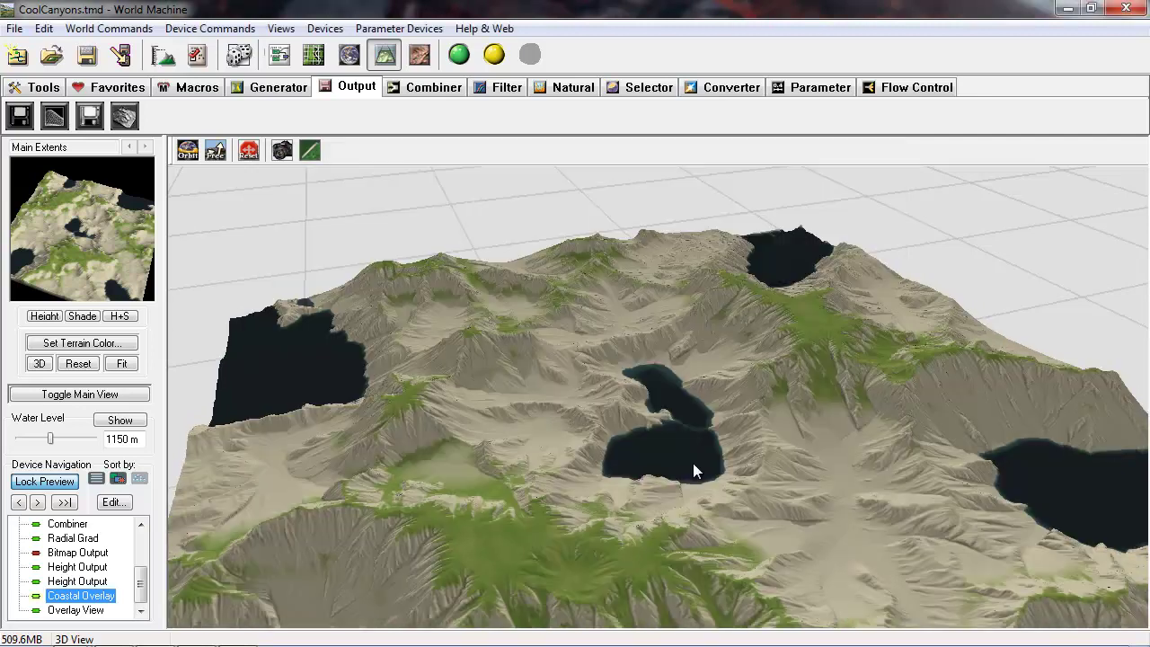
Examine the built coastal terrain in 3D from several angles and distances.
{"action": "mouse_move", "coordinate": [243, 634]}
{"action": "right_click_drag", "start_coordinate": [504, 398], "coordinate": [567, 314]}
{"action": "left_click_drag", "start_coordinate": [566, 314], "coordinate": [745, 373]}
{"action": "right_click_drag", "start_coordinate": [744, 373], "coordinate": [750, 464]}
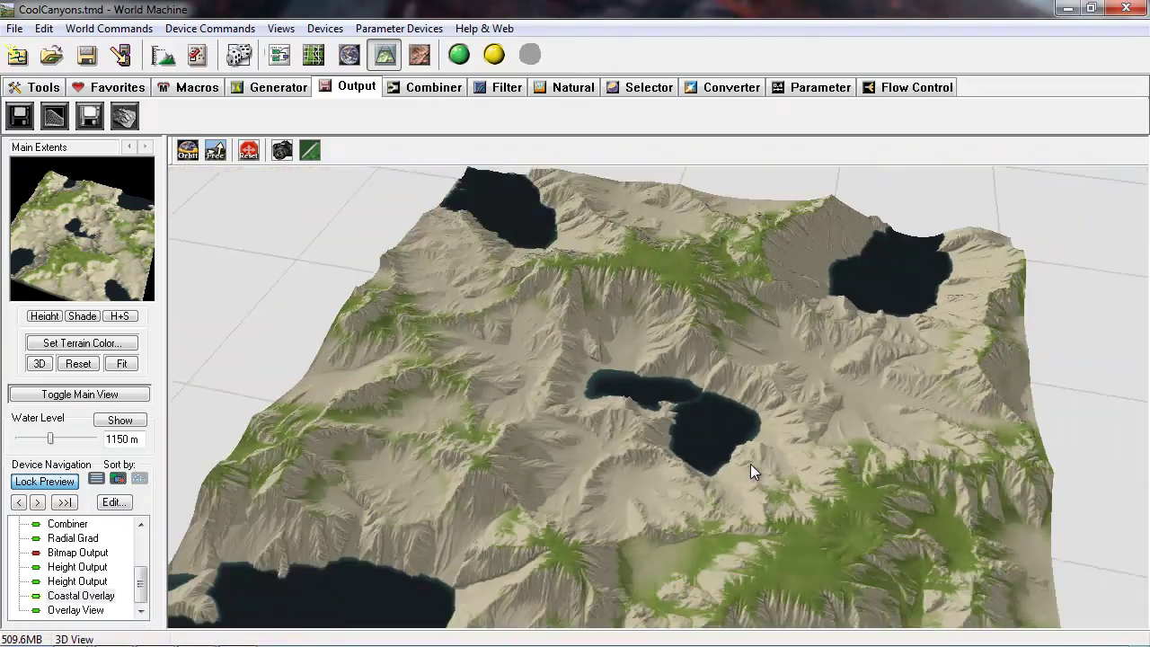
{"action": "left_click_drag", "start_coordinate": [751, 464], "coordinate": [976, 491]}
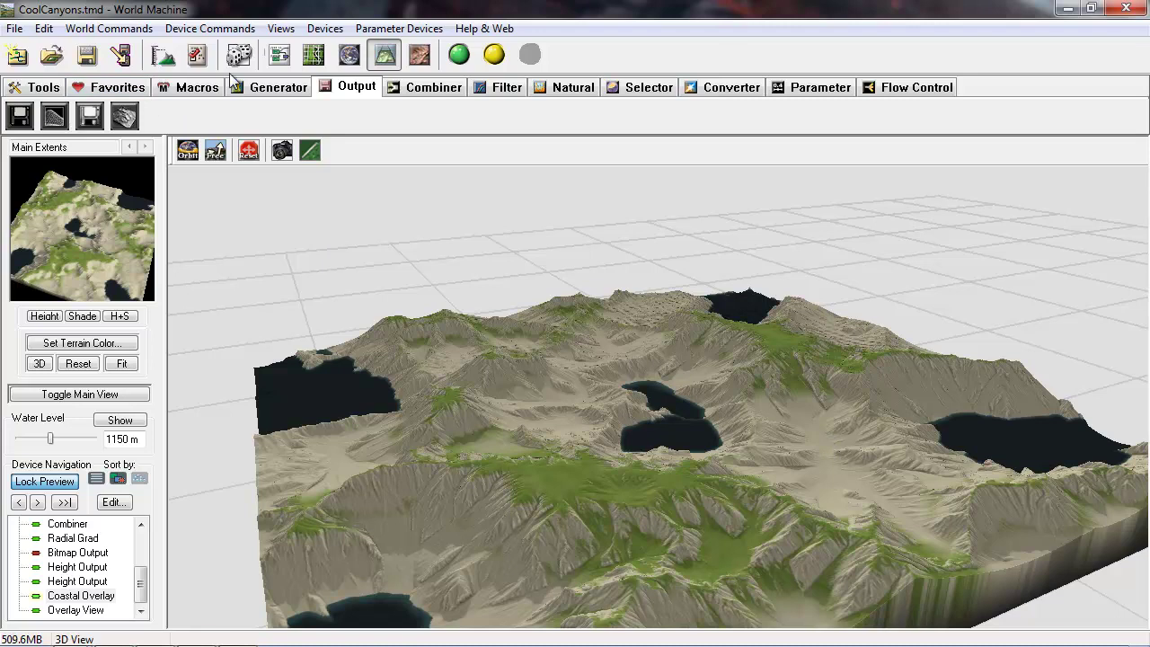
Inspect the Coastal Overlay macro's properties and internal device network in the device workview, and return to the top level.
{"action": "left_click", "coordinate": [279, 55]}
{"action": "right_click_drag", "start_coordinate": [681, 238], "coordinate": [678, 359]}
{"action": "double_click", "coordinate": [582, 331]}
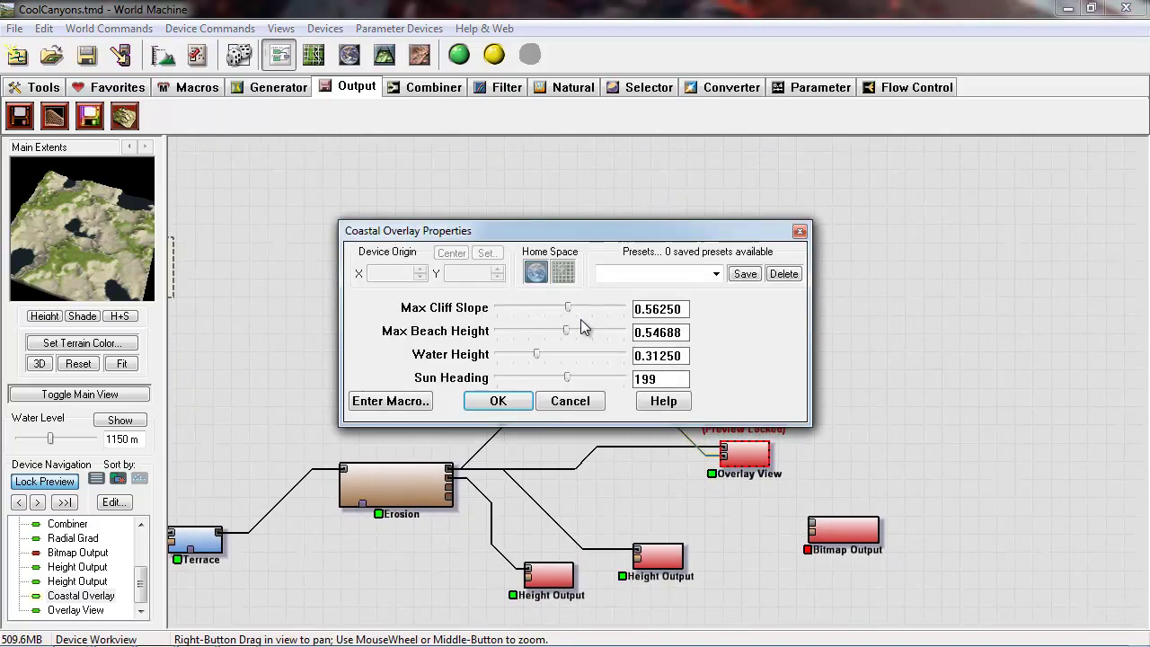
{"action": "left_click", "coordinate": [799, 231]}
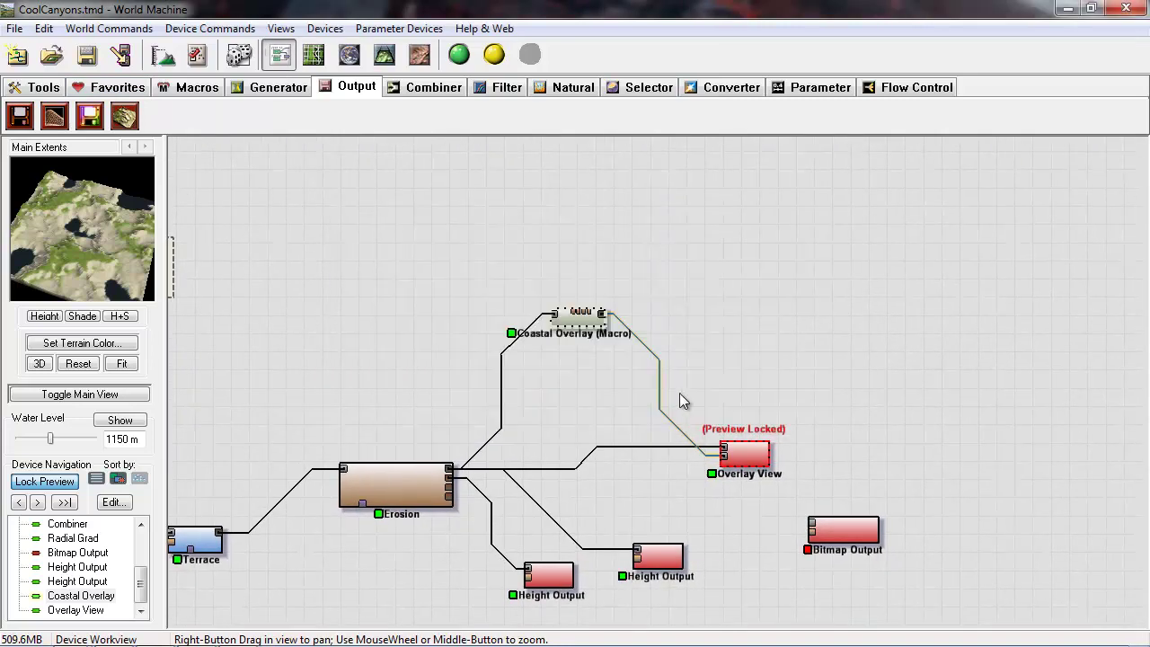
{"action": "double_click", "coordinate": [582, 326]}
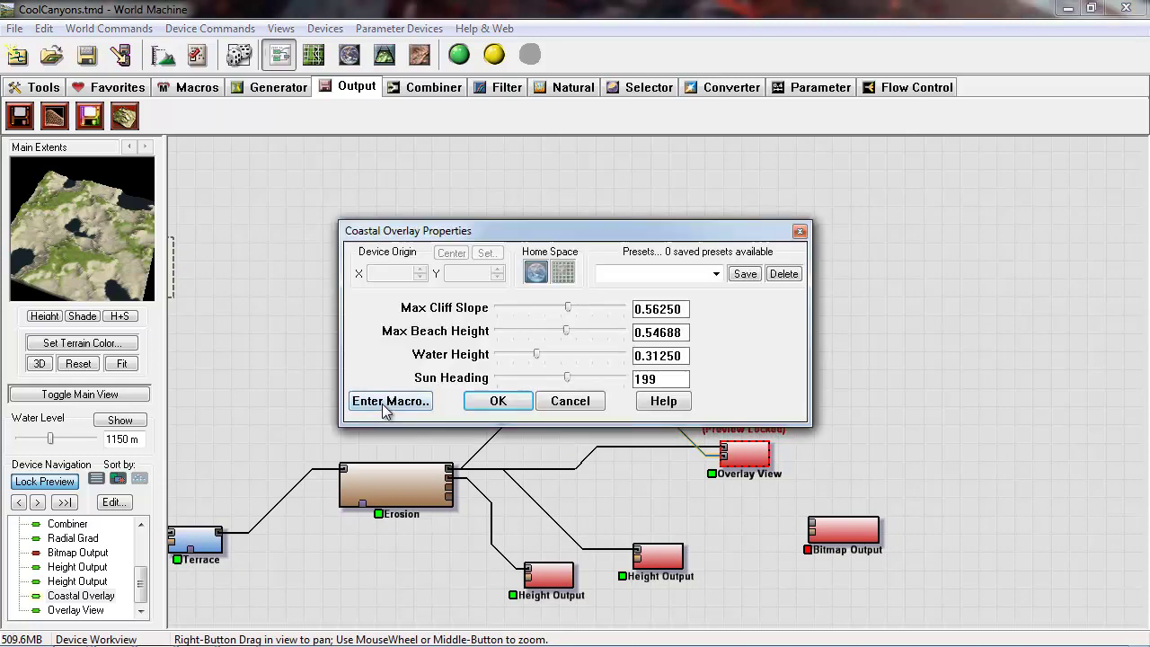
{"action": "left_click", "coordinate": [388, 401]}
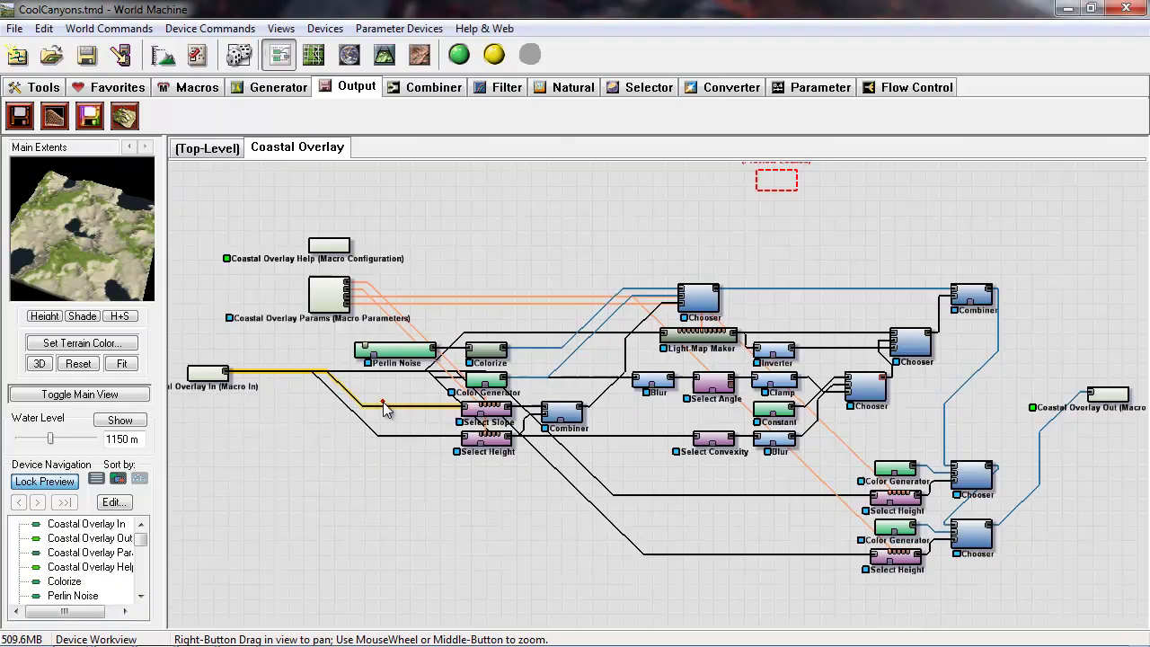
{"action": "scroll", "coordinate": [785, 491], "scroll_direction": "down", "scroll_amount": 2}
{"action": "right_click_drag", "start_coordinate": [784, 435], "coordinate": [637, 483]}
{"action": "left_click", "coordinate": [207, 149]}
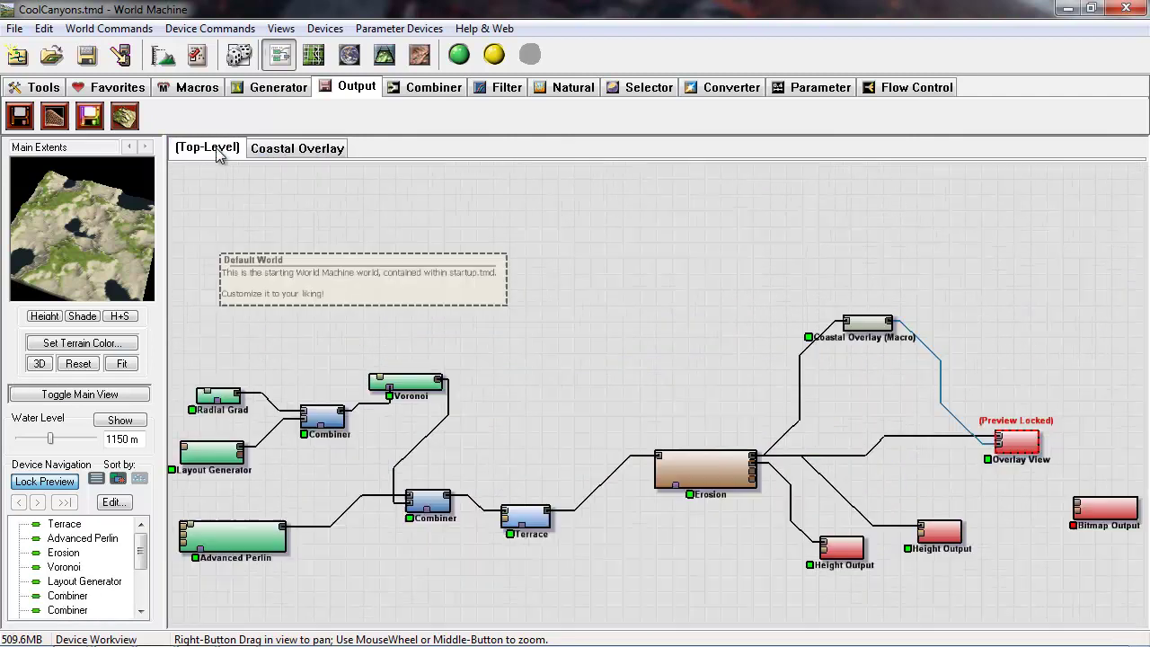
Unlock the preview from the Overlay View device in the top-level network.
{"action": "right_click_drag", "start_coordinate": [1105, 479], "coordinate": [1012, 451]}
{"action": "double_click", "coordinate": [935, 410]}
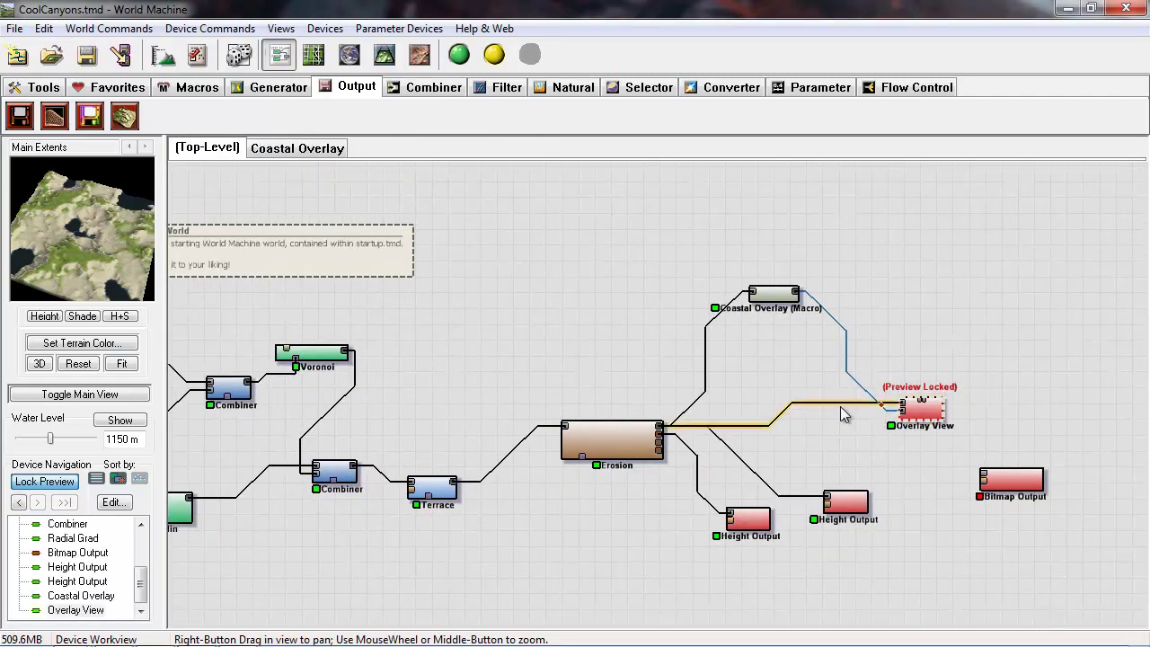
{"action": "left_click", "coordinate": [38, 486]}
{"action": "right_click_drag", "start_coordinate": [857, 442], "coordinate": [834, 417]}
Enter the Coastal Overlay macro's network and move its Macro Out device farther away from the other devices.
{"action": "left_click", "coordinate": [749, 277]}
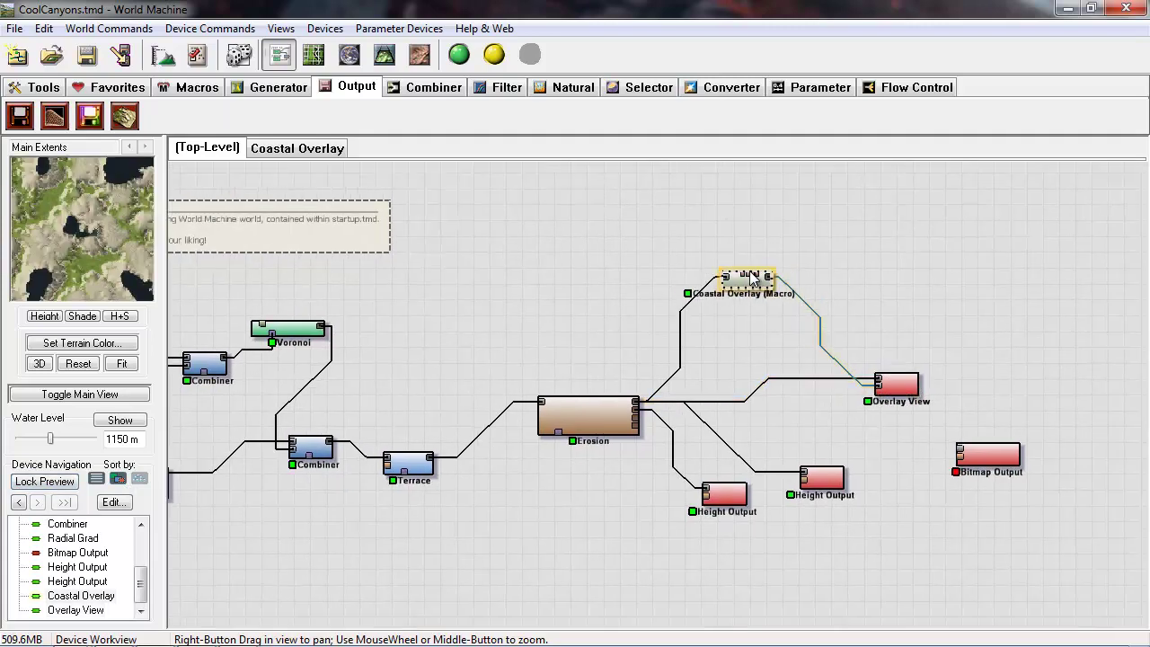
{"action": "double_click", "coordinate": [749, 278]}
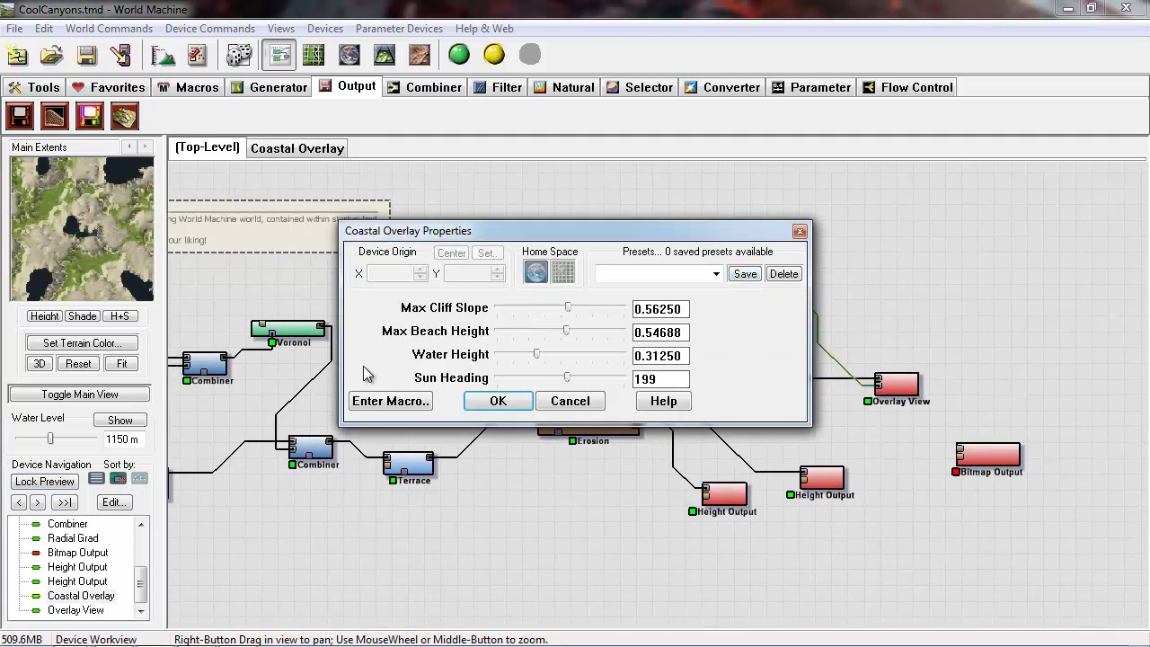
{"action": "left_click", "coordinate": [390, 401]}
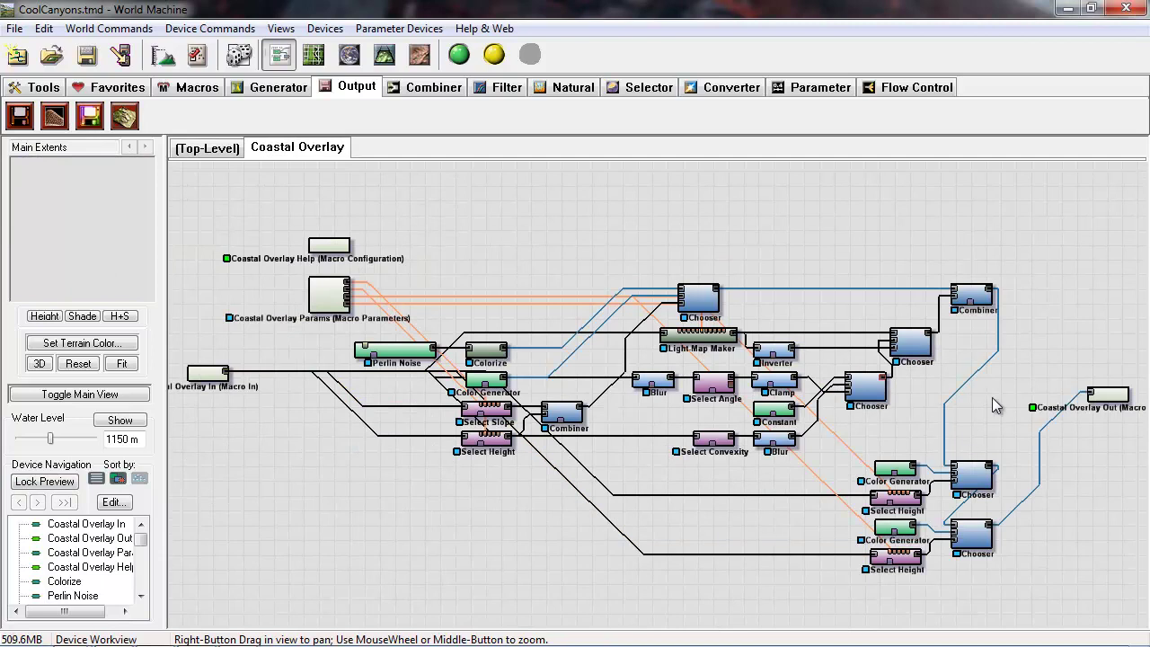
{"action": "right_click_drag", "start_coordinate": [1106, 398], "coordinate": [911, 386]}
{"action": "left_click", "coordinate": [911, 385]}
{"action": "scroll", "coordinate": [911, 386], "scroll_direction": "up", "scroll_amount": 2}
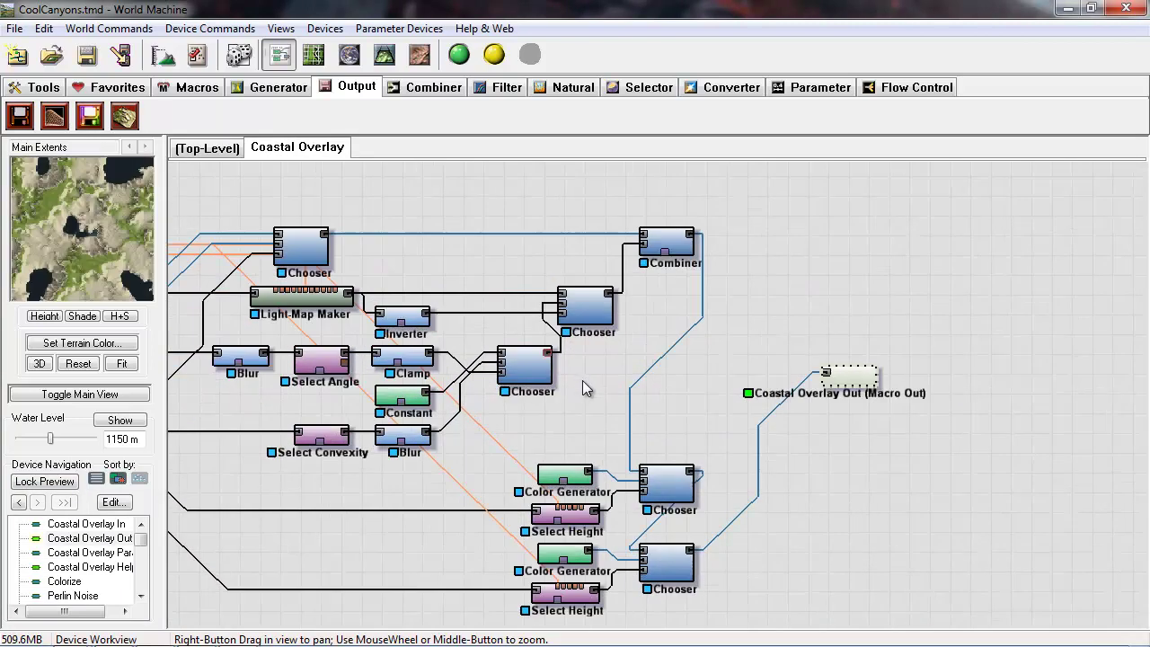
{"action": "left_click_drag", "start_coordinate": [855, 386], "coordinate": [896, 366]}
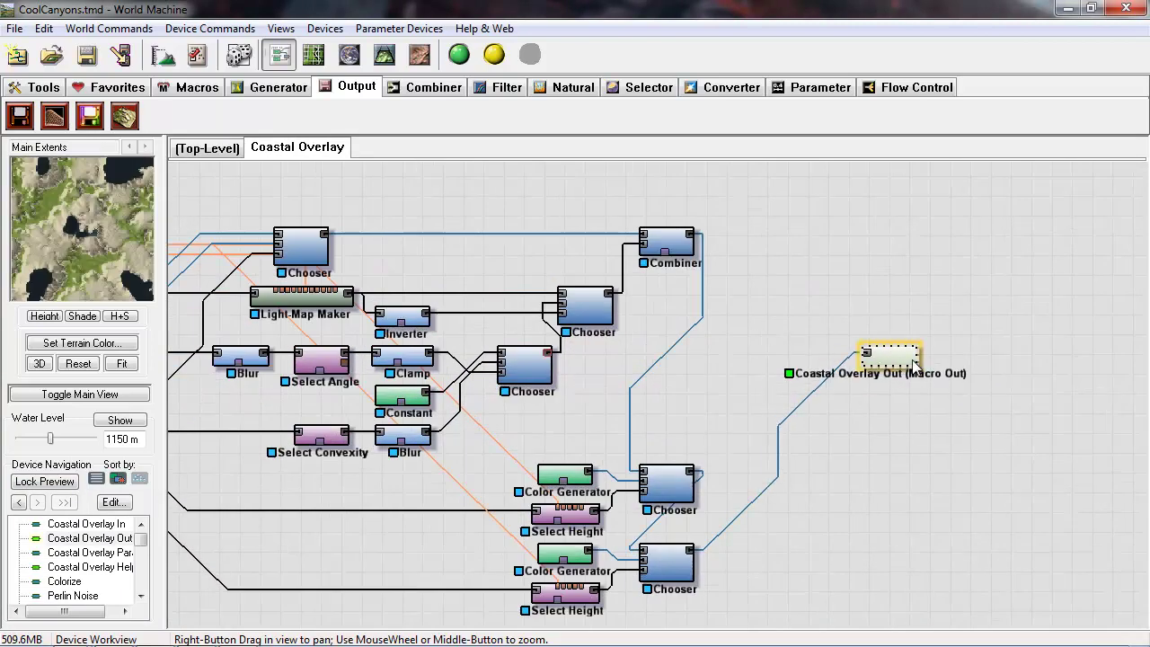
Preview a Chooser near the output and the Macro In device, and trace the network between Macro In and Macro Out.
{"action": "left_click", "coordinate": [681, 491]}
{"action": "right_click_drag", "start_coordinate": [549, 331], "coordinate": [1053, 333]}
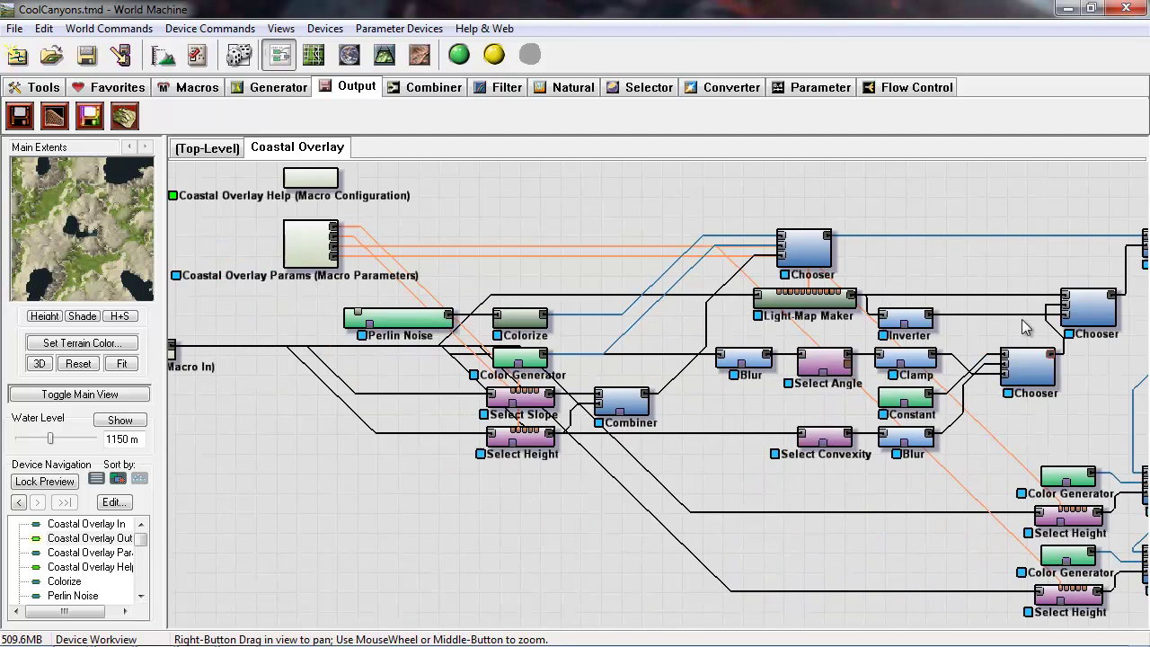
{"action": "right_click_drag", "start_coordinate": [499, 346], "coordinate": [702, 369]}
{"action": "left_click", "coordinate": [305, 375]}
{"action": "left_click", "coordinate": [306, 379]}
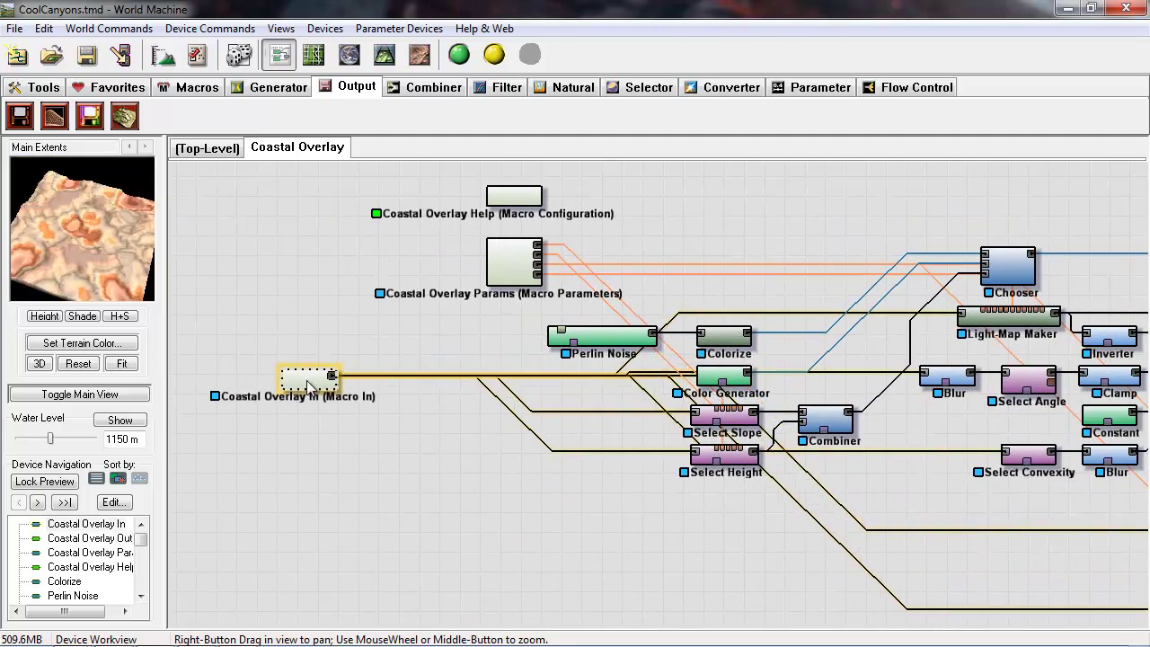
{"action": "scroll", "coordinate": [414, 418], "scroll_direction": "down", "scroll_amount": 3}
{"action": "scroll", "coordinate": [441, 514], "scroll_direction": "up", "scroll_amount": 2}
{"action": "scroll", "coordinate": [611, 546], "scroll_direction": "up", "scroll_amount": 1}
{"action": "right_click_drag", "start_coordinate": [816, 385], "coordinate": [767, 338]}
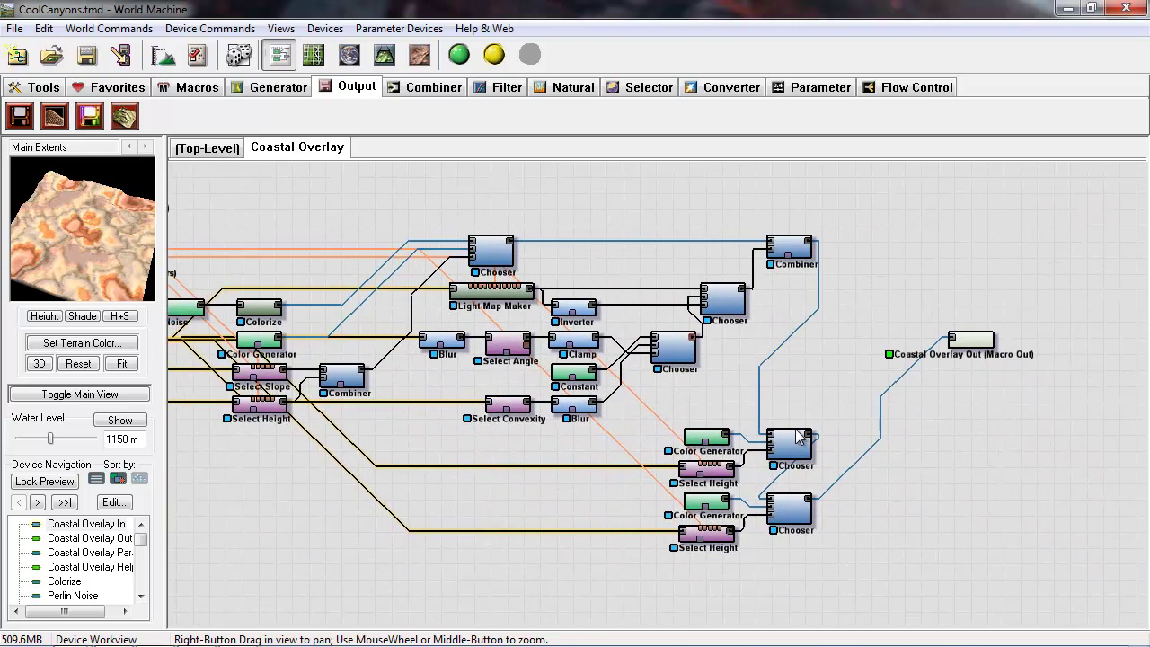
Spread out the Chooser devices and the final Combiner to separate their wires, checking each one's preview.
{"action": "left_click_drag", "start_coordinate": [795, 434], "coordinate": [798, 413]}
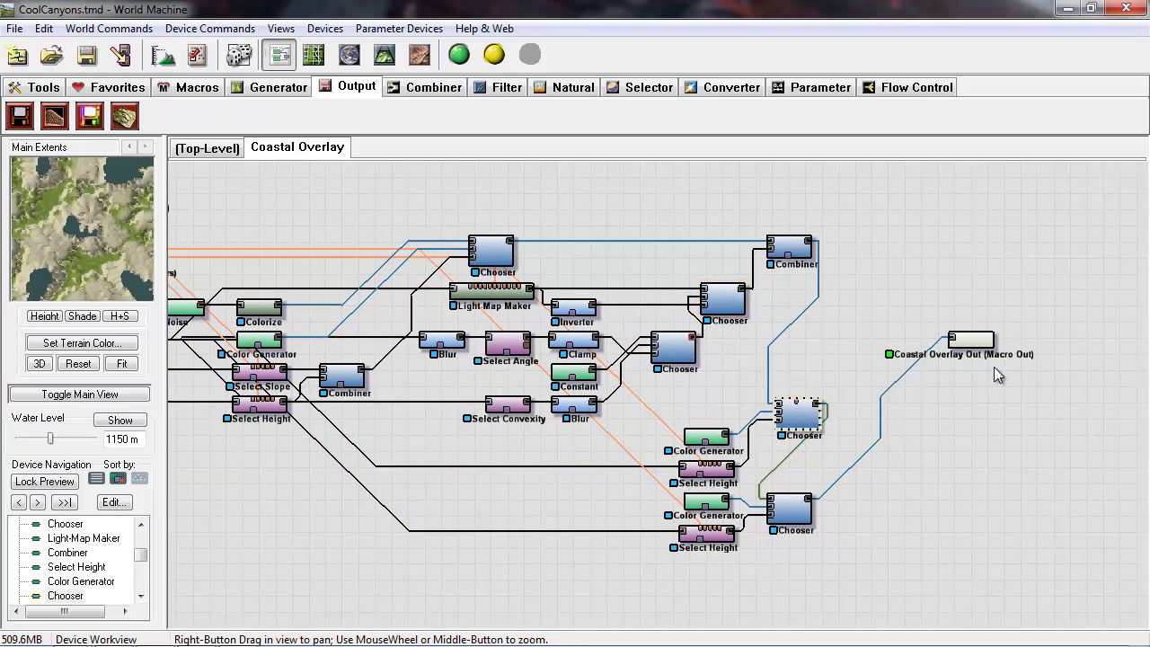
{"action": "left_click_drag", "start_coordinate": [793, 509], "coordinate": [800, 512]}
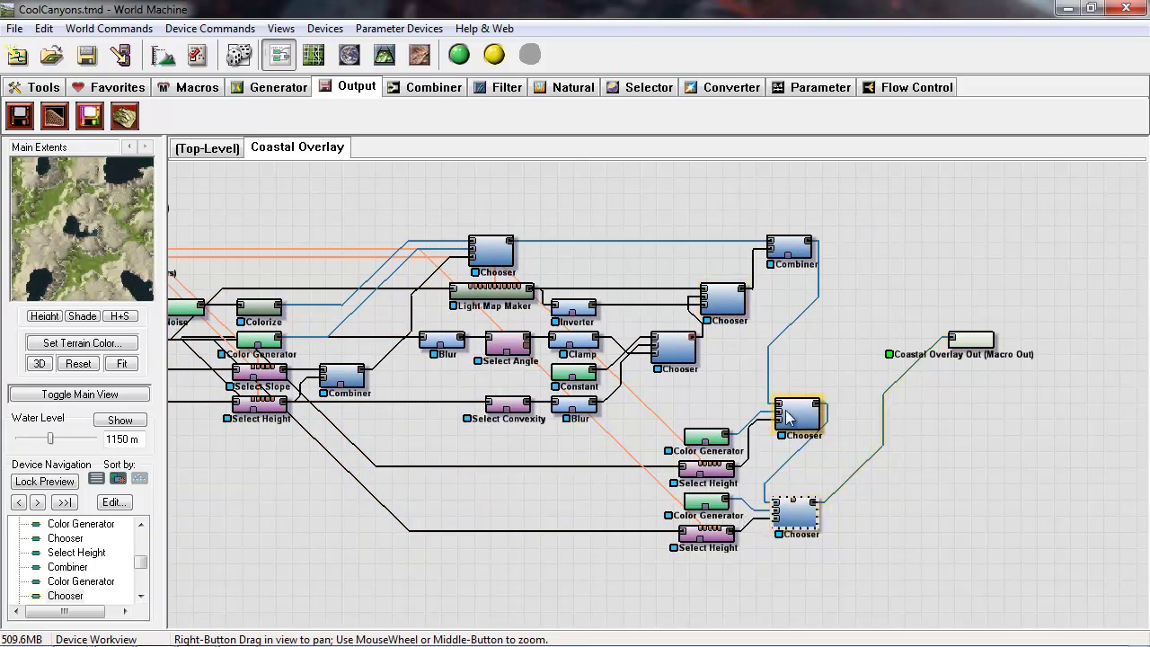
{"action": "left_click_drag", "start_coordinate": [787, 417], "coordinate": [791, 418]}
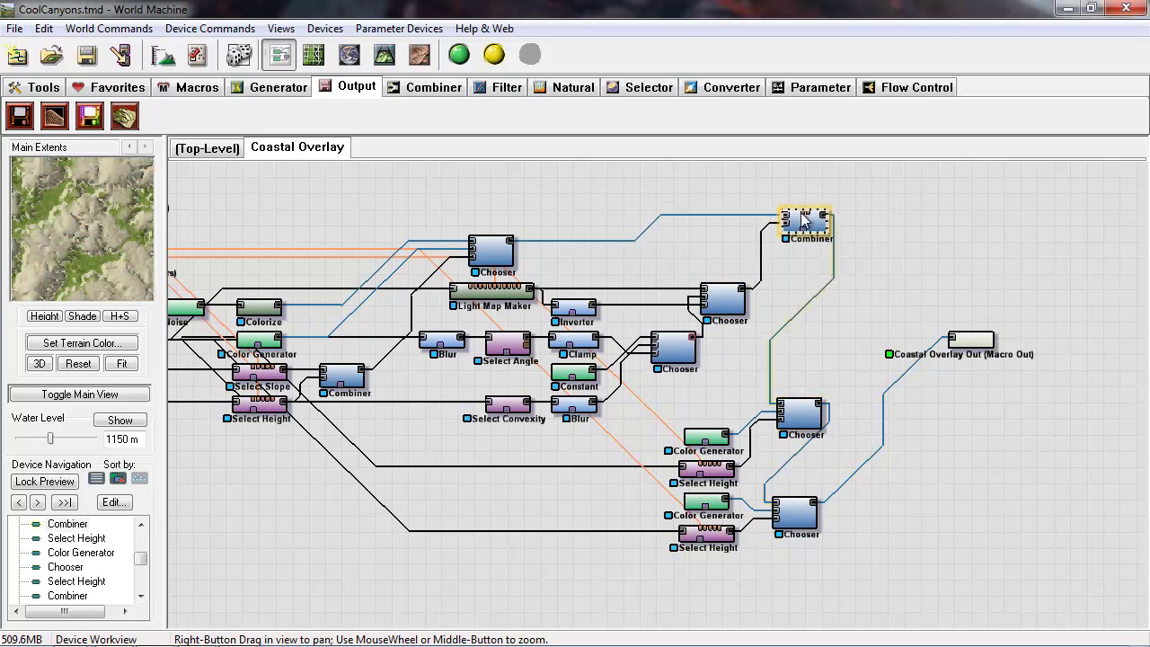
{"action": "left_click_drag", "start_coordinate": [731, 306], "coordinate": [731, 289]}
{"action": "left_click_drag", "start_coordinate": [680, 355], "coordinate": [687, 346]}
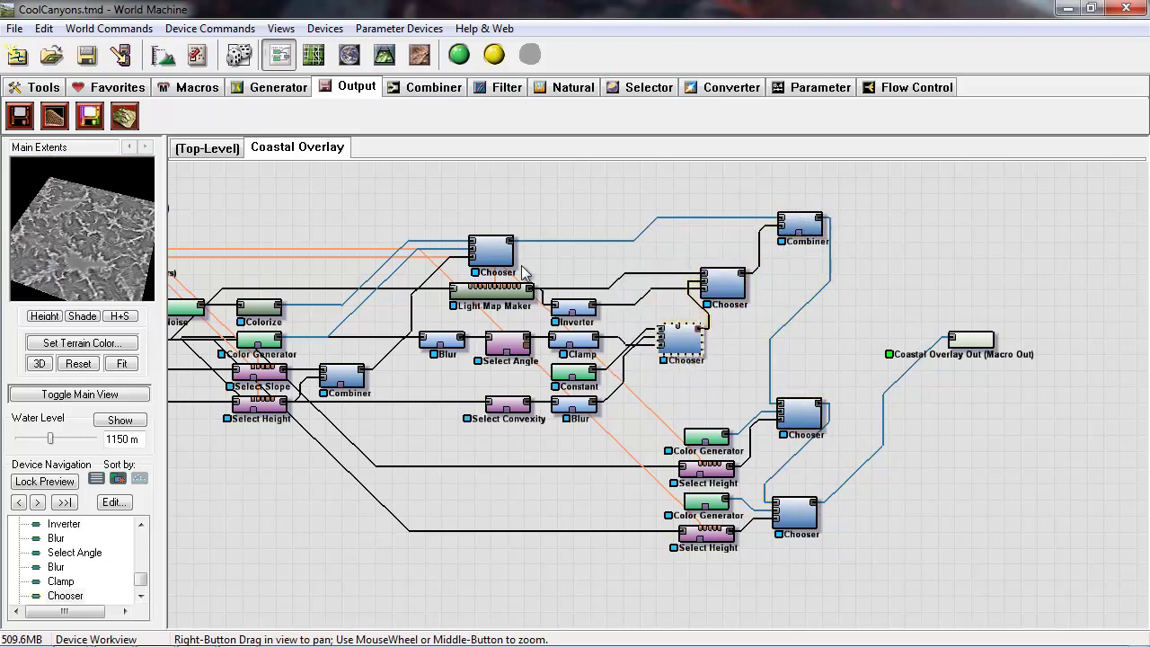
{"action": "left_click_drag", "start_coordinate": [504, 255], "coordinate": [513, 210]}
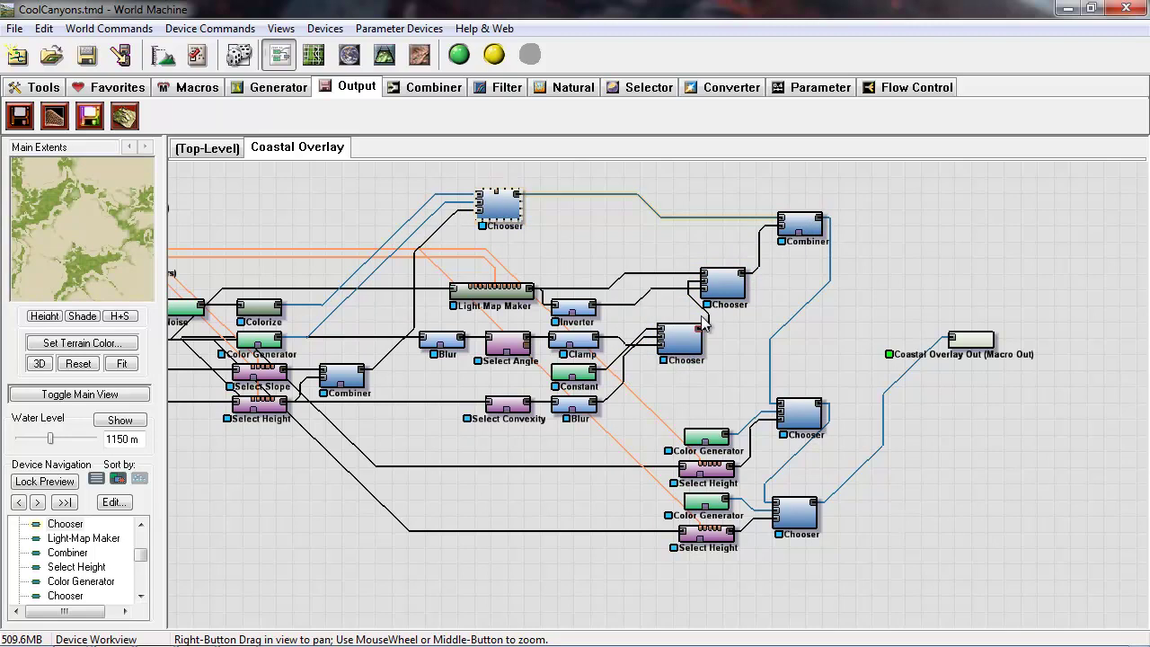
{"action": "left_click", "coordinate": [687, 339]}
Add a port named Diffuse with the Bitmap data type to the Coastal Overlay Out device.
{"action": "right_click_drag", "start_coordinate": [779, 369], "coordinate": [673, 358]}
{"action": "left_click_drag", "start_coordinate": [857, 329], "coordinate": [847, 322]}
{"action": "double_click", "coordinate": [846, 327]}
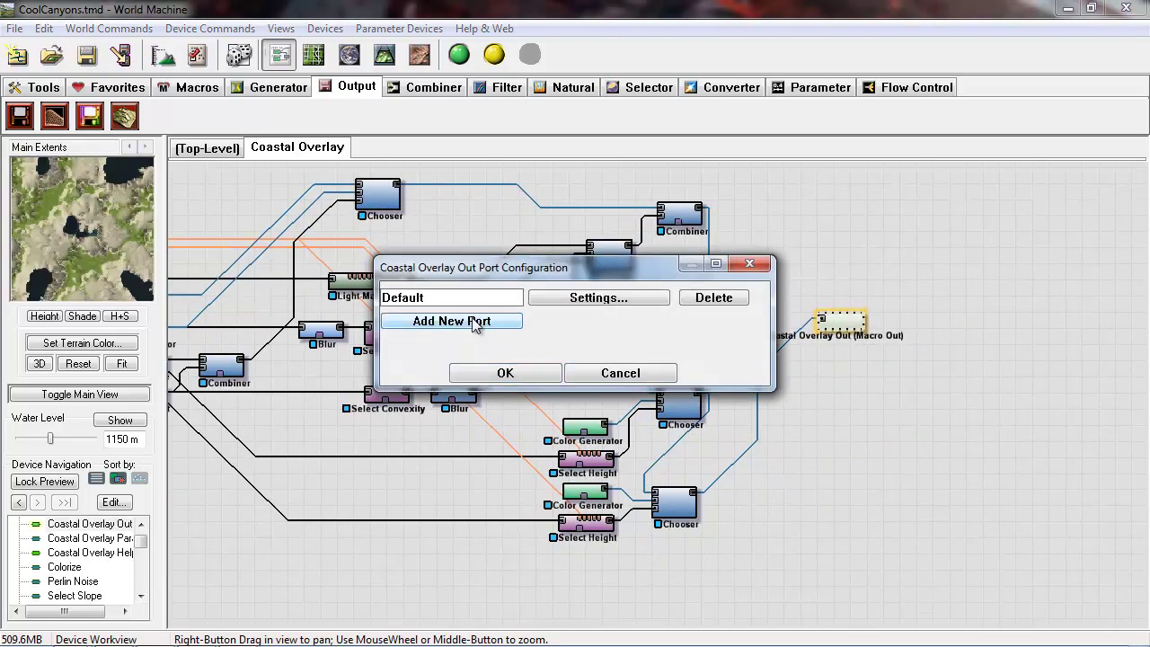
{"action": "left_click", "coordinate": [475, 322]}
{"action": "left_click_drag", "start_coordinate": [448, 322], "coordinate": [296, 315]}
{"action": "type", "text": "Diffuse"}
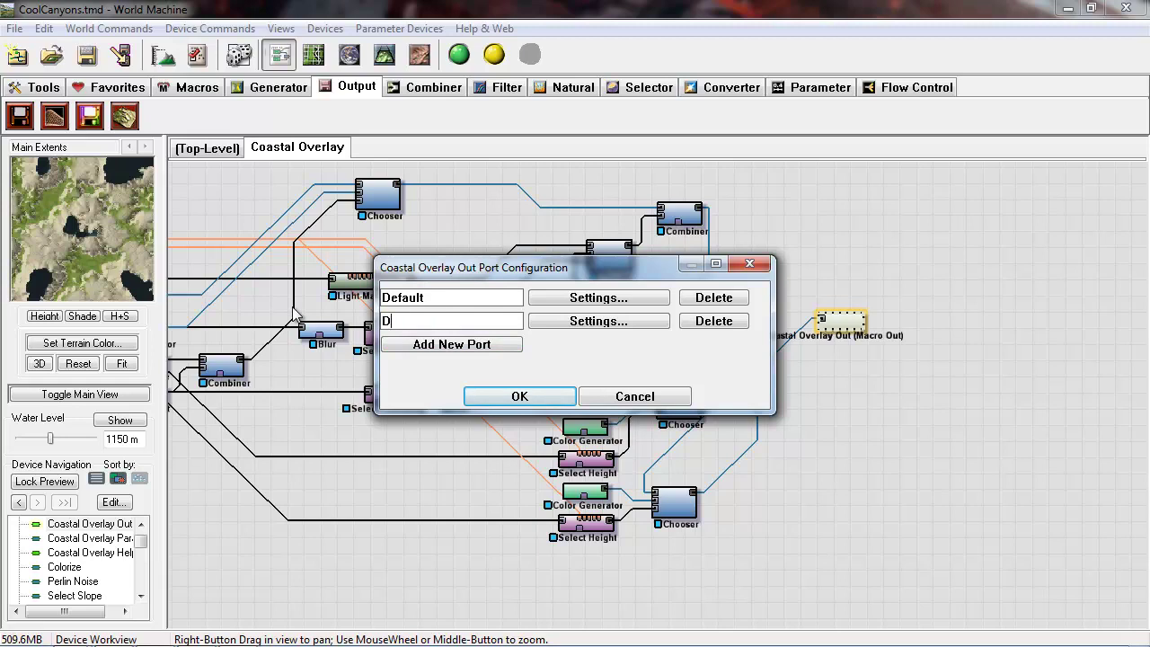
{"action": "left_click", "coordinate": [584, 321]}
{"action": "left_click", "coordinate": [593, 322]}
{"action": "left_click", "coordinate": [537, 343]}
{"action": "left_click", "coordinate": [541, 382]}
Add a port named AO to the Coastal Overlay Out device, keeping the Heightfield data type.
{"action": "left_click", "coordinate": [437, 346]}
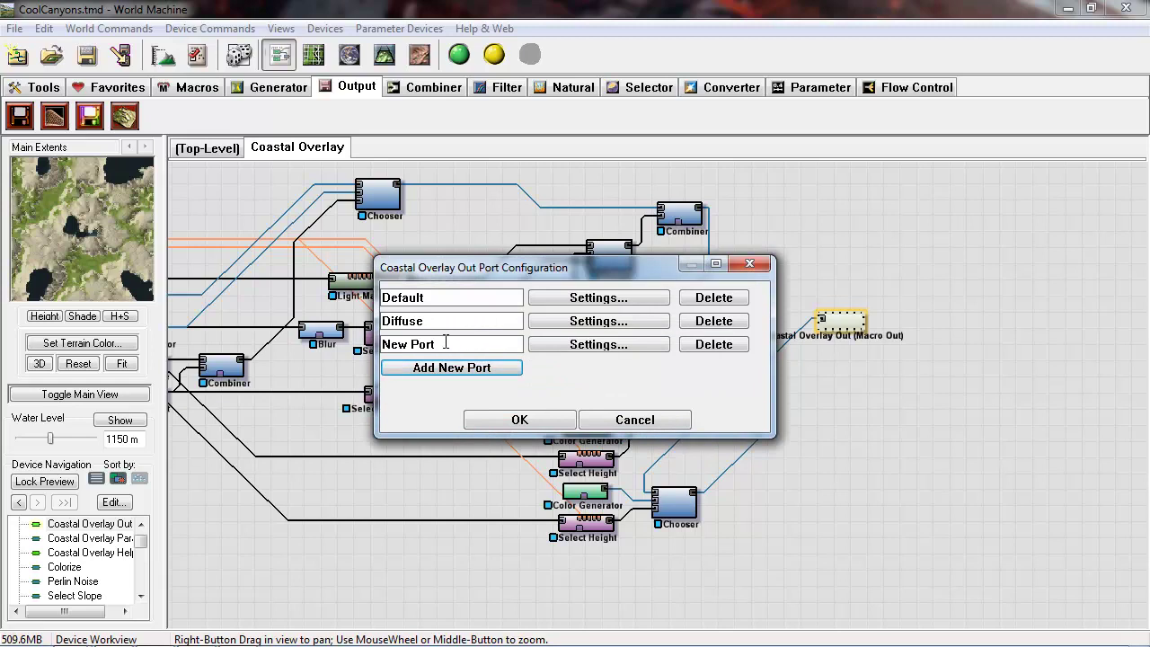
{"action": "left_click_drag", "start_coordinate": [449, 345], "coordinate": [292, 352]}
{"action": "type", "text": "AO"}
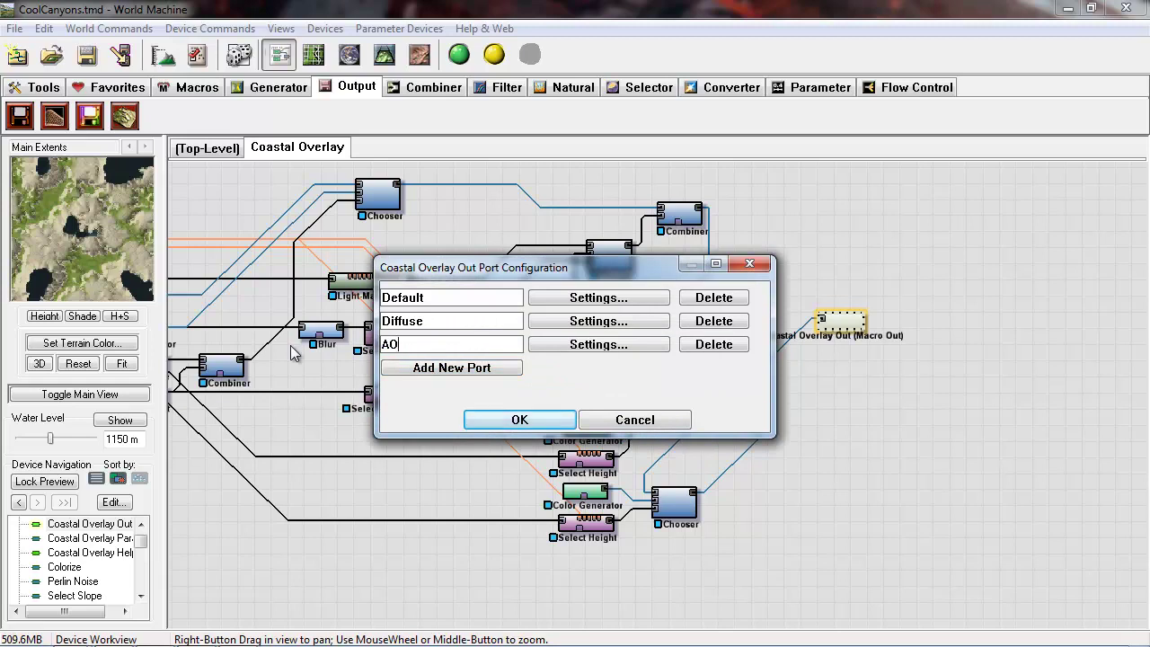
{"action": "left_click", "coordinate": [576, 343]}
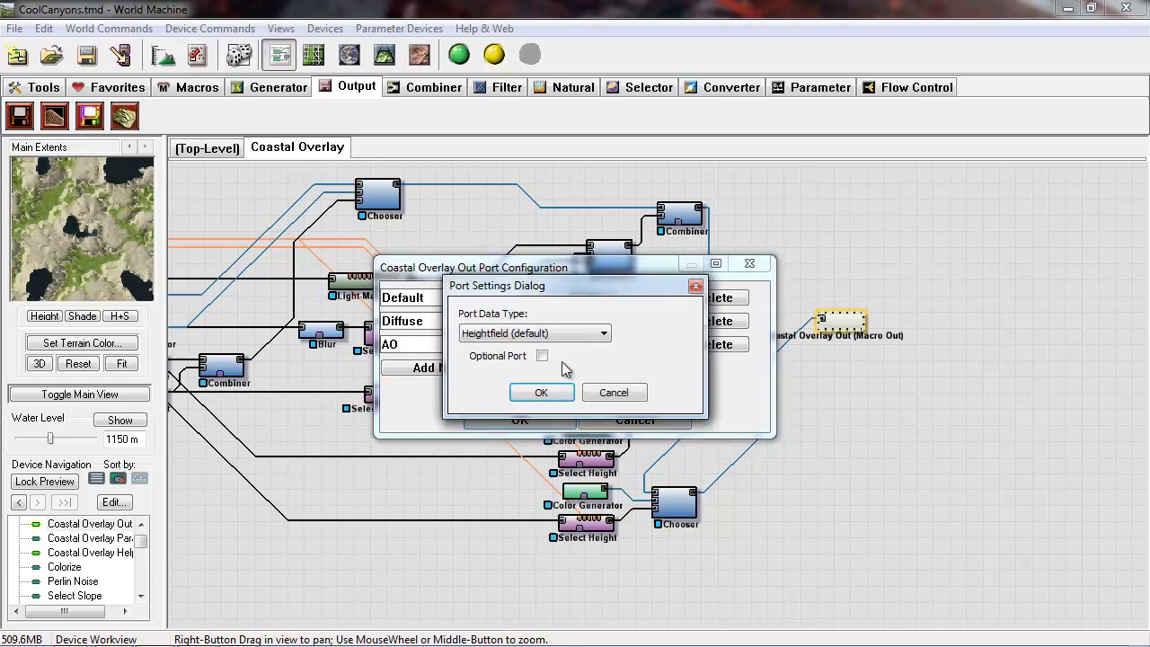
{"action": "left_click", "coordinate": [542, 391]}
Add a GrassMask port with the Heightfield data type to the Coastal Overlay Out device and apply the port configuration.
{"action": "left_click", "coordinate": [432, 368]}
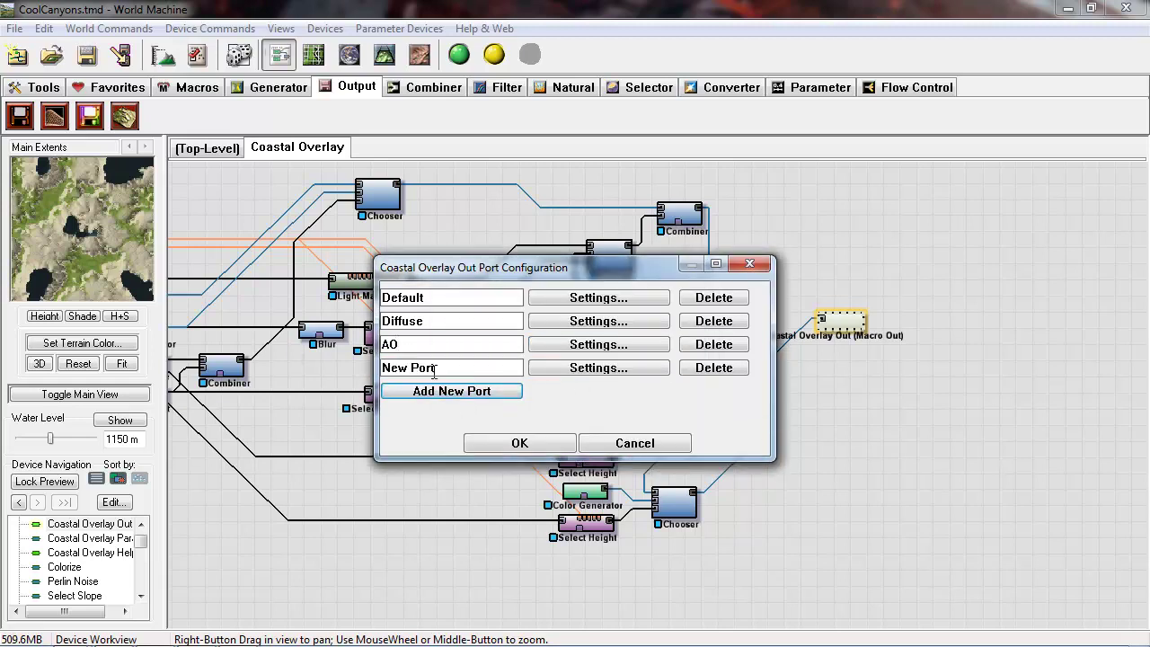
{"action": "left_click_drag", "start_coordinate": [453, 366], "coordinate": [341, 370]}
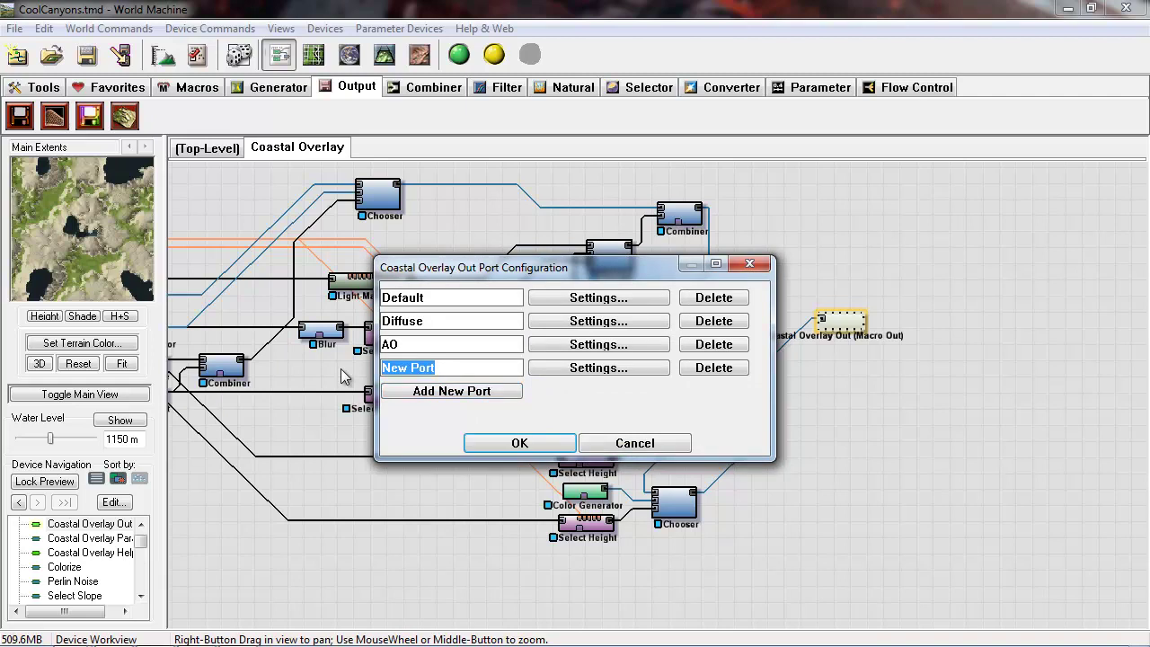
{"action": "type", "text": "Grass Mask"}
{"action": "key", "text": "BackSpace"}
{"action": "key", "text": "BackSpace"}
{"action": "key", "text": "BackSpace"}
{"action": "key", "text": "BackSpace"}
{"action": "key", "text": "BackSpace"}
{"action": "type", "text": "Mask"}
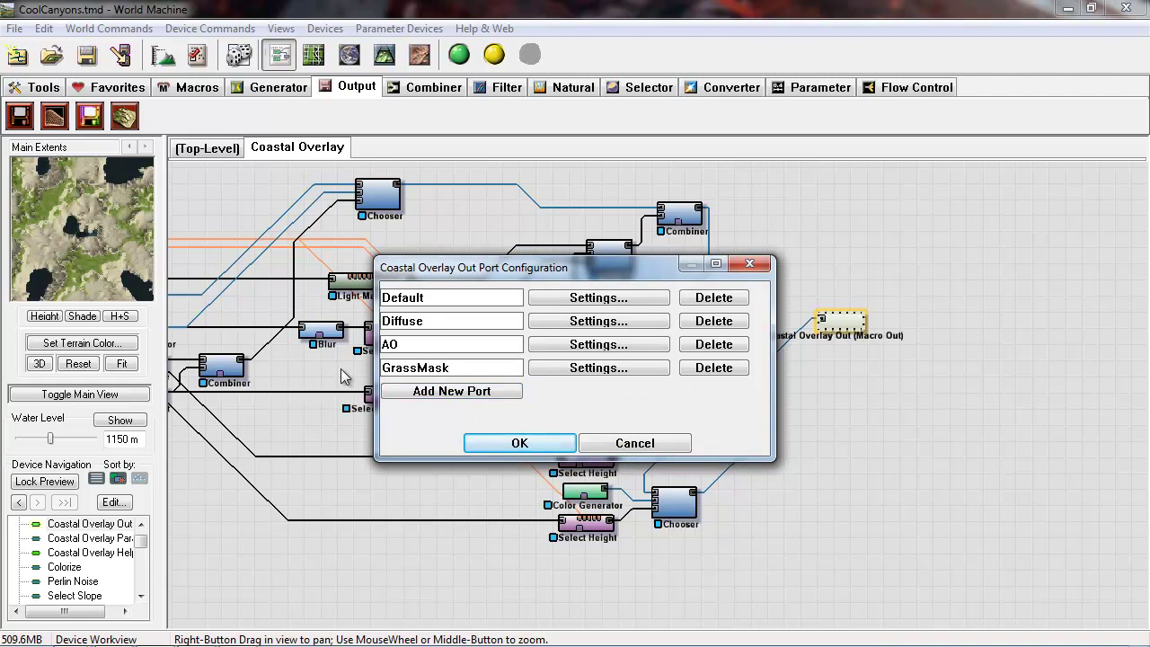
{"action": "left_click", "coordinate": [564, 370]}
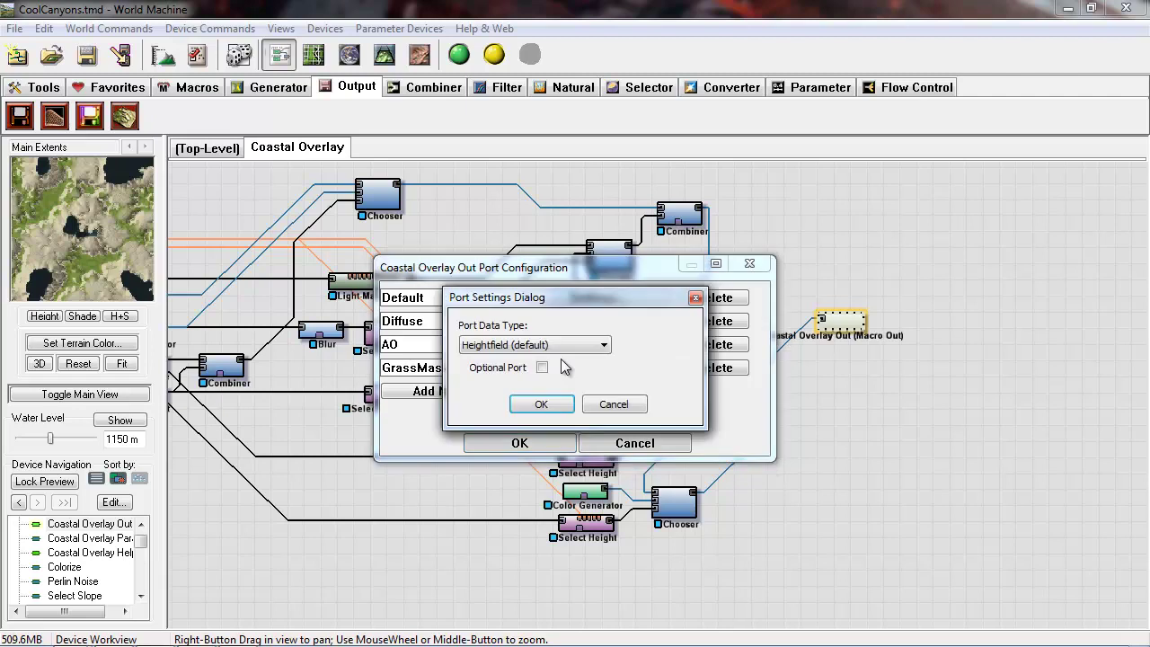
{"action": "left_click", "coordinate": [540, 403]}
{"action": "left_click", "coordinate": [519, 442]}
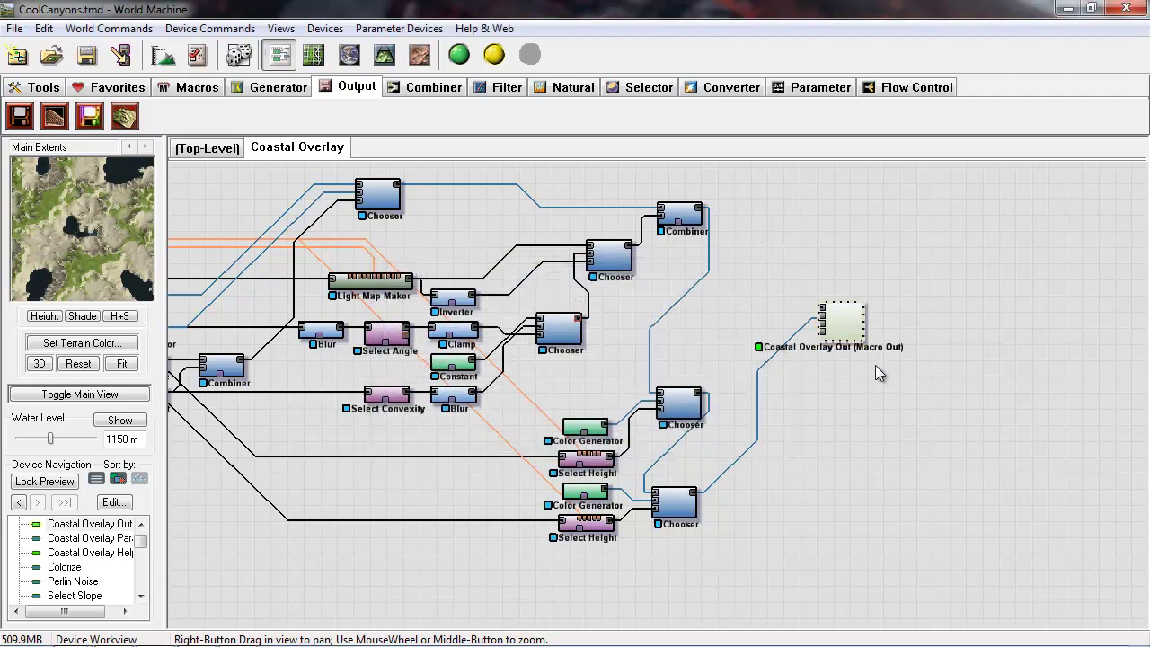
Connect the output of the uppermost Chooser to the Diffuse port of the Coastal Overlay Out device.
{"action": "scroll", "coordinate": [893, 362], "scroll_direction": "up", "scroll_amount": 4}
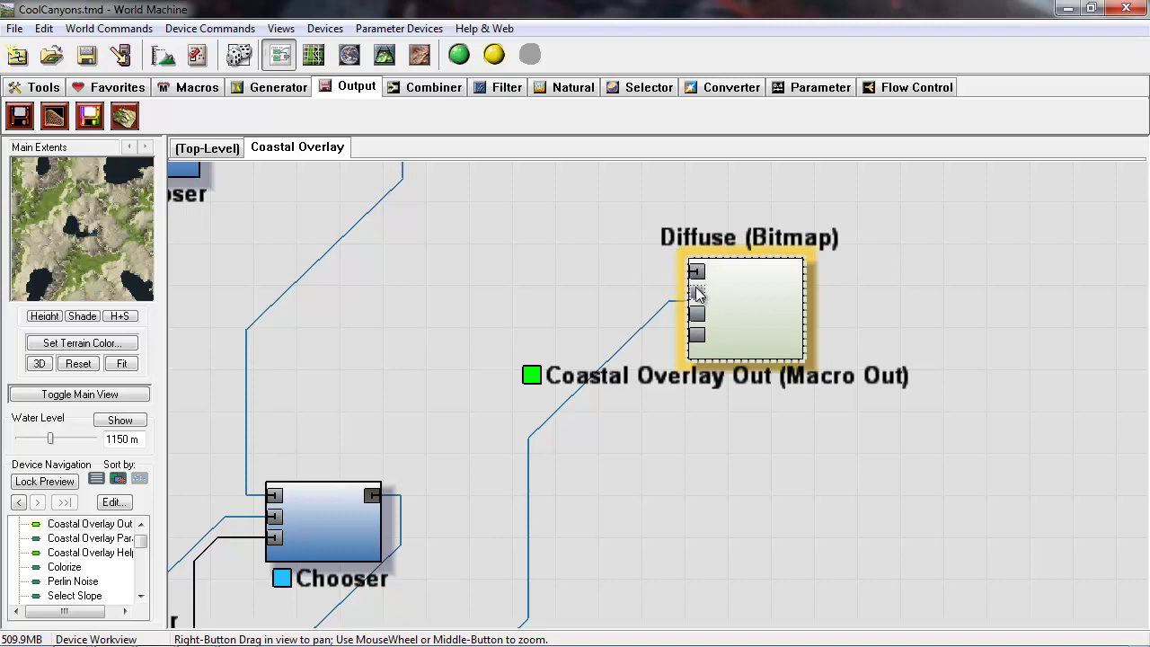
{"action": "scroll", "coordinate": [698, 296], "scroll_direction": "down", "scroll_amount": 5}
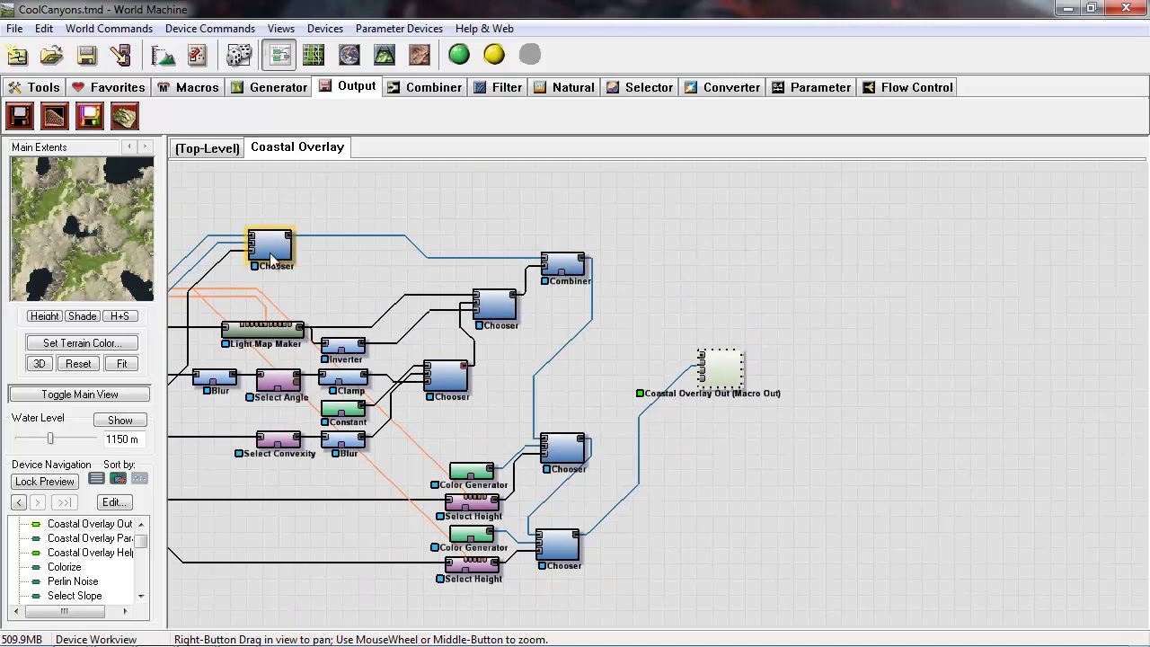
{"action": "left_click_drag", "start_coordinate": [291, 236], "coordinate": [749, 368]}
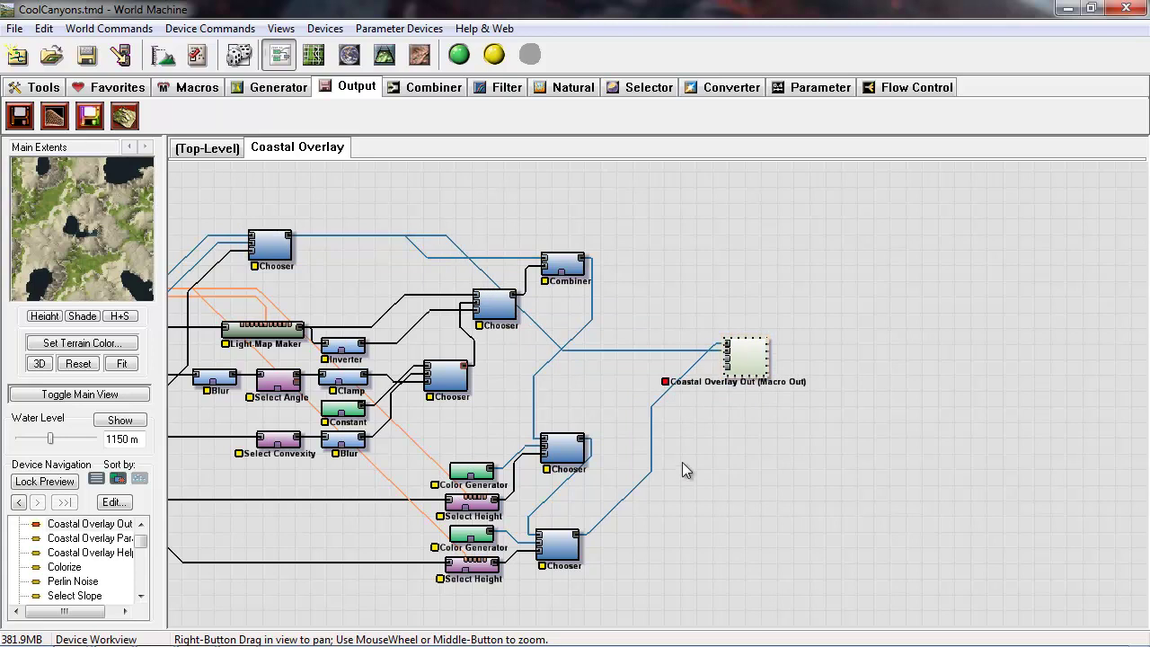
Connect the Chooser fed by the Clamp, Constant and Blur devices to the AO port of the Coastal Overlay Out device.
{"action": "right_click_drag", "start_coordinate": [681, 468], "coordinate": [704, 419]}
{"action": "left_click", "coordinate": [520, 260]}
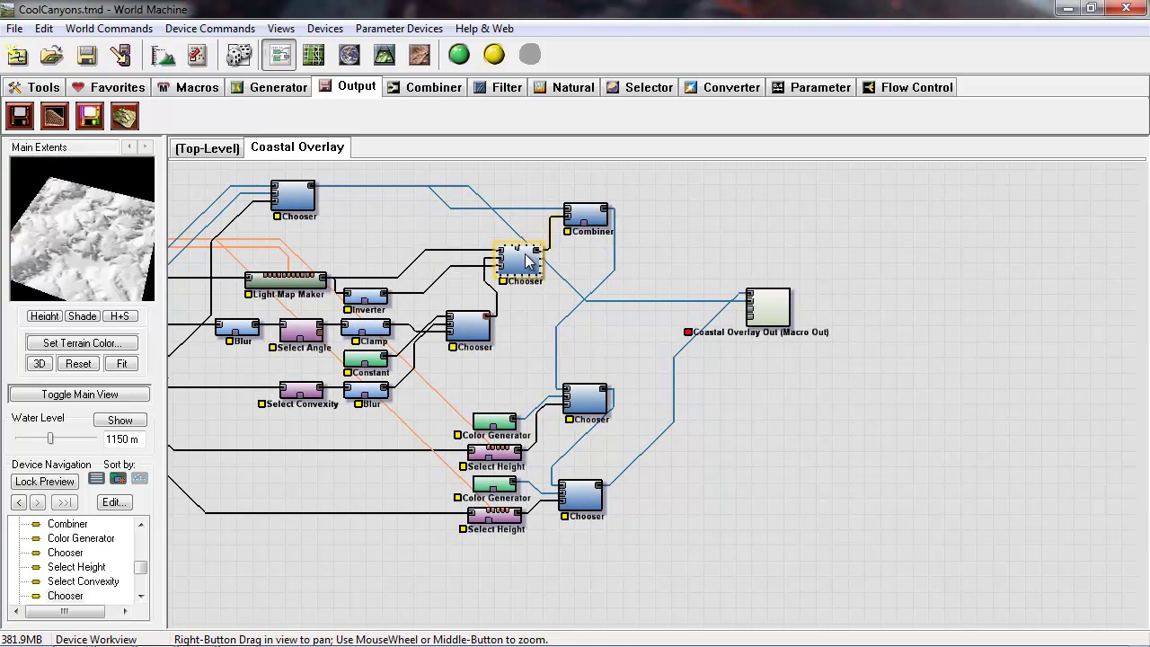
{"action": "left_click", "coordinate": [466, 331]}
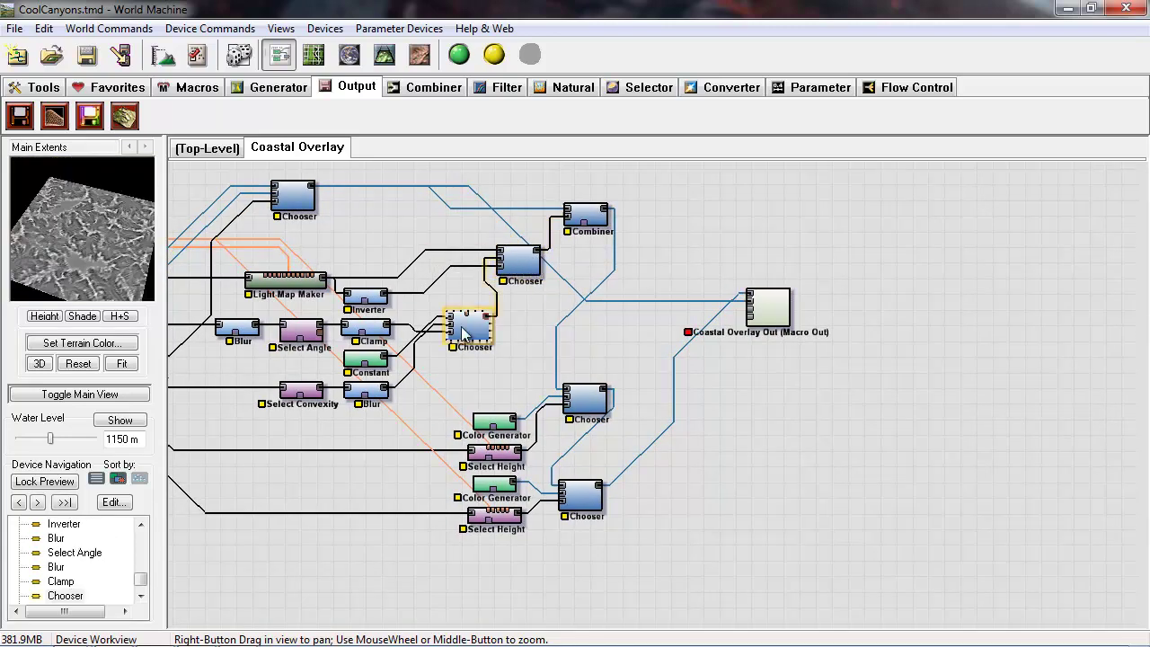
{"action": "left_click", "coordinate": [519, 260]}
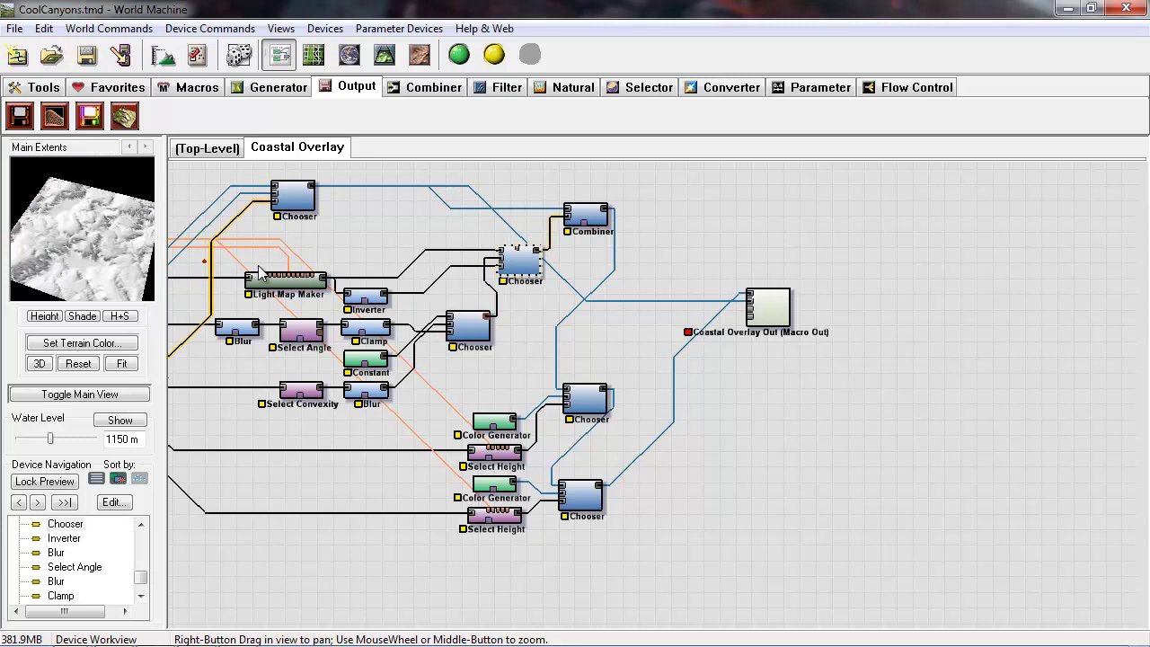
{"action": "left_click", "coordinate": [468, 328]}
{"action": "left_click_drag", "start_coordinate": [492, 316], "coordinate": [763, 307]}
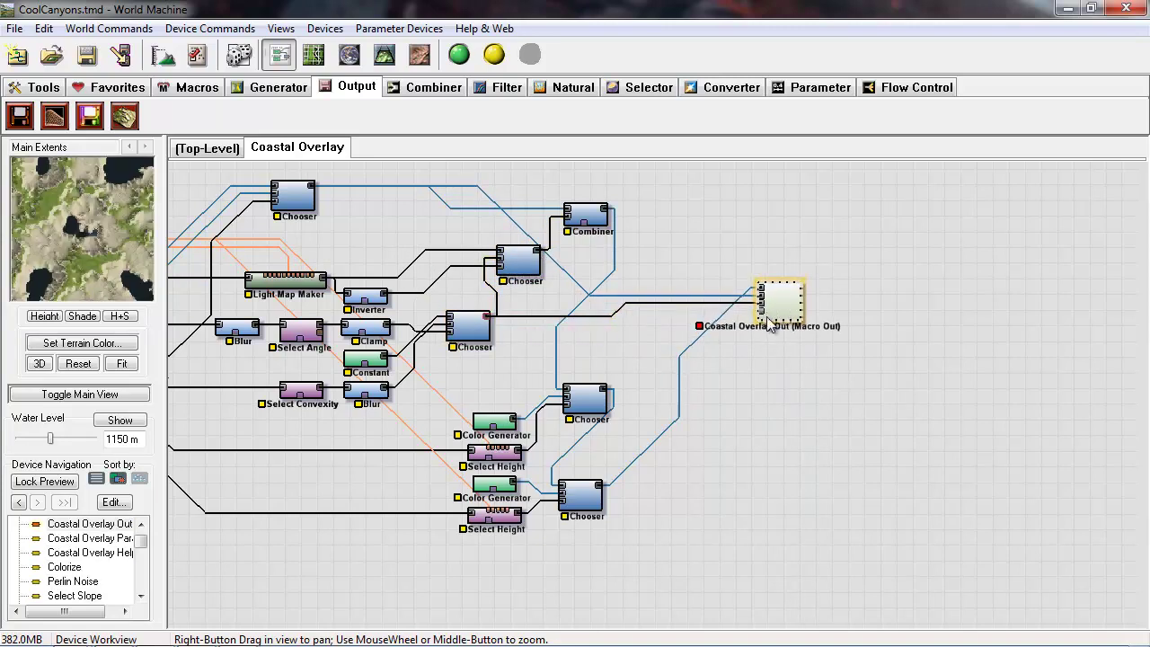
Connect the Combiner that merges Select Slope and Select Height to the GrassMask port of the Coastal Overlay Out device.
{"action": "right_click_drag", "start_coordinate": [781, 314], "coordinate": [530, 393]}
{"action": "left_click_drag", "start_coordinate": [530, 393], "coordinate": [674, 185]}
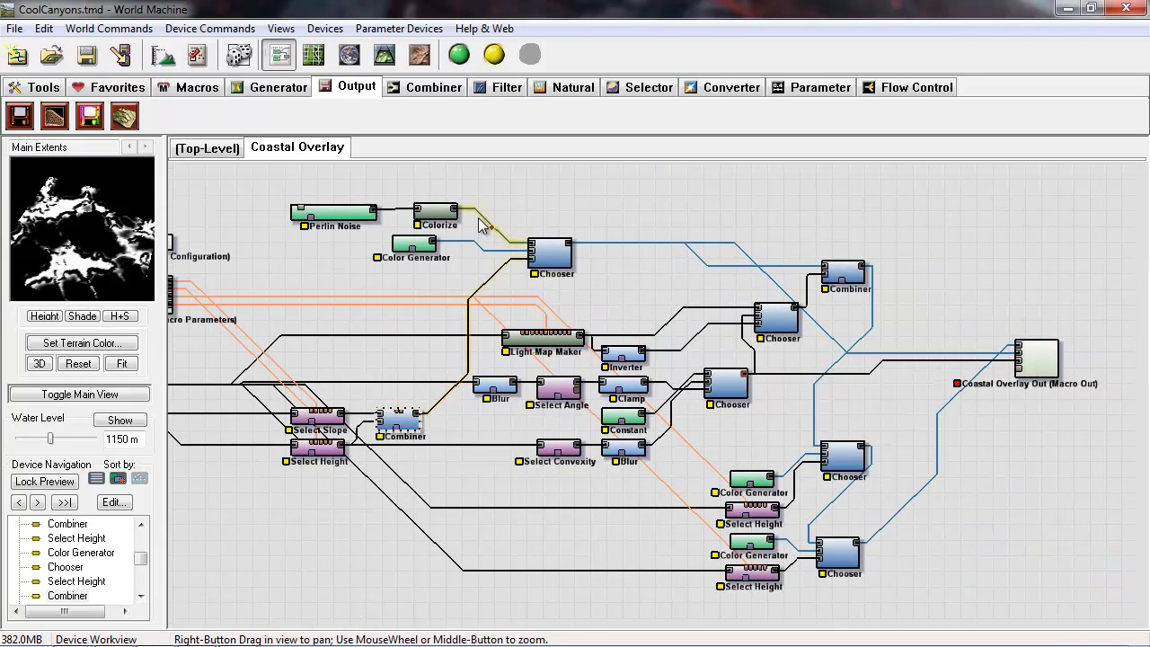
{"action": "left_click", "coordinate": [560, 252]}
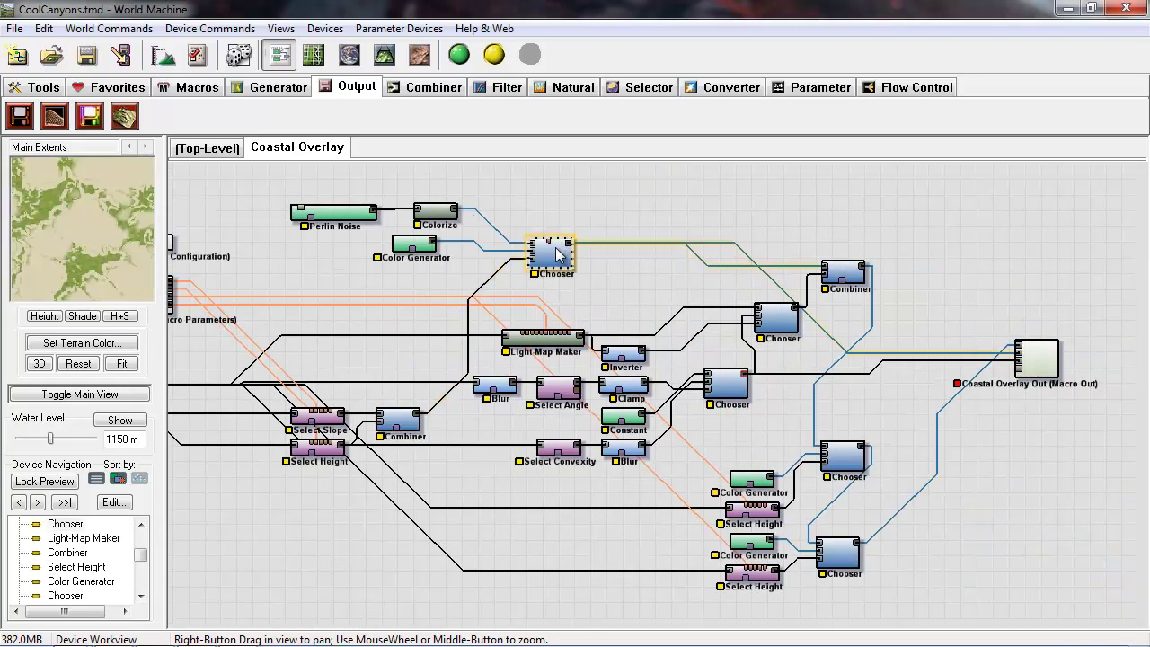
{"action": "left_click", "coordinate": [404, 422]}
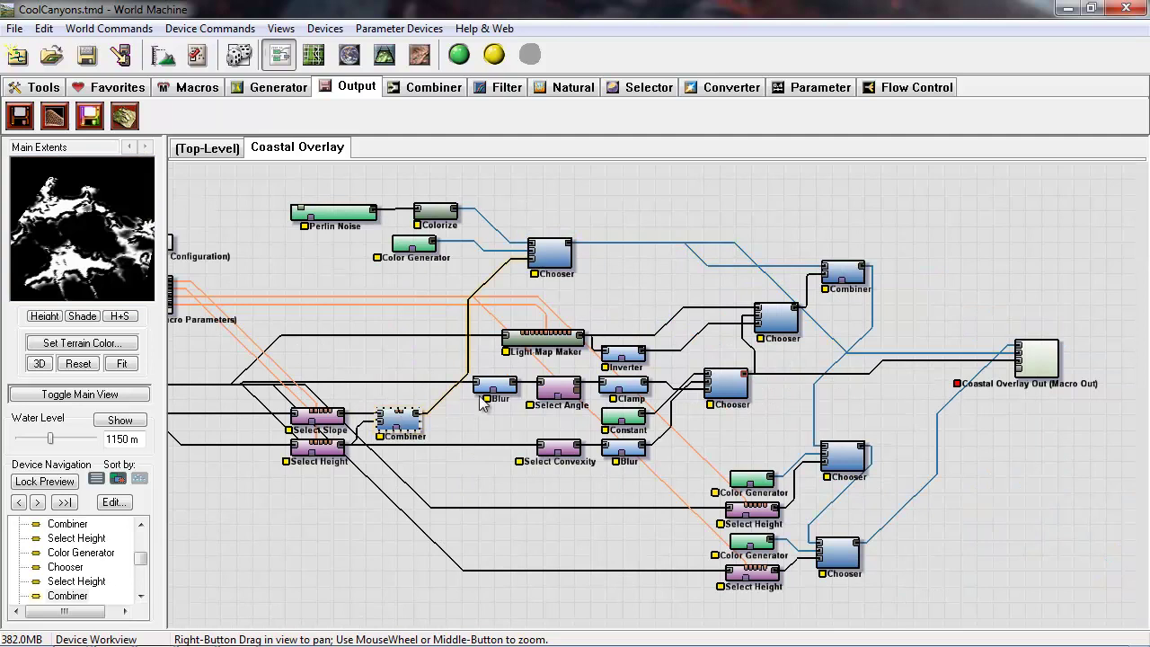
{"action": "left_click", "coordinate": [335, 419]}
{"action": "left_click", "coordinate": [332, 454]}
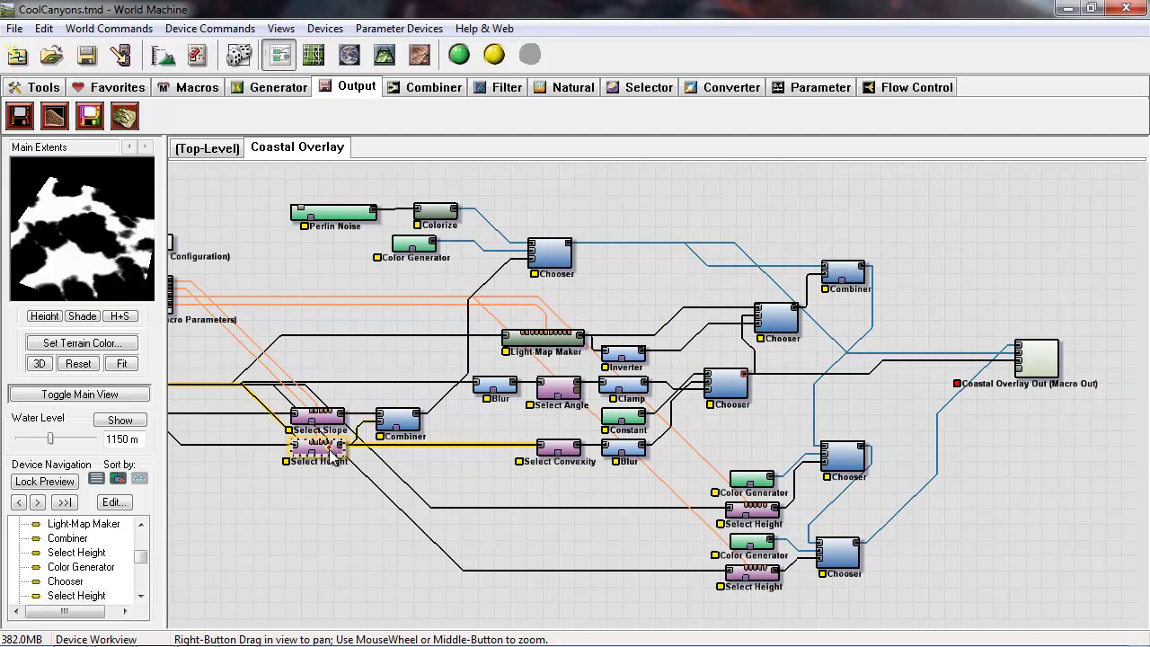
{"action": "left_click", "coordinate": [404, 419]}
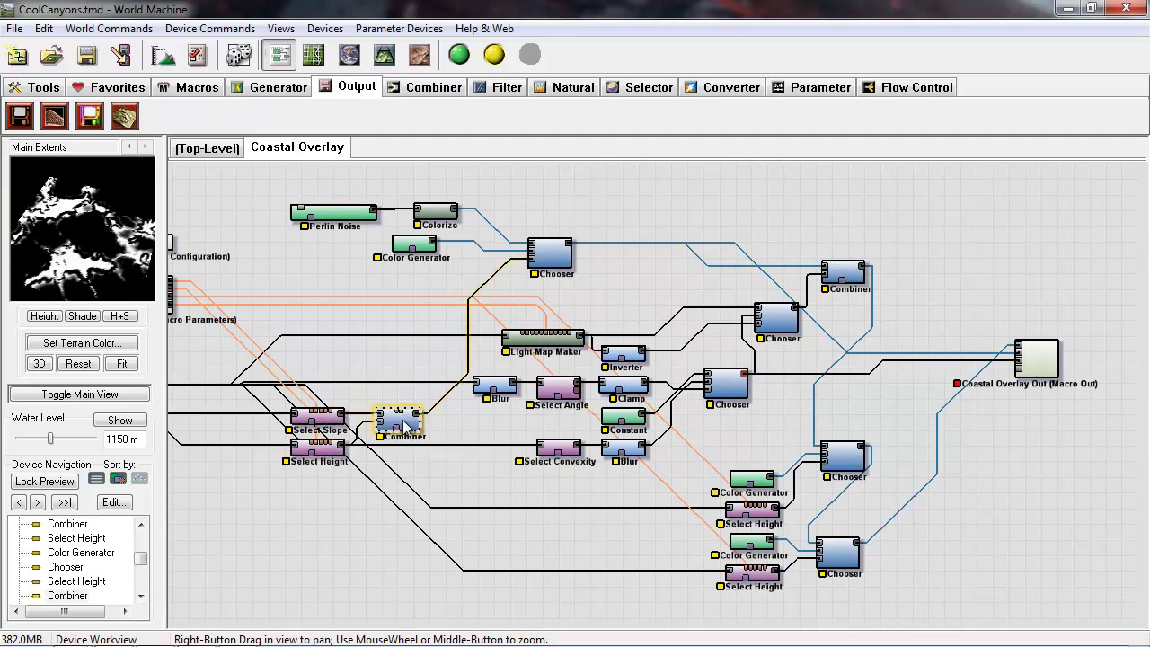
{"action": "left_click_drag", "start_coordinate": [417, 414], "coordinate": [1020, 364]}
Move the Perlin Noise and Colorize pair up and delete the Color Generator feeding the uppermost Chooser.
{"action": "scroll", "coordinate": [513, 349], "scroll_direction": "up", "scroll_amount": 3}
{"action": "left_click", "coordinate": [500, 281]}
{"action": "left_click_drag", "start_coordinate": [498, 278], "coordinate": [502, 260]}
{"action": "left_click_drag", "start_coordinate": [358, 286], "coordinate": [350, 261]}
{"action": "left_click", "coordinate": [463, 335]}
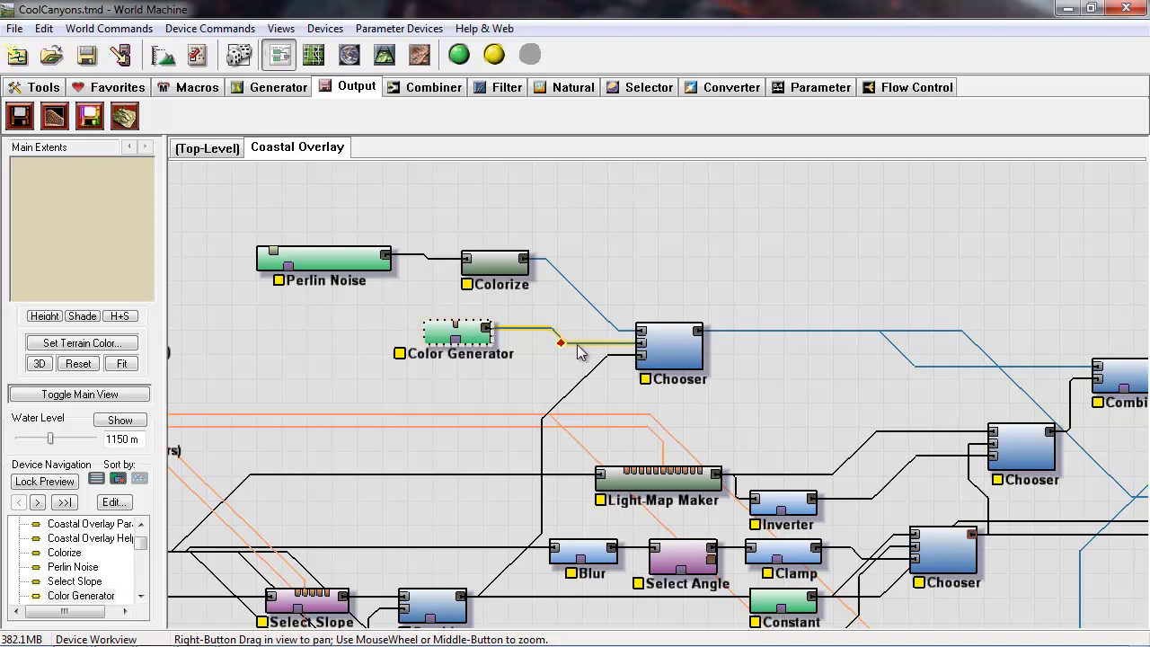
{"action": "key", "text": "Delete"}
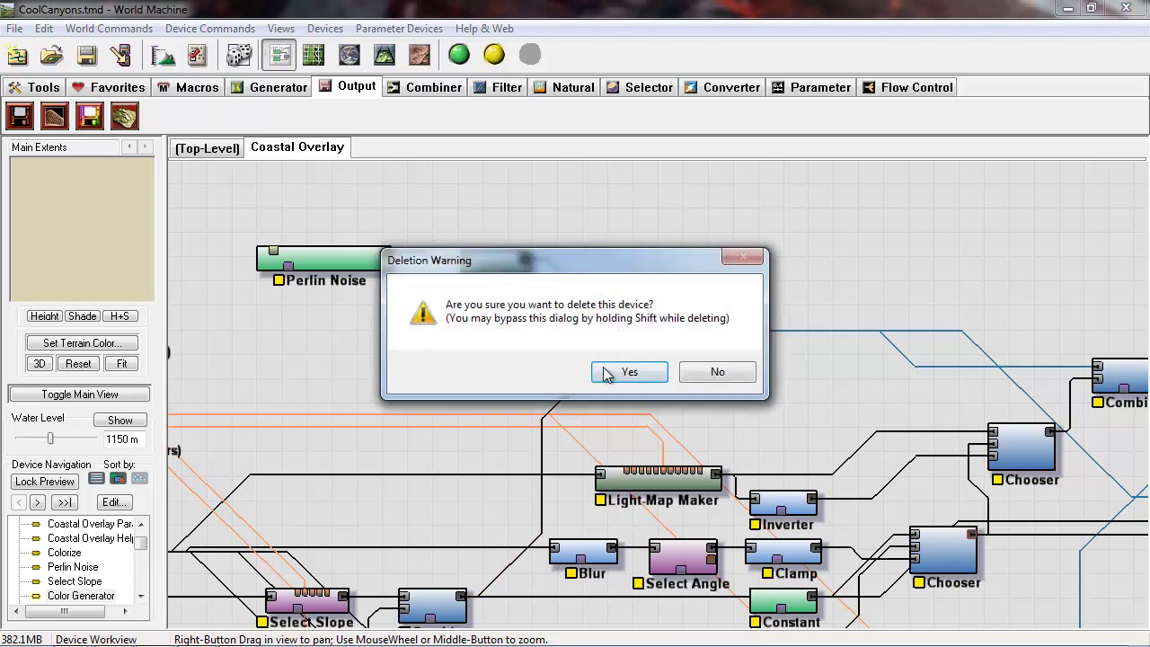
{"action": "left_click", "coordinate": [629, 373]}
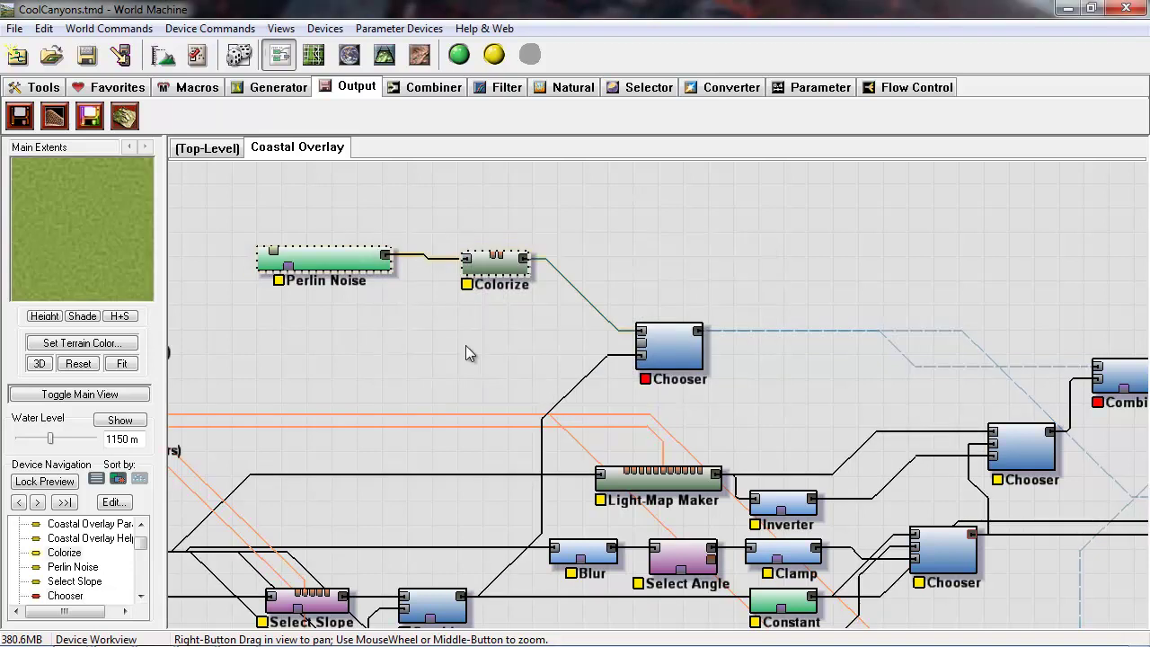
Paste a copy of the Perlin Noise and Colorize pair below the original and connect it to the Chooser's free second input.
{"action": "key", "text": "ctrl+v"}
{"action": "left_click_drag", "start_coordinate": [381, 277], "coordinate": [378, 333]}
{"action": "left_click", "coordinate": [508, 282]}
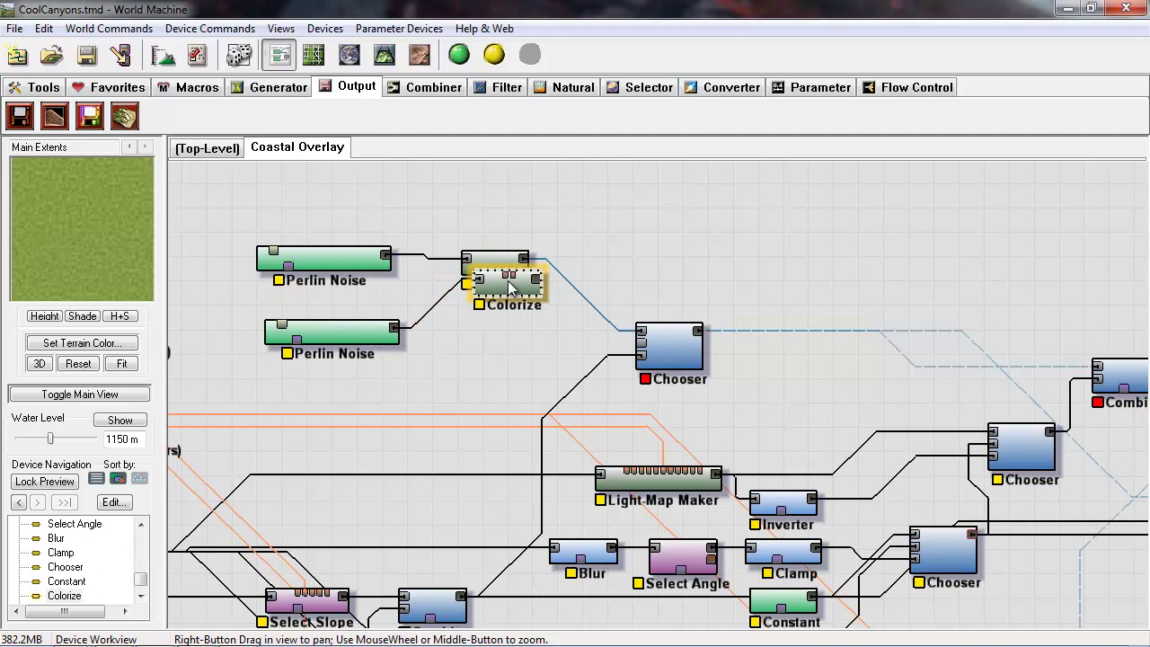
{"action": "left_click_drag", "start_coordinate": [511, 286], "coordinate": [641, 341]}
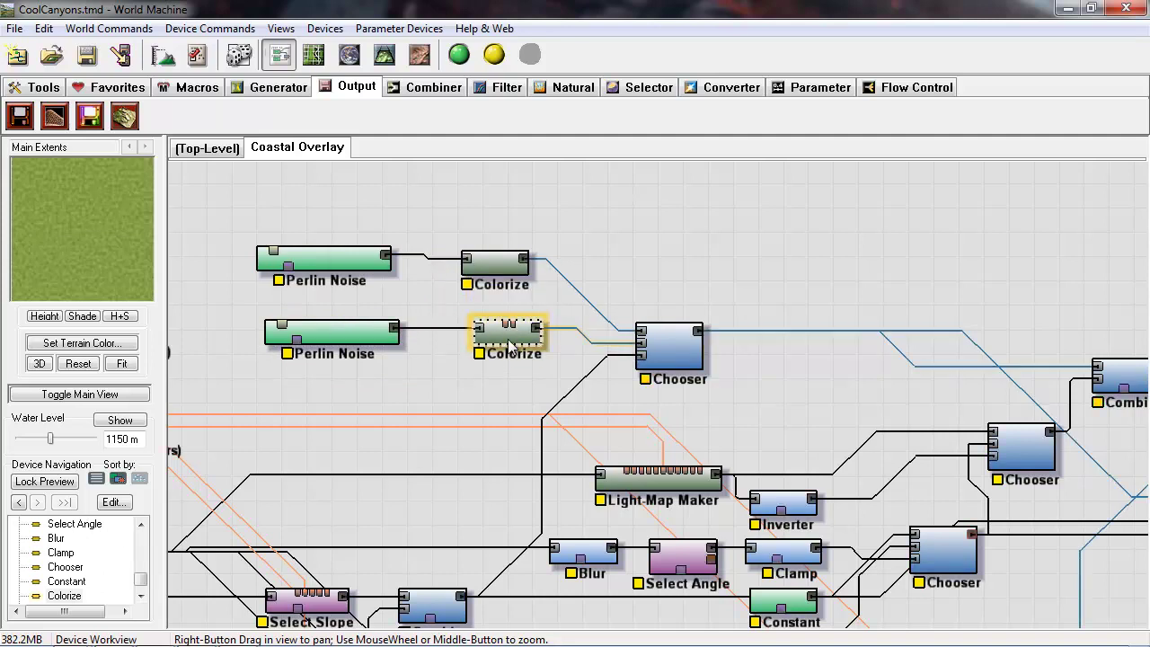
Set Color #1 of the lower Colorize device to a dark grey with a luminance of 71.
{"action": "double_click", "coordinate": [509, 342]}
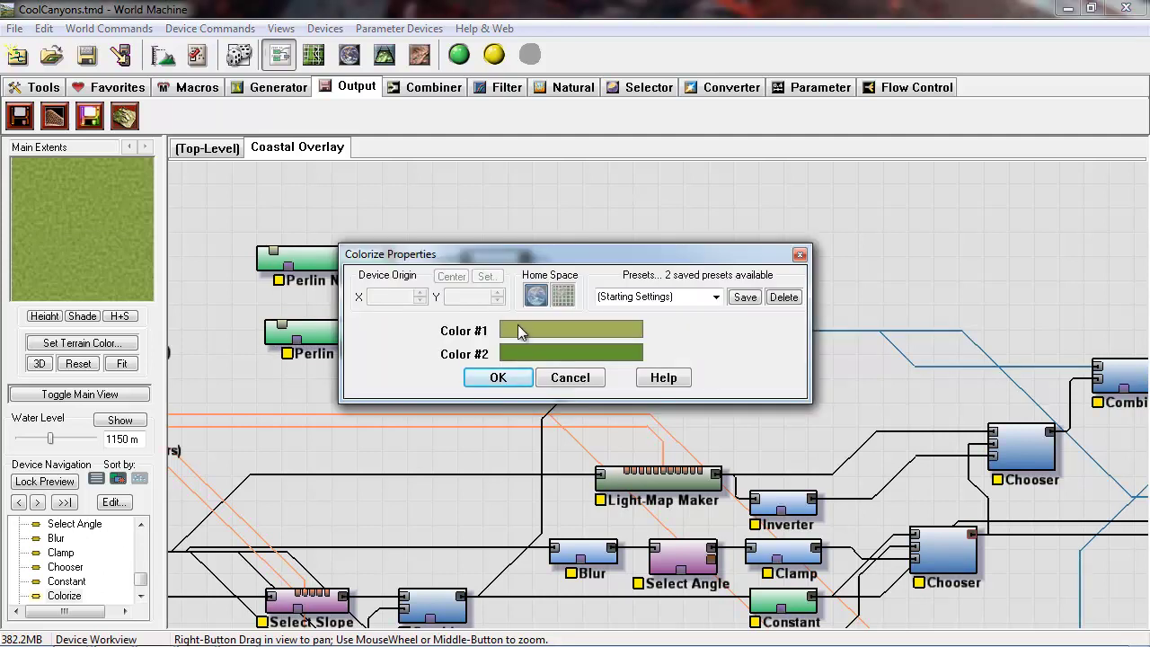
{"action": "left_click", "coordinate": [518, 328]}
{"action": "left_click", "coordinate": [642, 337]}
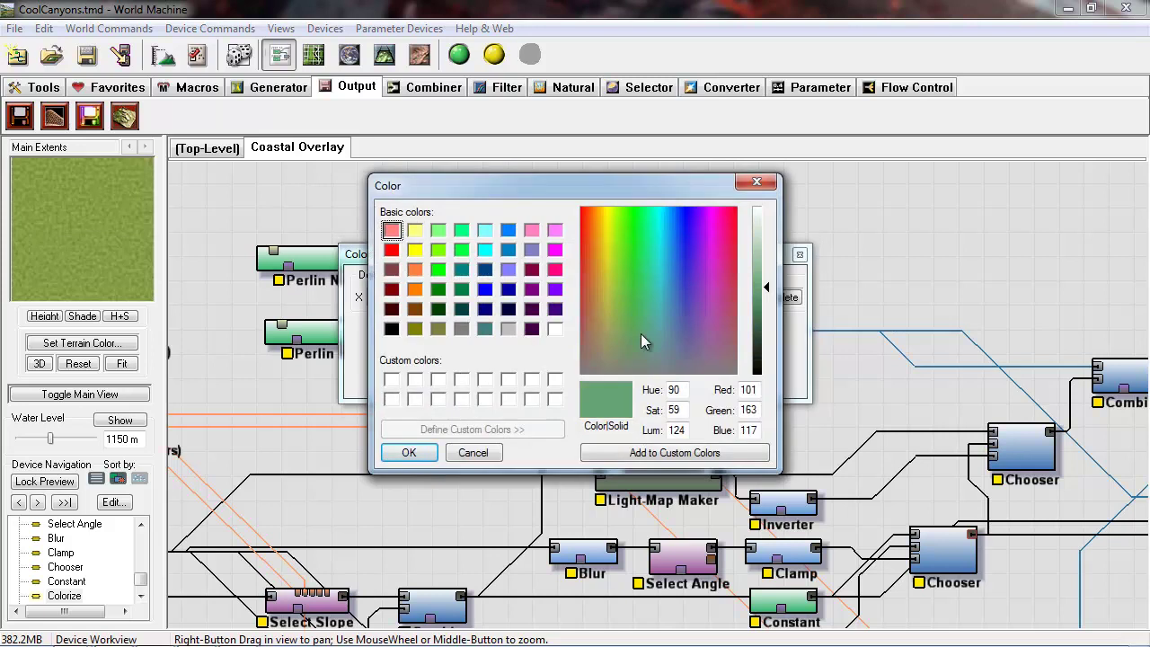
{"action": "left_click_drag", "start_coordinate": [615, 338], "coordinate": [650, 348]}
{"action": "left_click_drag", "start_coordinate": [764, 287], "coordinate": [764, 325]}
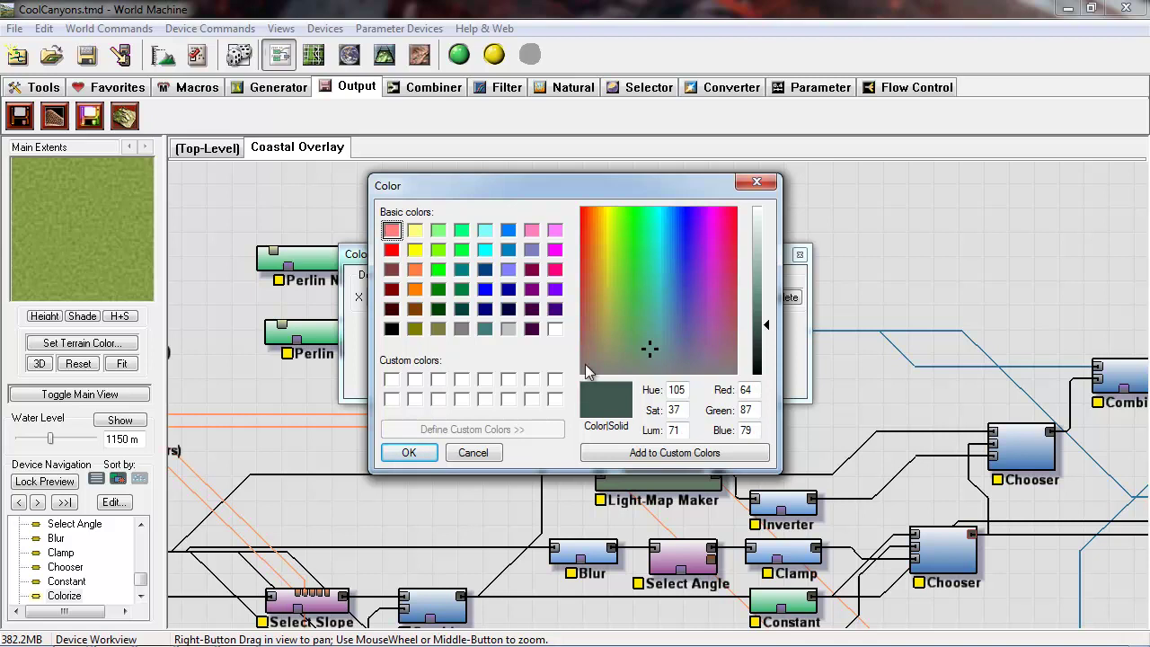
{"action": "left_click", "coordinate": [642, 364]}
{"action": "left_click", "coordinate": [406, 452]}
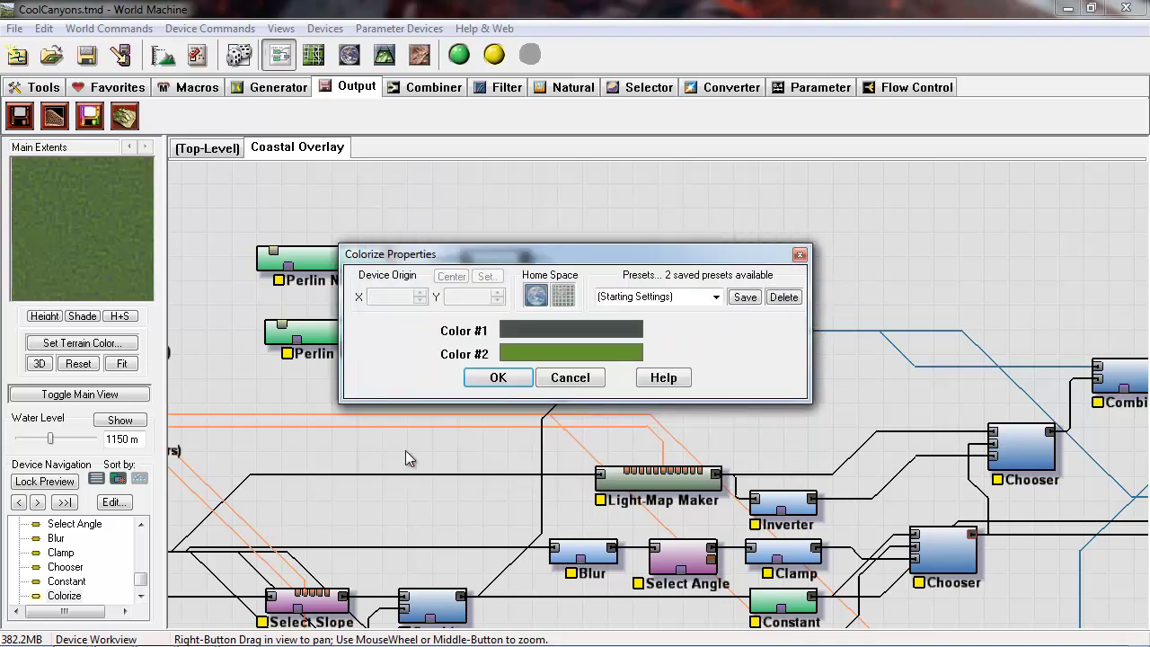
{"action": "left_click", "coordinate": [554, 355]}
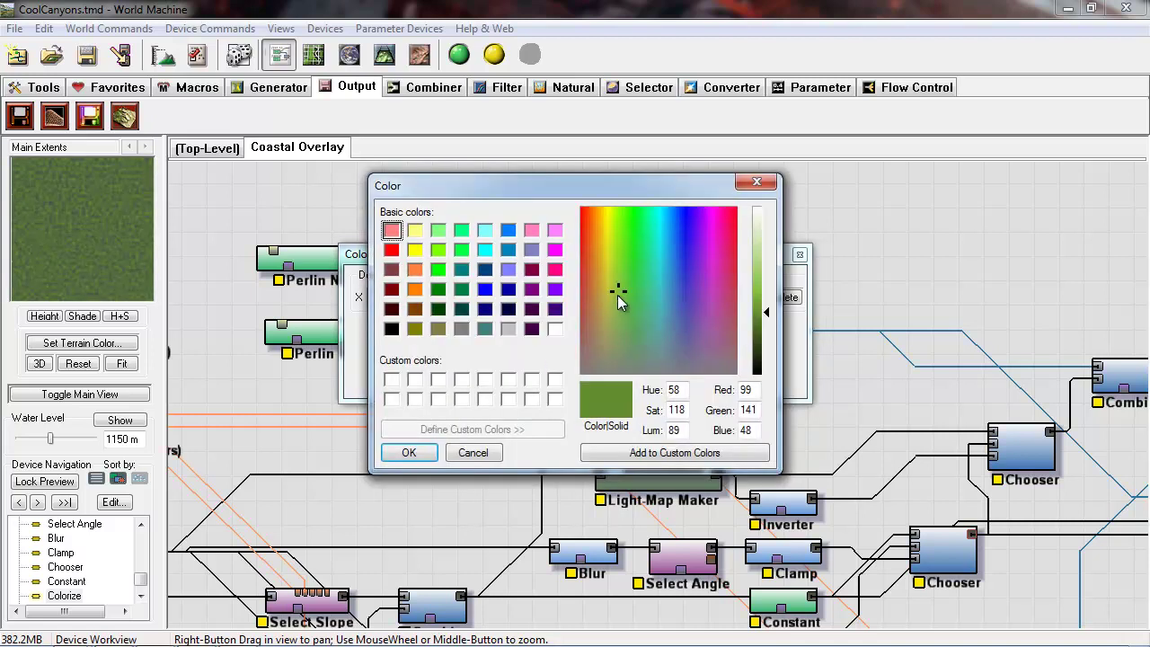
{"action": "left_click_drag", "start_coordinate": [618, 293], "coordinate": [609, 301]}
{"action": "left_click", "coordinate": [473, 452]}
Set the lower Colorize device's Color #1 to dark olive-brown and Color #2 to brown, and move the lower noise pair further down.
{"action": "left_click", "coordinate": [552, 331]}
{"action": "left_click_drag", "start_coordinate": [600, 349], "coordinate": [598, 336]}
{"action": "left_click", "coordinate": [409, 453]}
{"action": "left_click", "coordinate": [527, 352]}
{"action": "left_click", "coordinate": [599, 311]}
{"action": "left_click", "coordinate": [409, 452]}
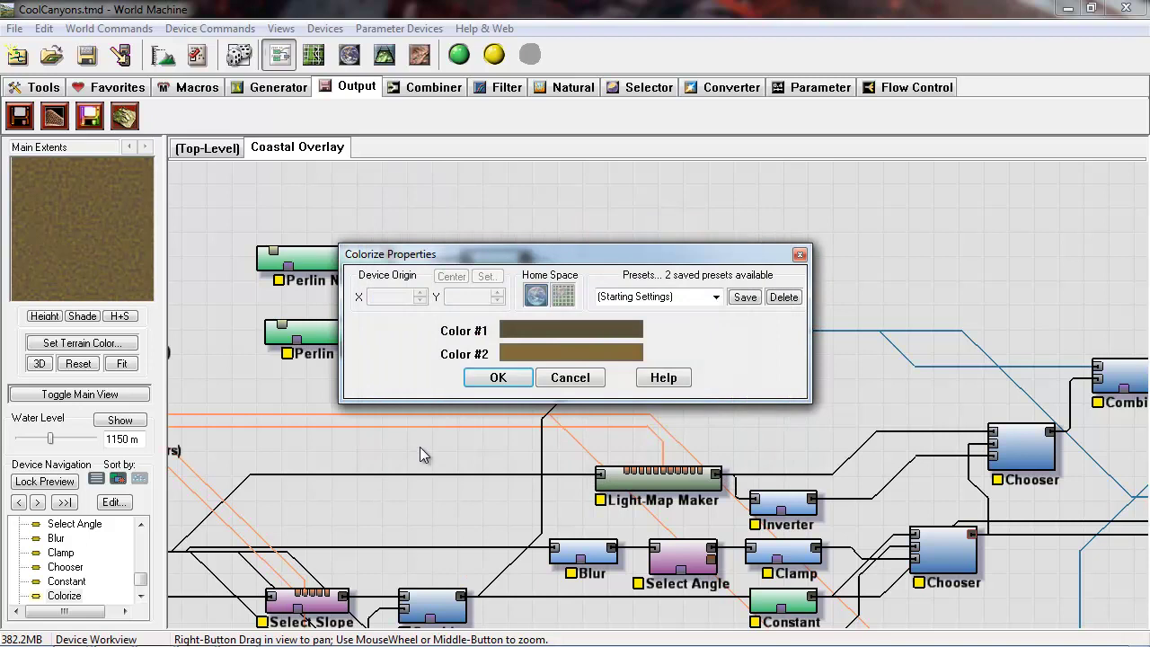
{"action": "left_click", "coordinate": [511, 379]}
{"action": "left_click", "coordinate": [669, 346]}
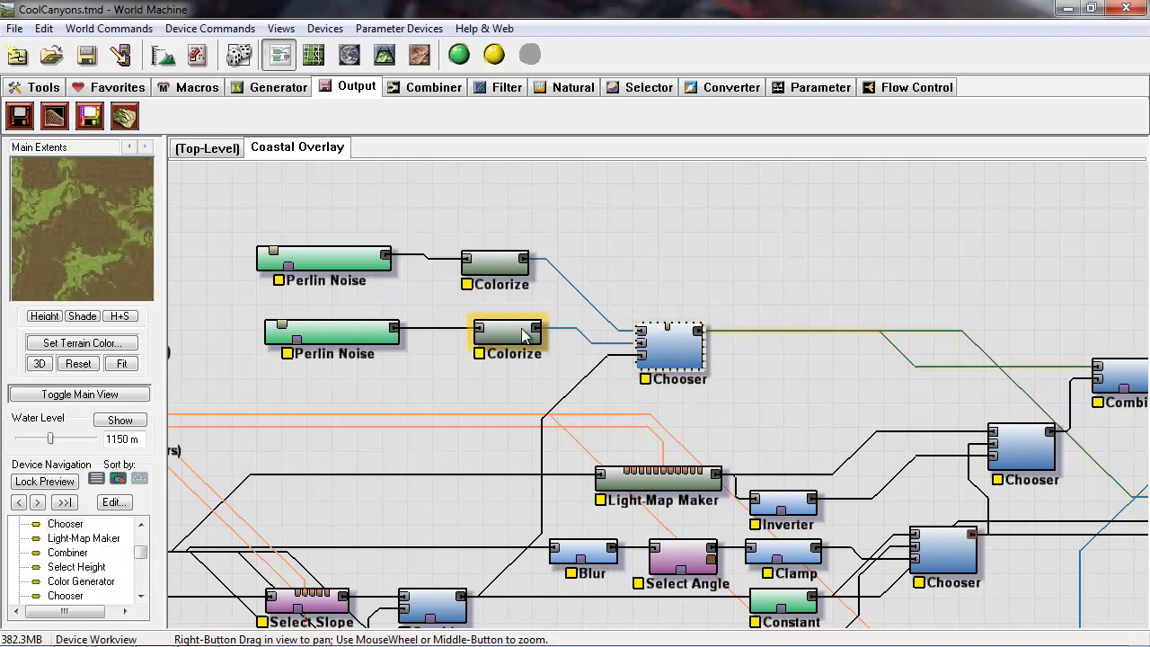
{"action": "left_click_drag", "start_coordinate": [524, 339], "coordinate": [513, 346]}
{"action": "left_click_drag", "start_coordinate": [358, 338], "coordinate": [352, 355]}
Shift Color #1 of the upper Colorize device to a yellower tone and preview the result on the Chooser.
{"action": "left_click", "coordinate": [497, 260]}
{"action": "double_click", "coordinate": [497, 258]}
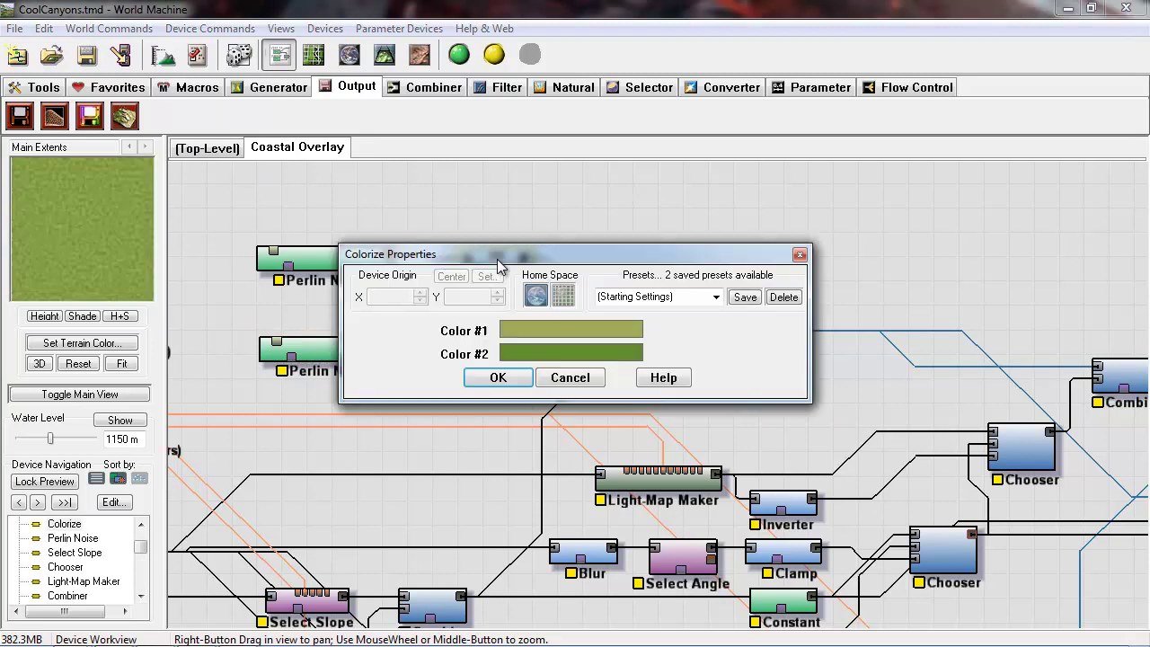
{"action": "left_click", "coordinate": [583, 331]}
{"action": "mouse_move", "coordinate": [608, 326]}
{"action": "left_mouse_down"}
{"action": "mouse_move", "coordinate": [616, 332]}
{"action": "mouse_move", "coordinate": [604, 311]}
{"action": "left_mouse_up"}
{"action": "left_click", "coordinate": [409, 452]}
{"action": "left_click", "coordinate": [520, 379]}
{"action": "left_click", "coordinate": [663, 347]}
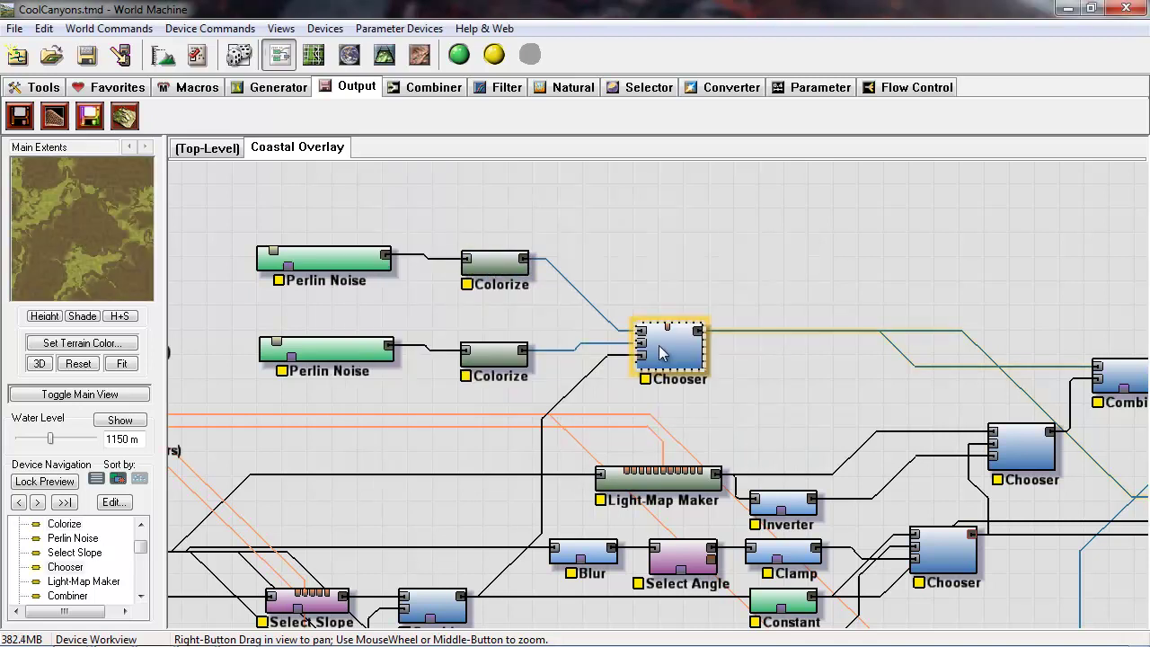
Return to the top-level network and place the Bitmap Output device beside the Coastal Overlay macro.
{"action": "right_click_drag", "start_coordinate": [659, 346], "coordinate": [590, 408]}
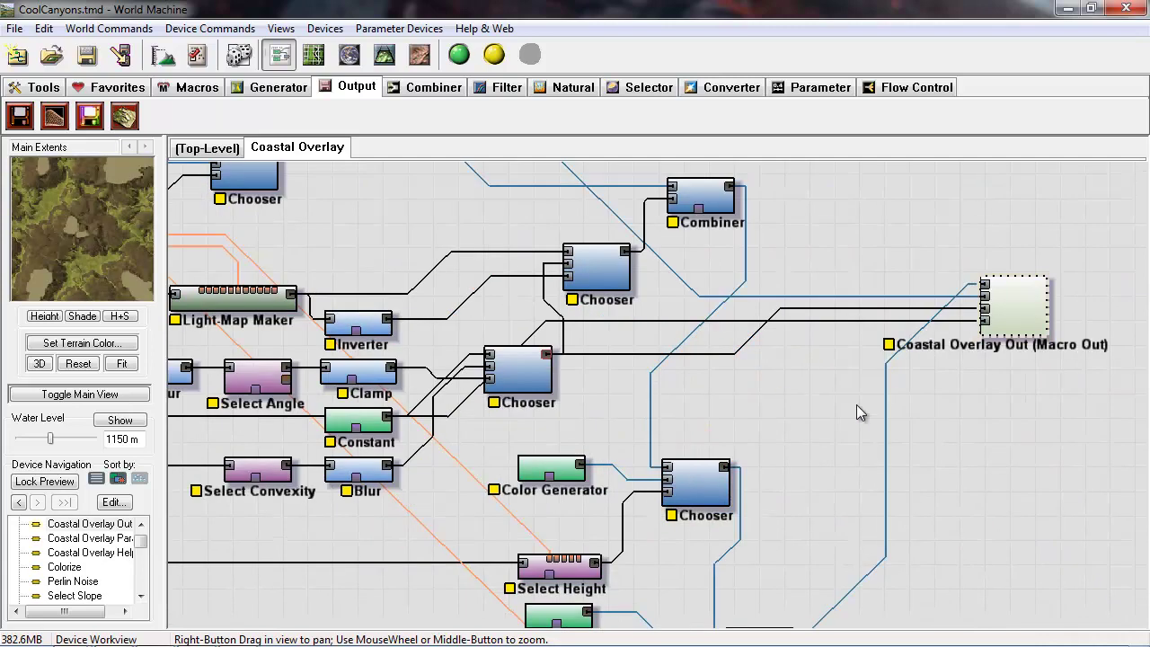
{"action": "right_click_drag", "start_coordinate": [857, 405], "coordinate": [927, 468]}
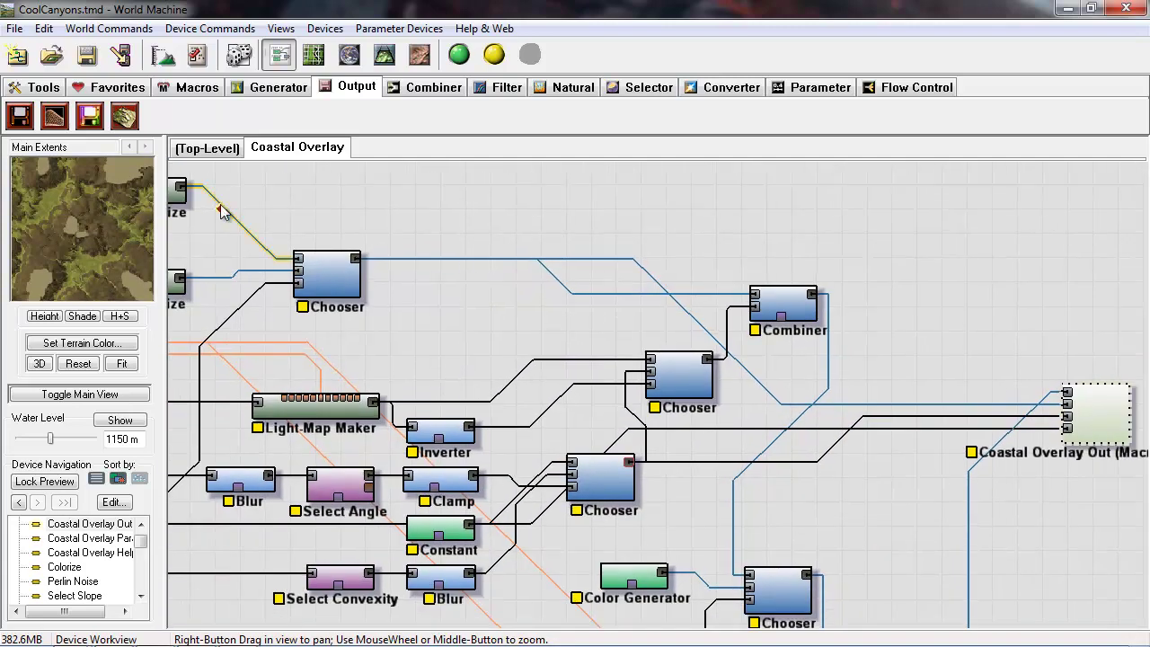
{"action": "left_click", "coordinate": [208, 148]}
{"action": "right_click_drag", "start_coordinate": [612, 327], "coordinate": [402, 376]}
{"action": "scroll", "coordinate": [612, 412], "scroll_direction": "up", "scroll_amount": 3}
{"action": "right_click_drag", "start_coordinate": [481, 358], "coordinate": [562, 396]}
{"action": "left_click", "coordinate": [555, 335]}
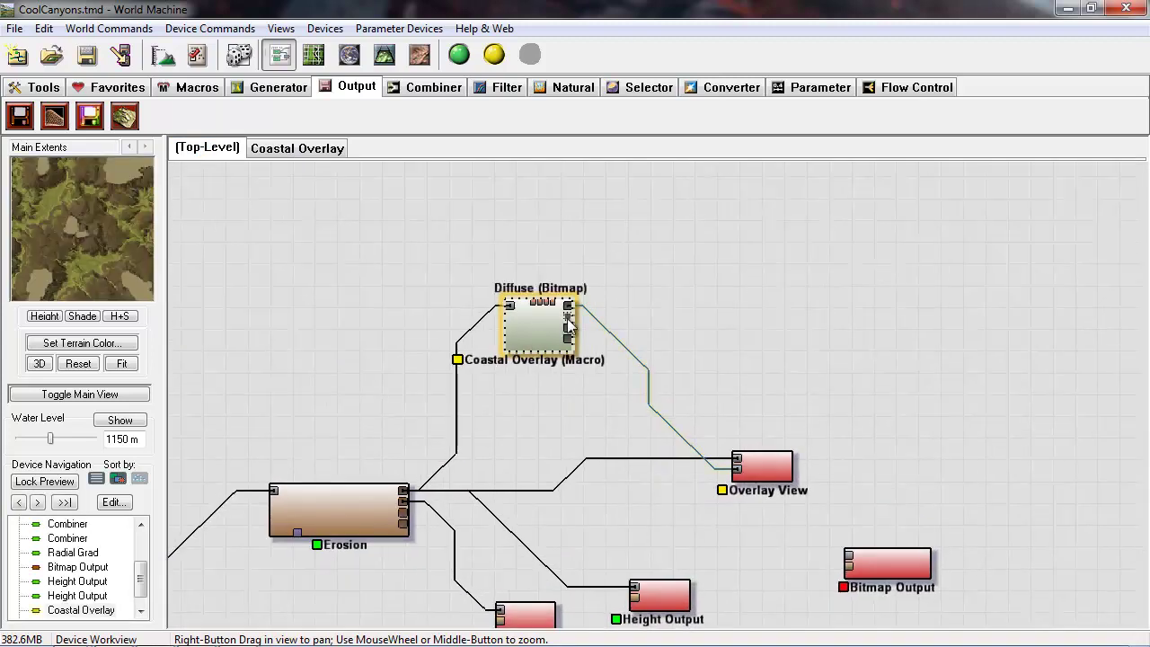
{"action": "left_click_drag", "start_coordinate": [900, 568], "coordinate": [712, 287]}
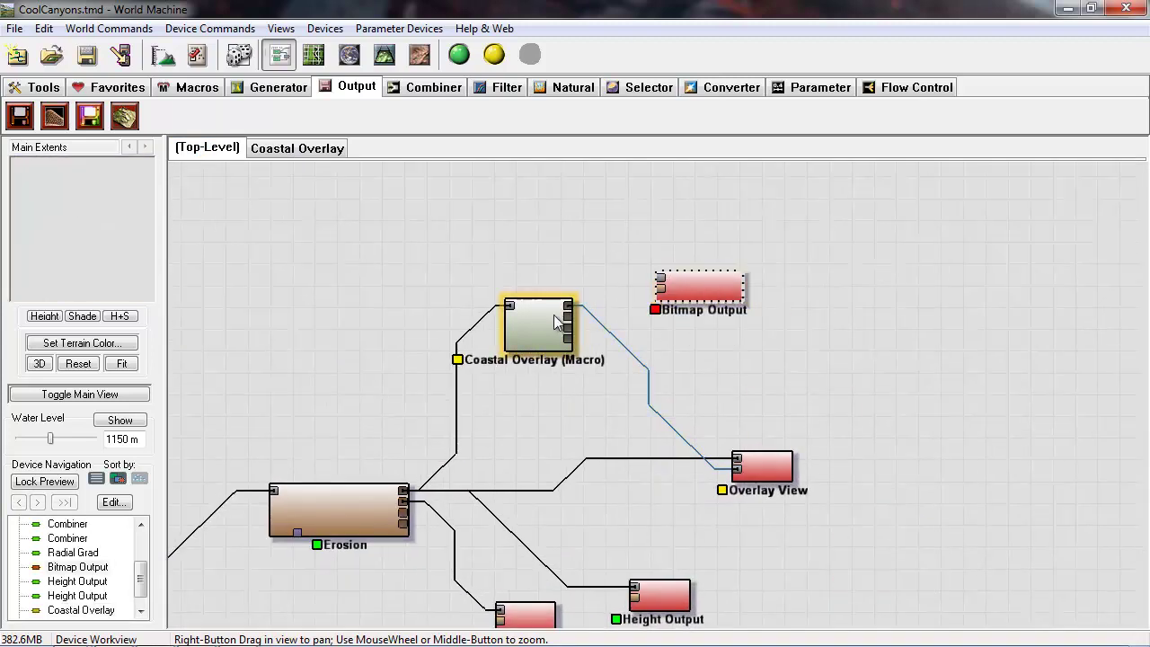
{"action": "left_click_drag", "start_coordinate": [535, 314], "coordinate": [534, 293]}
{"action": "left_click_drag", "start_coordinate": [703, 285], "coordinate": [729, 280]}
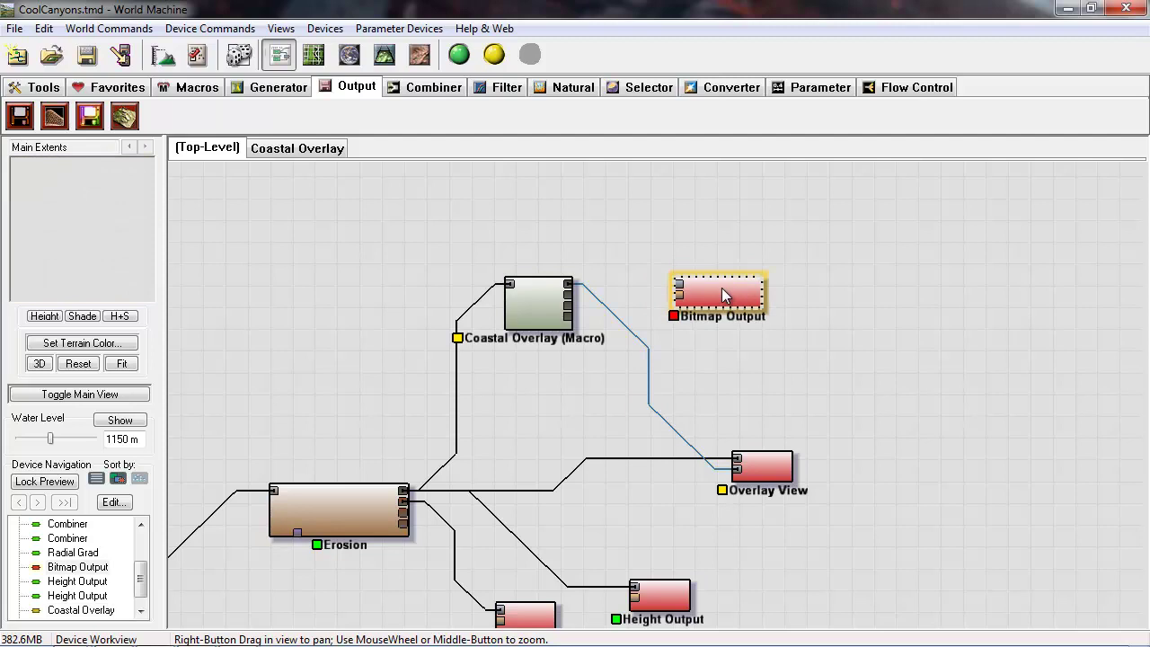
Check the Bitmap Output's file settings and connect the Coastal Overlay macro's Diffuse output to the Bitmap Output.
{"action": "double_click", "coordinate": [730, 280]}
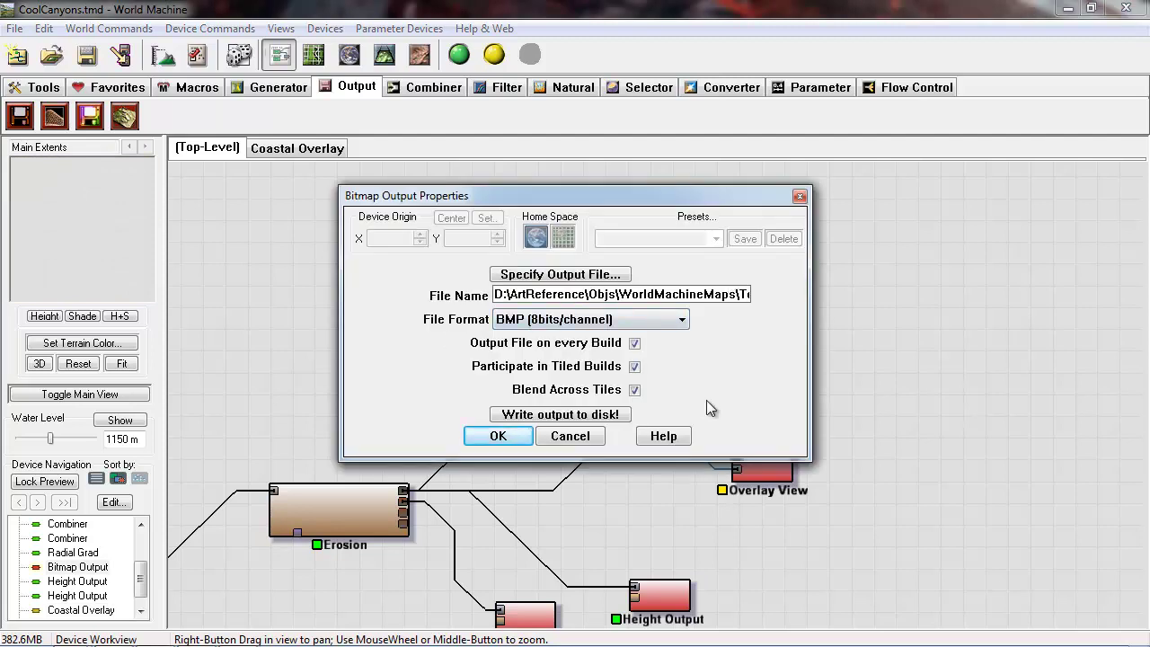
{"action": "left_click", "coordinate": [800, 196]}
{"action": "left_click", "coordinate": [568, 298]}
{"action": "left_click", "coordinate": [568, 295]}
{"action": "left_click", "coordinate": [690, 274]}
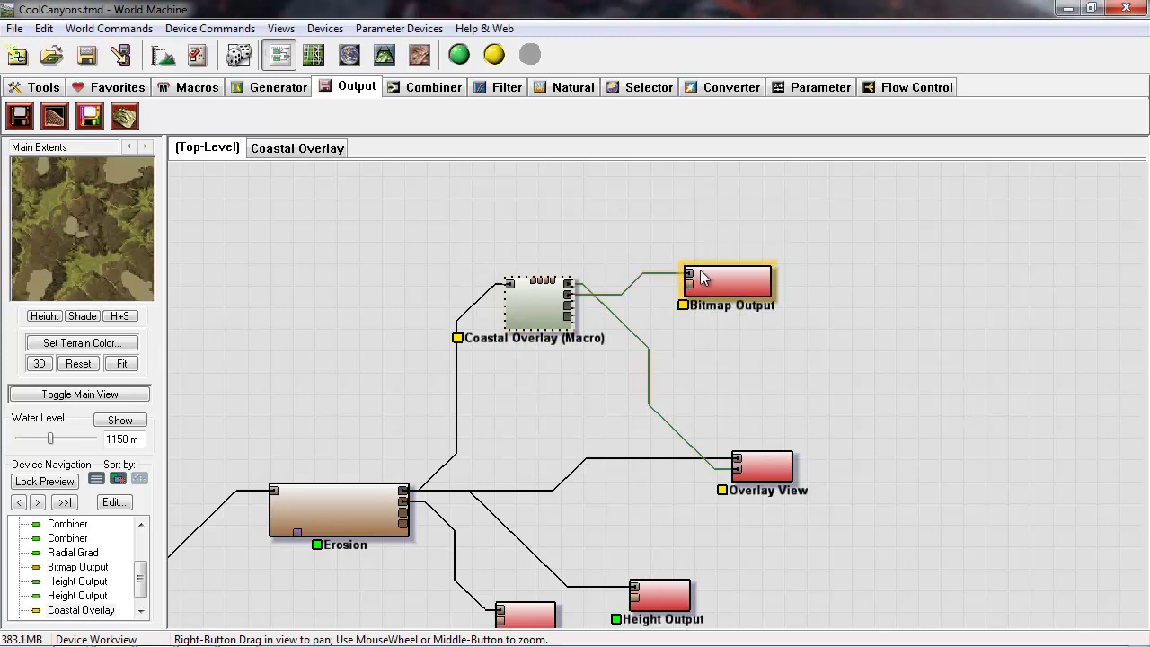
{"action": "left_click_drag", "start_coordinate": [709, 278], "coordinate": [730, 268]}
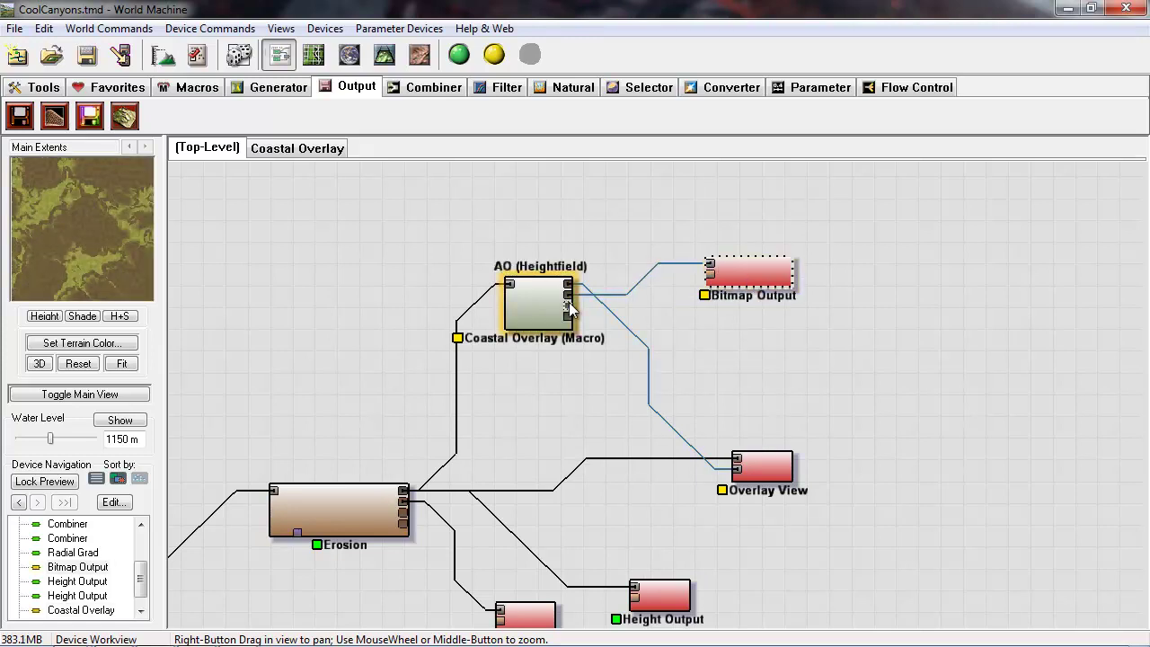
Add a Height Output device below the Bitmap Output and connect the Coastal Overlay macro's AO output to it.
{"action": "right_click_drag", "start_coordinate": [549, 360], "coordinate": [544, 282]}
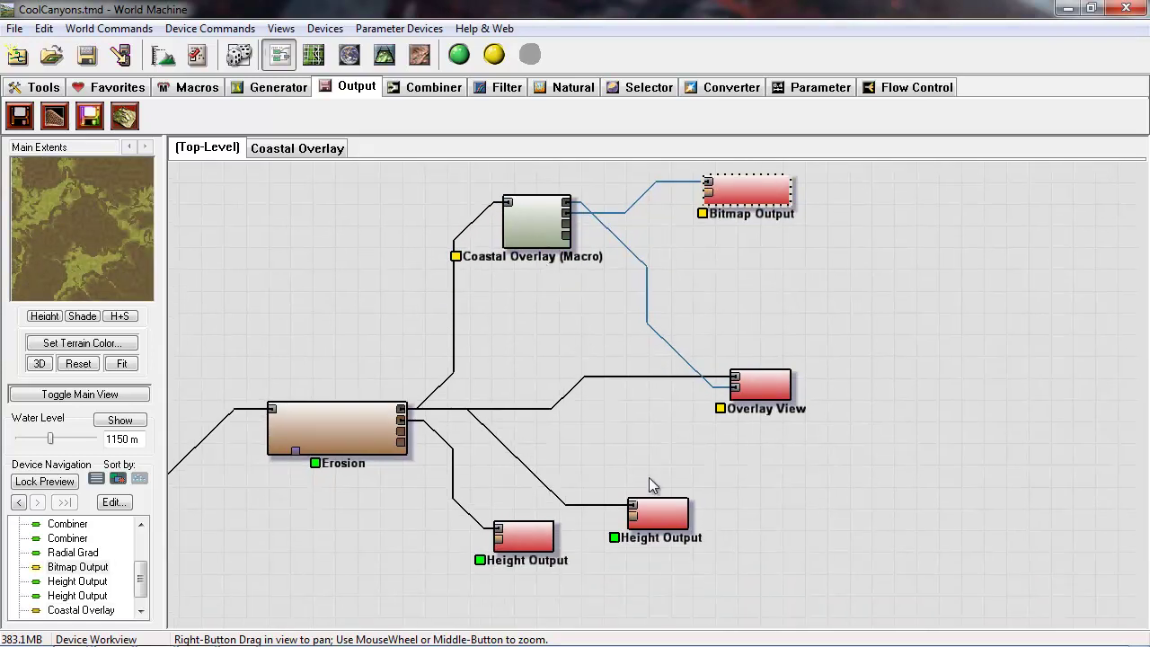
{"action": "right_click_drag", "start_coordinate": [596, 451], "coordinate": [603, 480]}
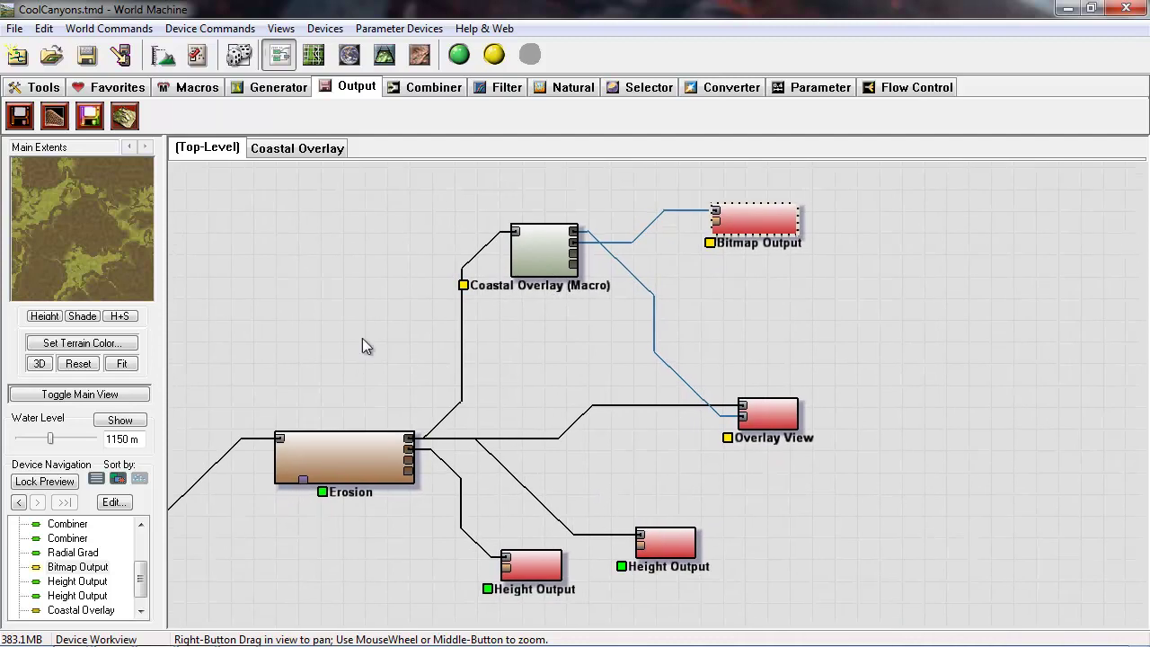
{"action": "left_click_drag", "start_coordinate": [19, 116], "coordinate": [740, 273]}
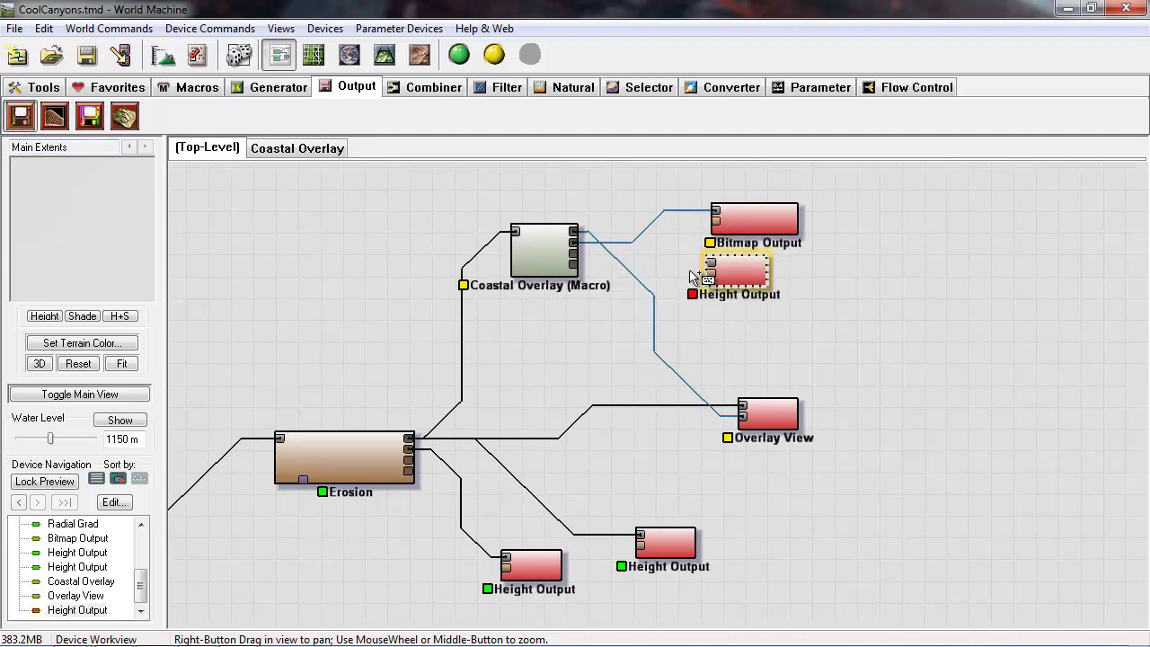
{"action": "left_click", "coordinate": [578, 260]}
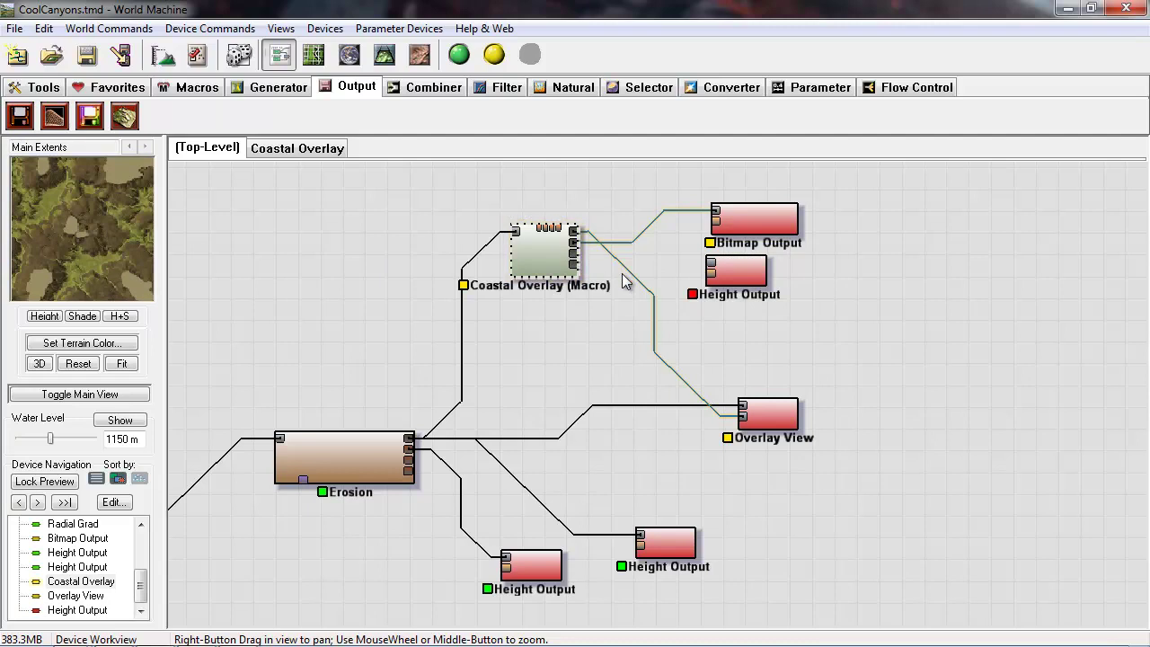
{"action": "left_click_drag", "start_coordinate": [578, 261], "coordinate": [750, 295]}
Set the AO Height Output to BMP as Textures\TestImageAoAugust.bmp, saved on every world build, and write it to disk.
{"action": "double_click", "coordinate": [749, 289]}
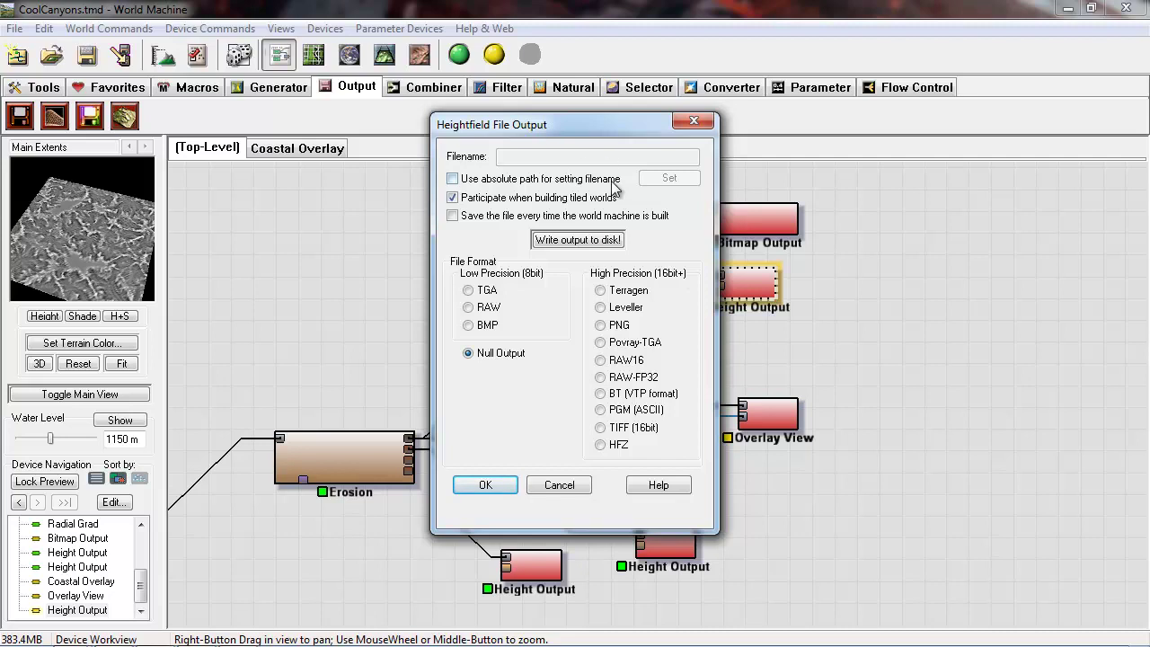
{"action": "left_click", "coordinate": [468, 325]}
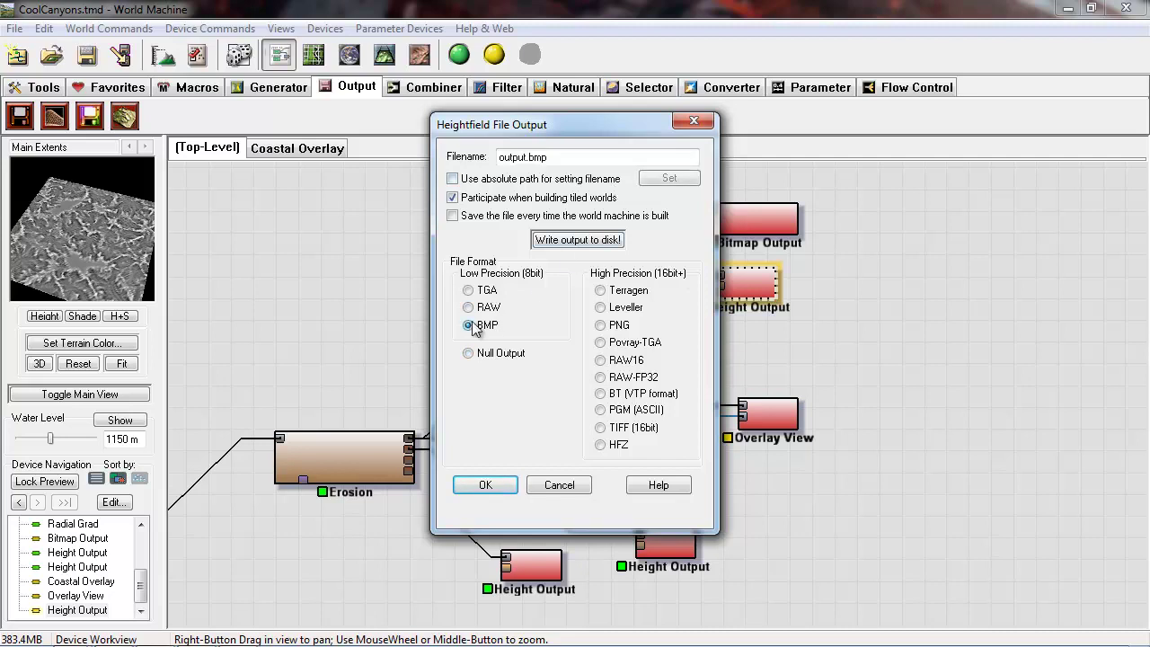
{"action": "left_click", "coordinate": [669, 178]}
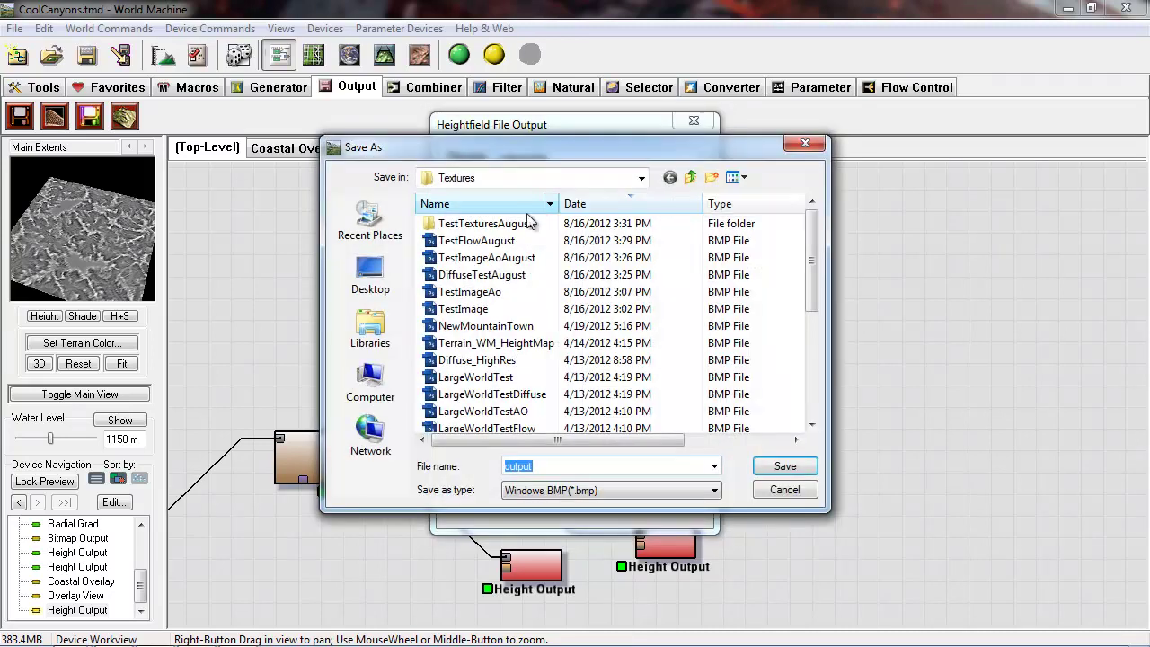
{"action": "left_click", "coordinate": [487, 258]}
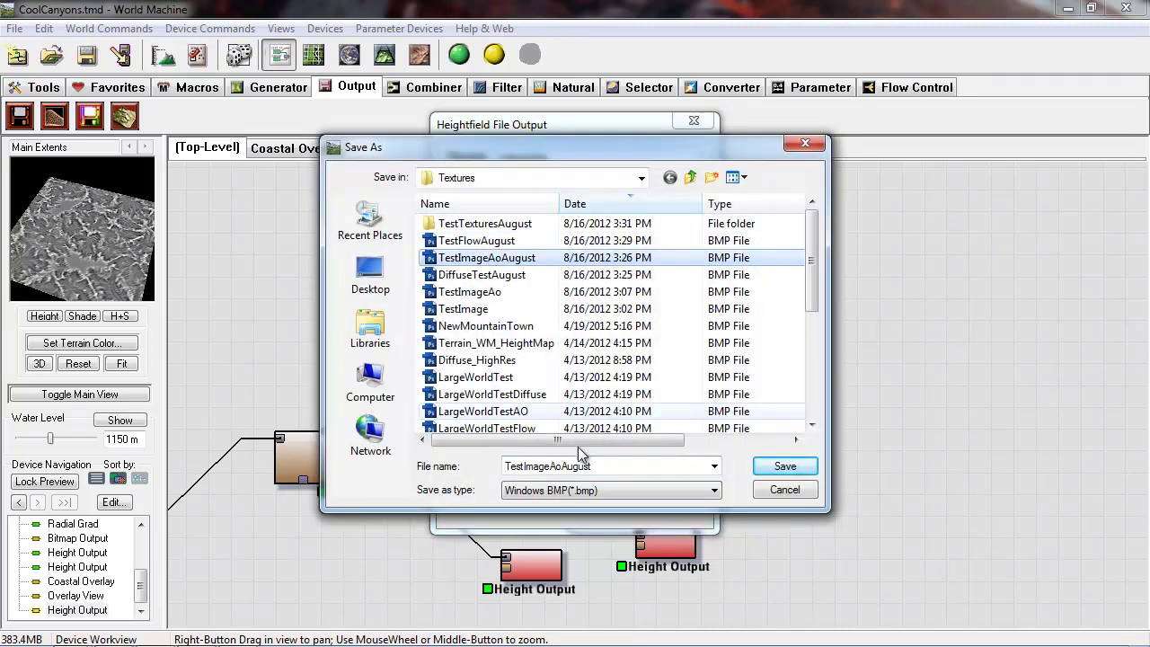
{"action": "left_click", "coordinate": [781, 468]}
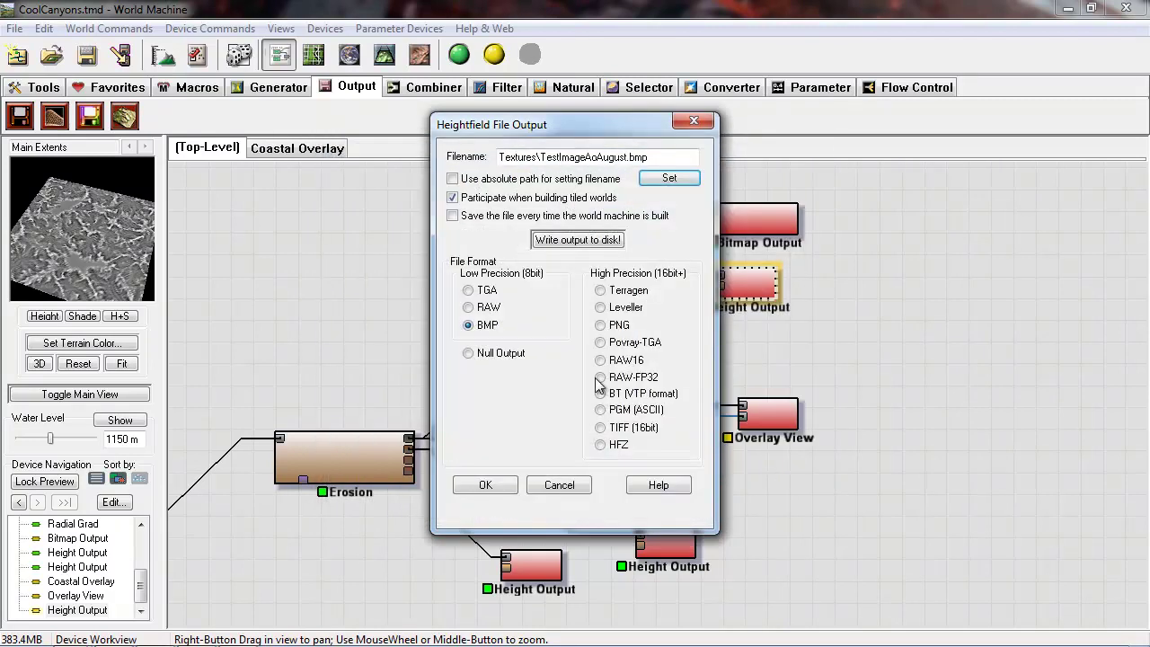
{"action": "left_click", "coordinate": [454, 216]}
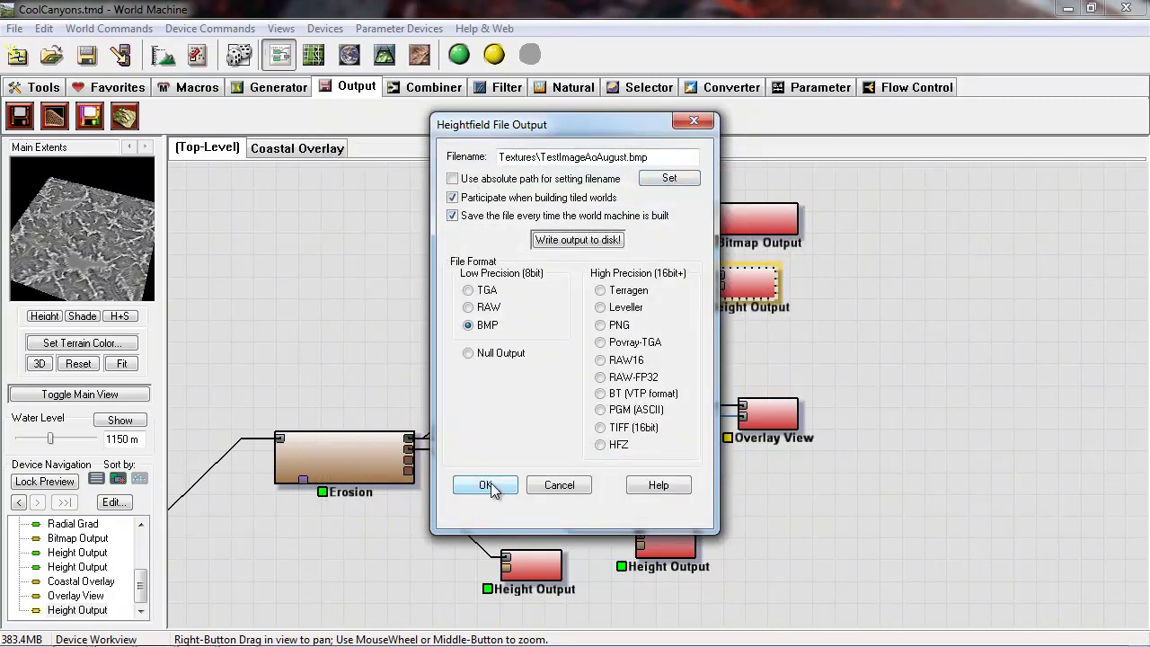
{"action": "left_click", "coordinate": [559, 241]}
{"action": "left_click", "coordinate": [629, 369]}
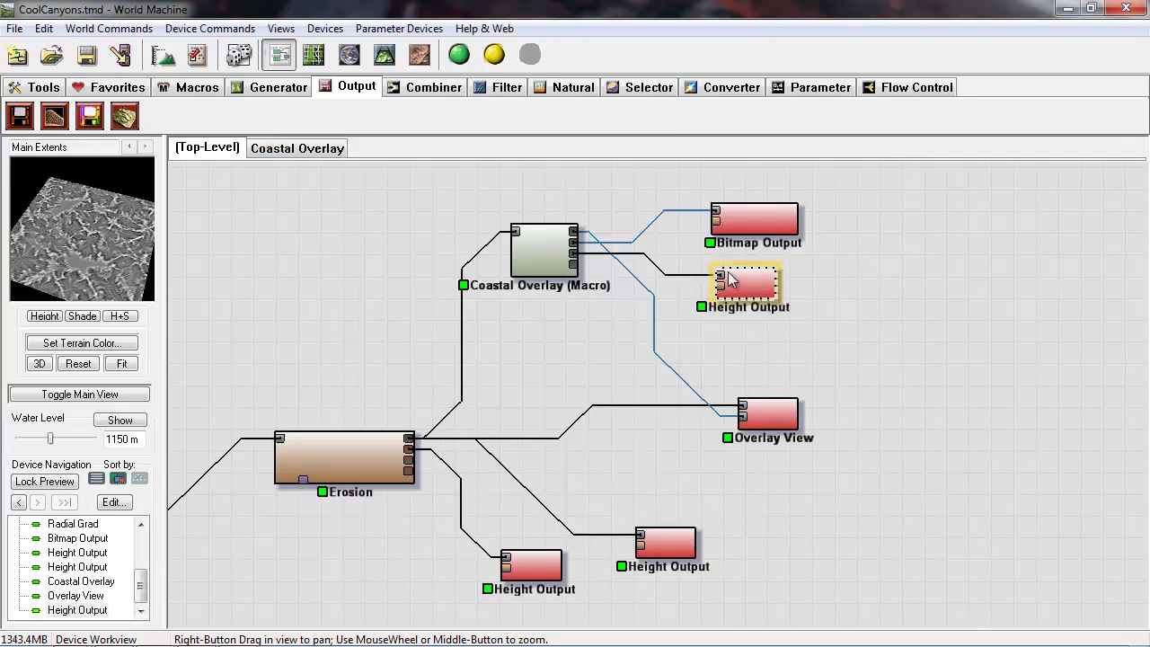
Add another Height Output device below the AO one and connect the macro's GrassMask output to it.
{"action": "left_click_drag", "start_coordinate": [759, 293], "coordinate": [759, 302]}
{"action": "left_click", "coordinate": [19, 116]}
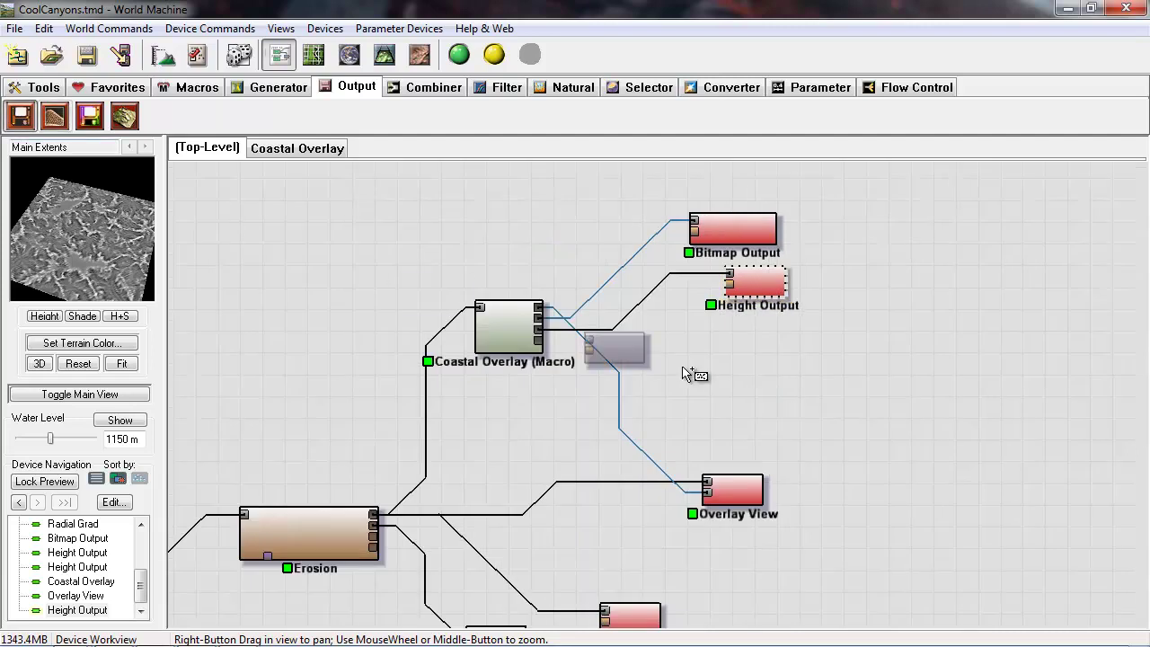
{"action": "left_click", "coordinate": [749, 364]}
{"action": "left_click", "coordinate": [538, 341]}
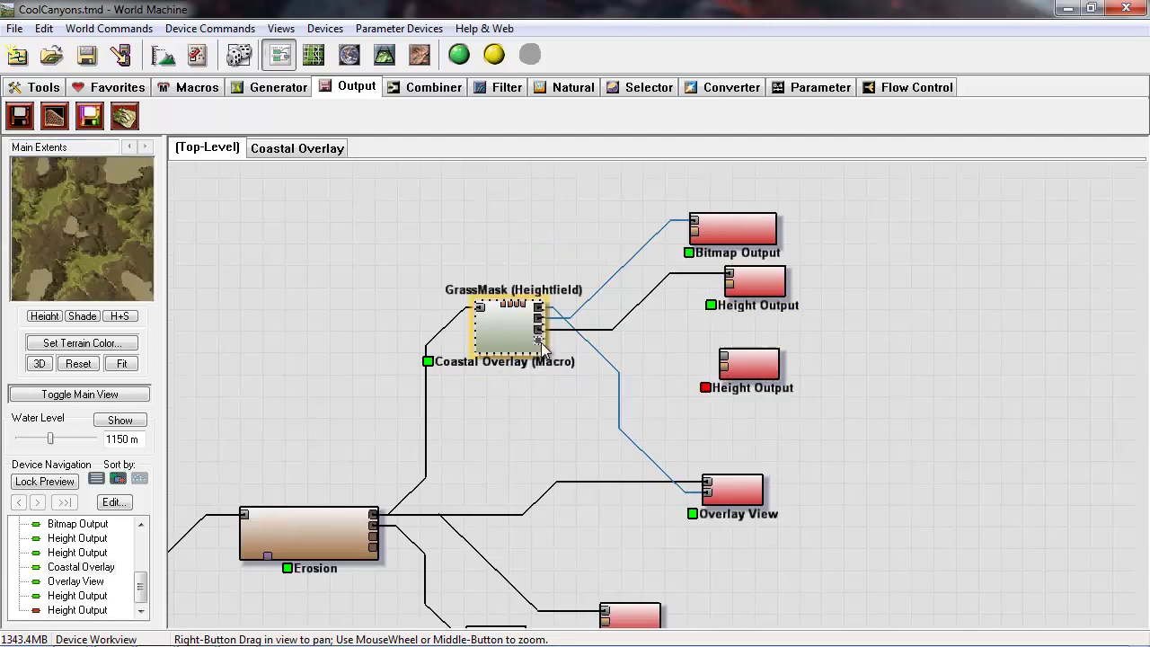
Set the GrassMask Height Output to BMP, saved on every world build, with the file name TestImageGrassMaskAugust.
{"action": "double_click", "coordinate": [730, 359]}
{"action": "left_click", "coordinate": [481, 326]}
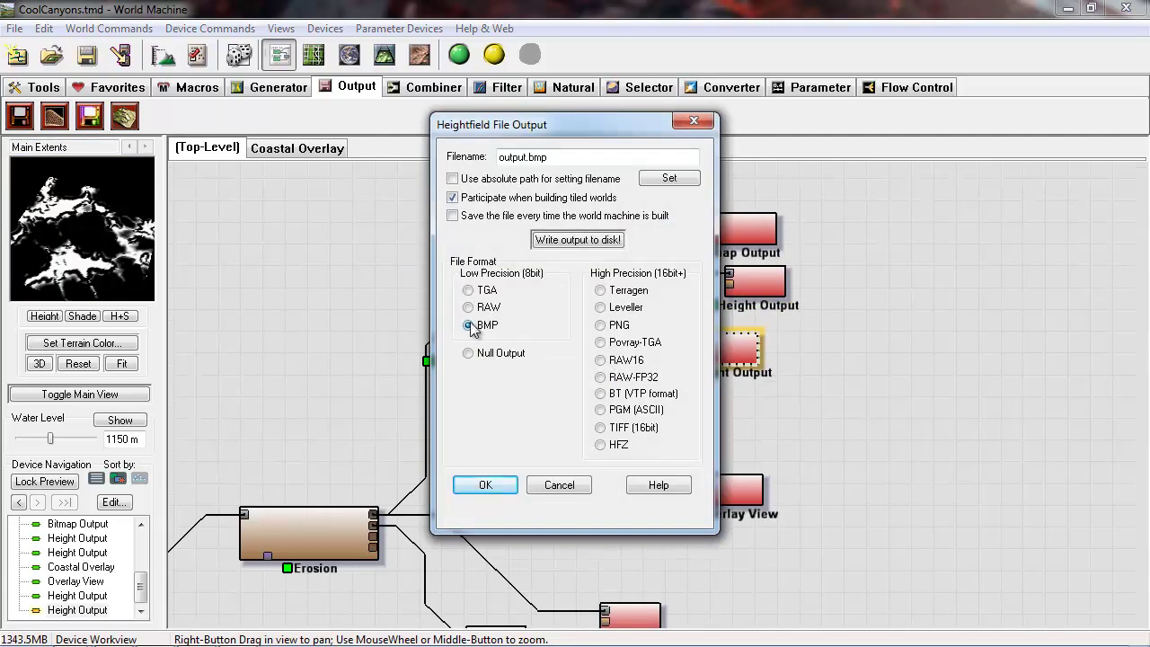
{"action": "left_click", "coordinate": [455, 217]}
{"action": "left_click", "coordinate": [669, 178]}
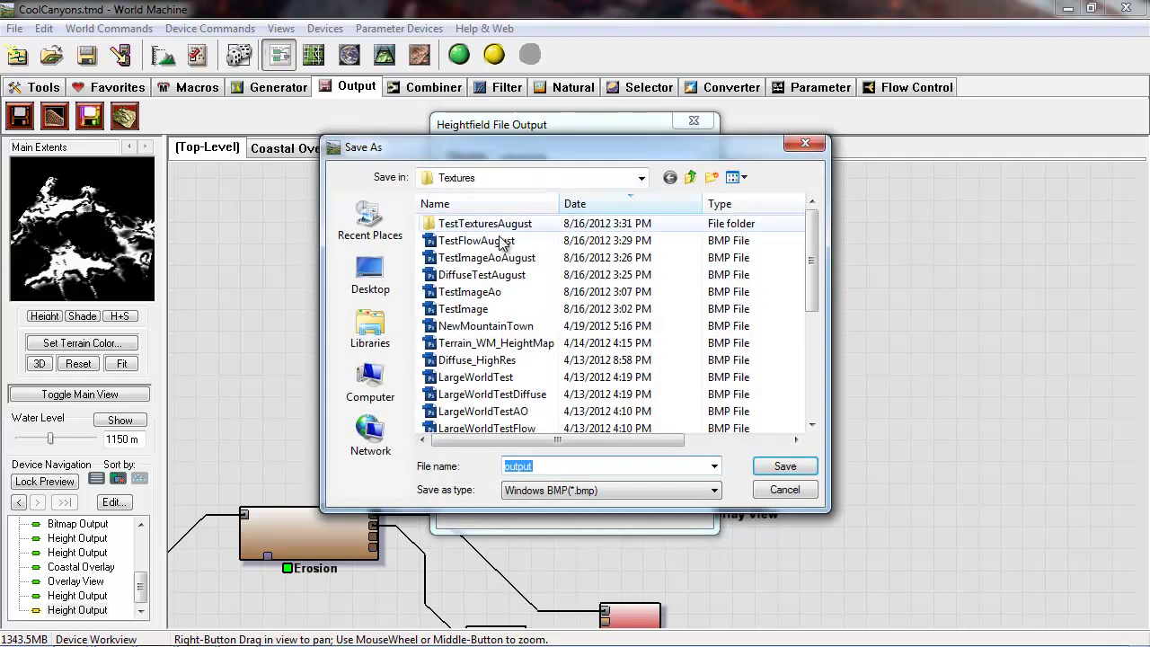
{"action": "left_click", "coordinate": [458, 259]}
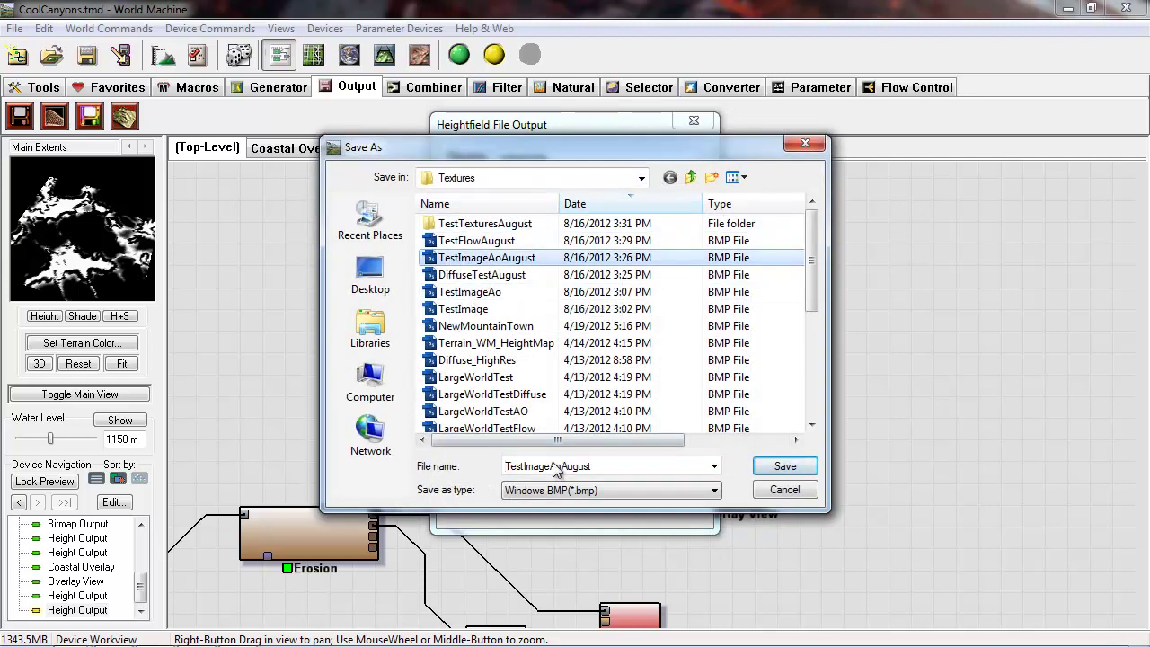
Nudge the two Height Output devices fed by the Erosion device.
{"action": "right_click_drag", "start_coordinate": [620, 430], "coordinate": [698, 341]}
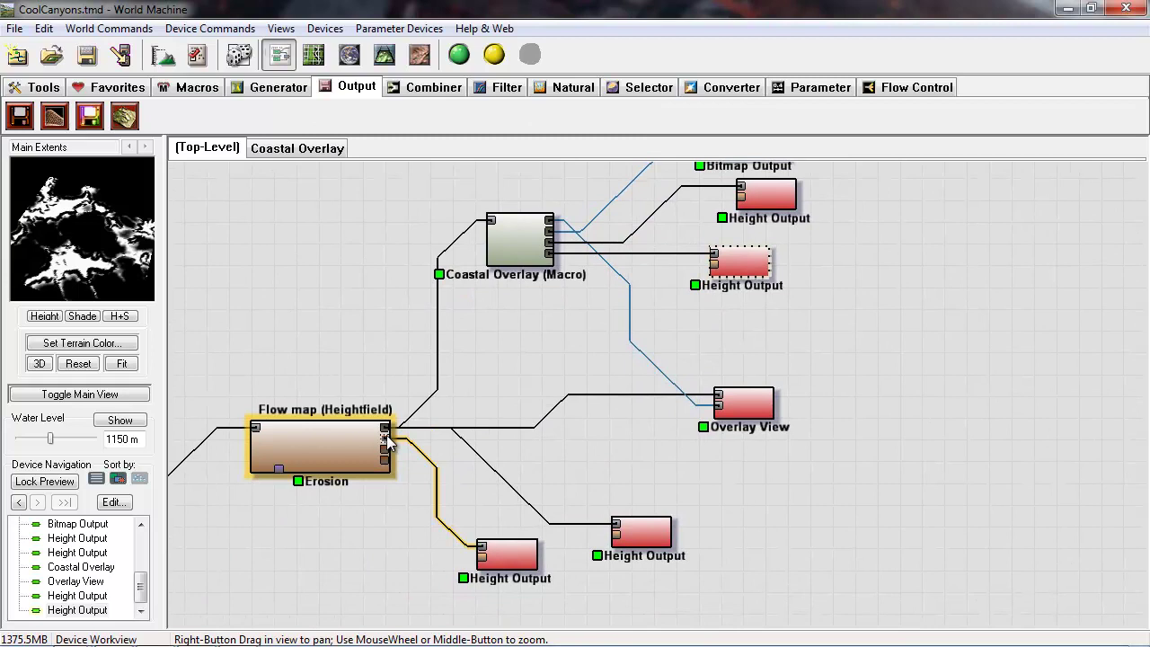
{"action": "left_click_drag", "start_coordinate": [535, 577], "coordinate": [505, 582]}
{"action": "left_click_drag", "start_coordinate": [650, 548], "coordinate": [644, 517]}
Select the Overlay View device and examine the textured terrain in the 3D view.
{"action": "right_click_drag", "start_coordinate": [599, 430], "coordinate": [591, 492]}
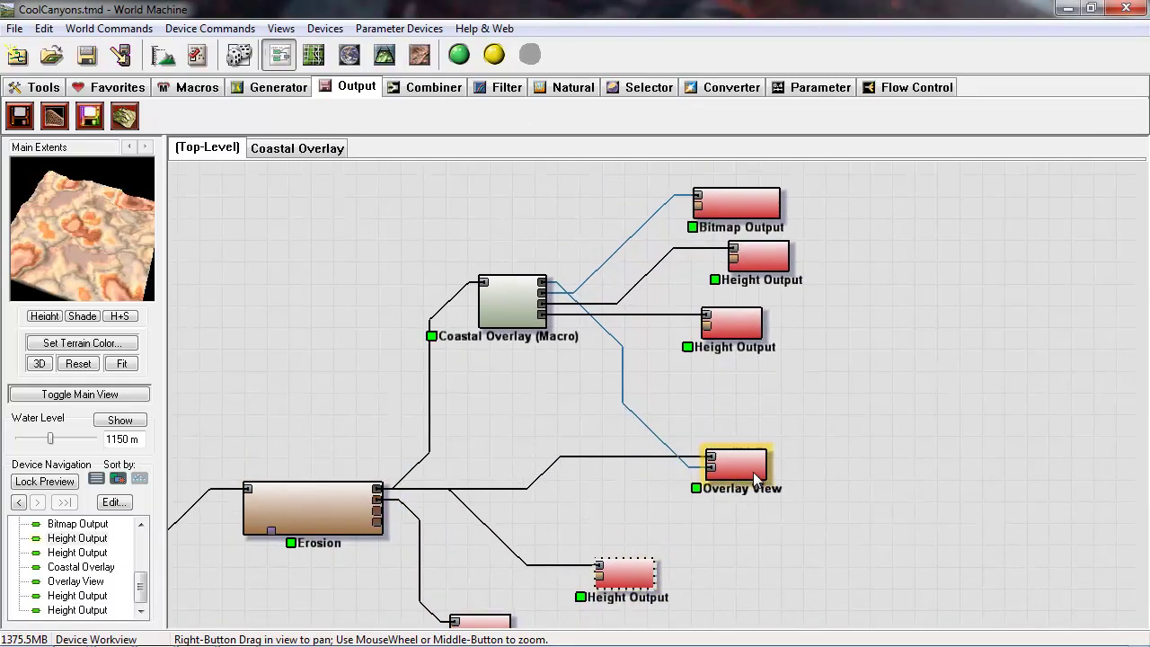
{"action": "left_click_drag", "start_coordinate": [757, 475], "coordinate": [779, 483]}
{"action": "left_click", "coordinate": [384, 56]}
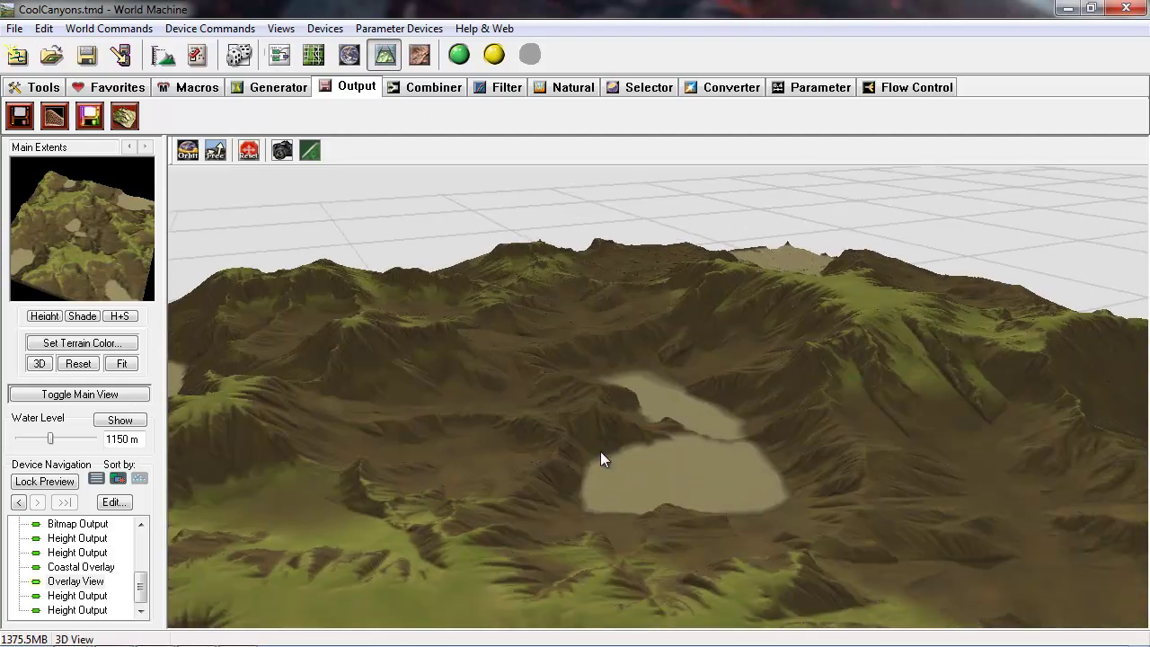
{"action": "right_click_drag", "start_coordinate": [600, 452], "coordinate": [593, 422]}
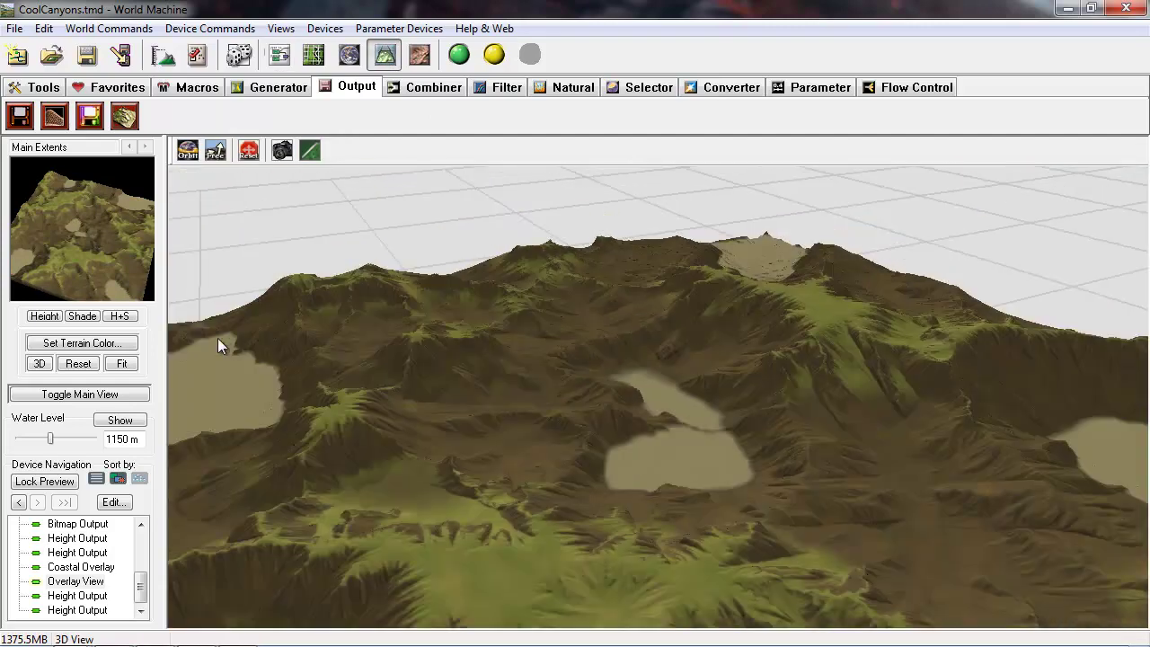
Switch to Photoshop and blend the AO layer over DiffuseTestAugust.bmp in Multiply mode at 54% opacity.
{"action": "left_click", "coordinate": [15, 29]}
{"action": "left_click", "coordinate": [51, 129]}
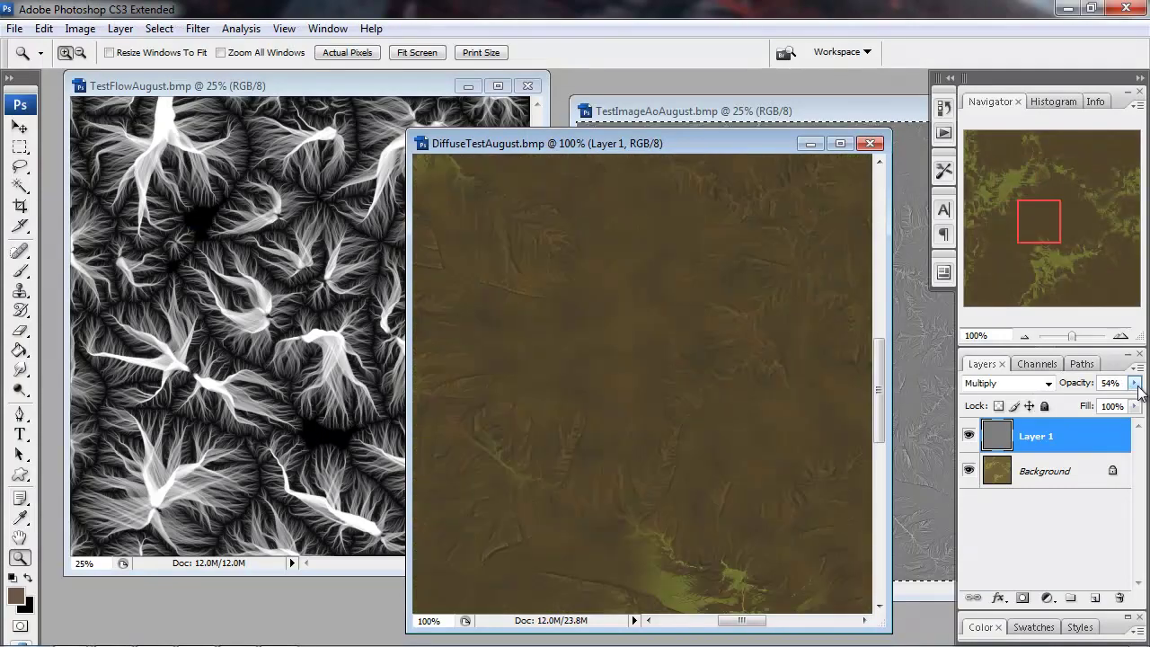
{"action": "left_click", "coordinate": [1137, 386]}
{"action": "left_click", "coordinate": [660, 411], "text": "alt"}
{"action": "left_click", "coordinate": [659, 411], "text": "alt"}
Copy the whole TestFlowAugust.bmp image and paste it into DiffuseTestAugust.bmp as a new layer.
{"action": "left_click_drag", "start_coordinate": [318, 87], "coordinate": [300, 97]}
{"action": "key", "text": "ctrl+a"}
{"action": "key", "text": "ctrl+c"}
{"action": "left_click_drag", "start_coordinate": [589, 146], "coordinate": [480, 118]}
{"action": "key", "text": "ctrl+v"}
Invert the colors of the pasted flow map layer.
{"action": "left_click", "coordinate": [1048, 384]}
{"action": "left_click", "coordinate": [596, 121]}
{"action": "left_click", "coordinate": [80, 28]}
{"action": "mouse_move", "coordinate": [90, 75]}
{"action": "left_click", "coordinate": [243, 397]}
Change the flow map layer's blending mode and lower its opacity so it darkens the diffuse texture subtly.
{"action": "left_click", "coordinate": [1039, 383]}
{"action": "left_click", "coordinate": [1025, 66]}
{"action": "left_click", "coordinate": [1134, 383]}
{"action": "left_click", "coordinate": [1080, 401]}
{"action": "left_click", "coordinate": [390, 383]}
{"action": "left_click", "coordinate": [390, 383]}
{"action": "left_click", "coordinate": [539, 316]}
{"action": "left_click", "coordinate": [539, 316], "text": "alt"}
{"action": "left_click", "coordinate": [539, 316], "text": "alt"}
{"action": "left_click", "coordinate": [539, 315], "text": "alt"}
Open TestImageGrassMaskAugust.bmp and paste it into DiffuseTestAugust.bmp as the topmost layer.
{"action": "left_click", "coordinate": [15, 28]}
{"action": "left_click", "coordinate": [32, 65]}
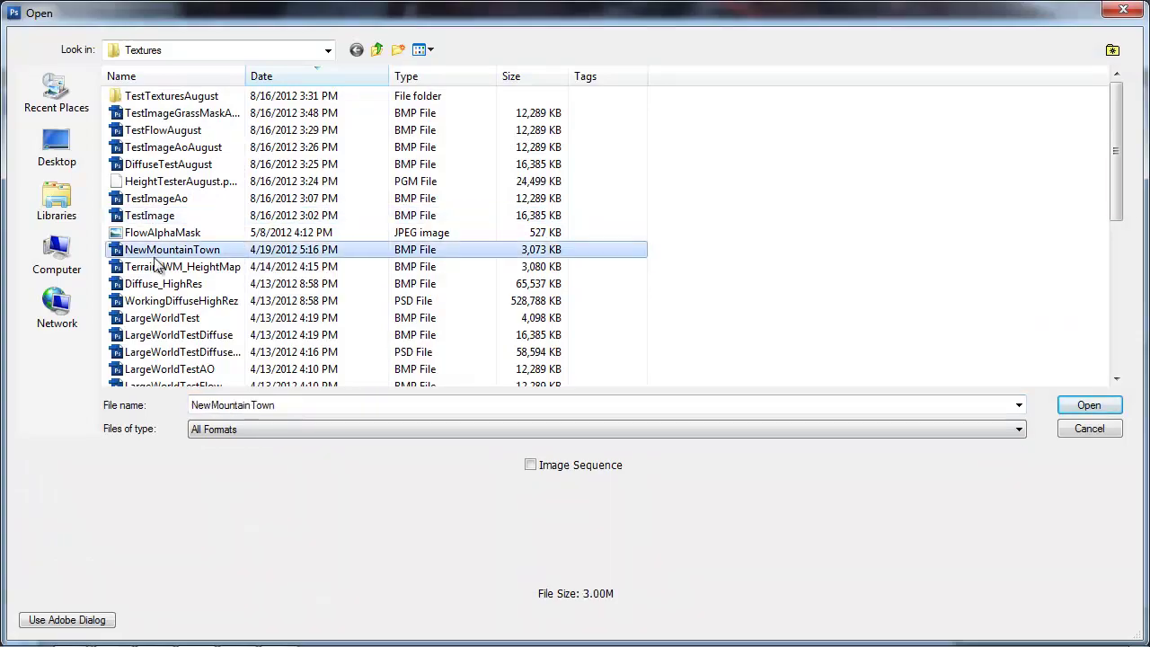
{"action": "left_click", "coordinate": [154, 215]}
{"action": "left_click", "coordinate": [149, 146]}
{"action": "left_click", "coordinate": [180, 112]}
{"action": "left_click", "coordinate": [1089, 405]}
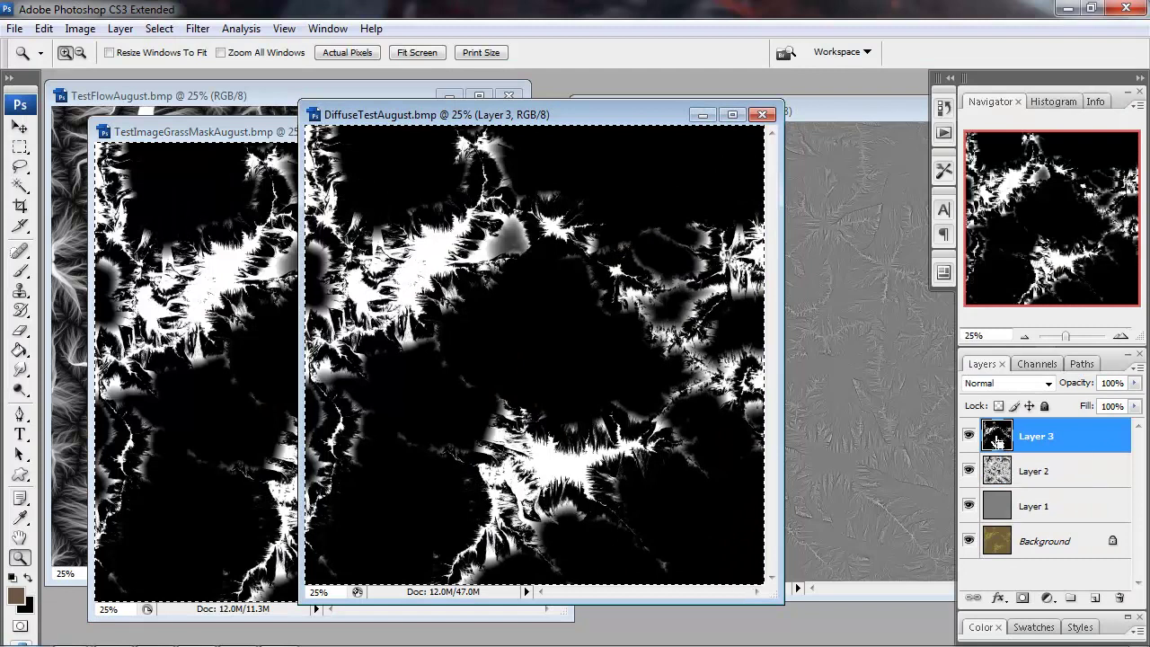
{"action": "left_click", "coordinate": [1046, 598]}
{"action": "left_click", "coordinate": [664, 109]}
{"action": "right_click", "coordinate": [1047, 441]}
{"action": "left_click_drag", "start_coordinate": [1047, 442], "coordinate": [1020, 597]}
{"action": "left_click", "coordinate": [1022, 598]}
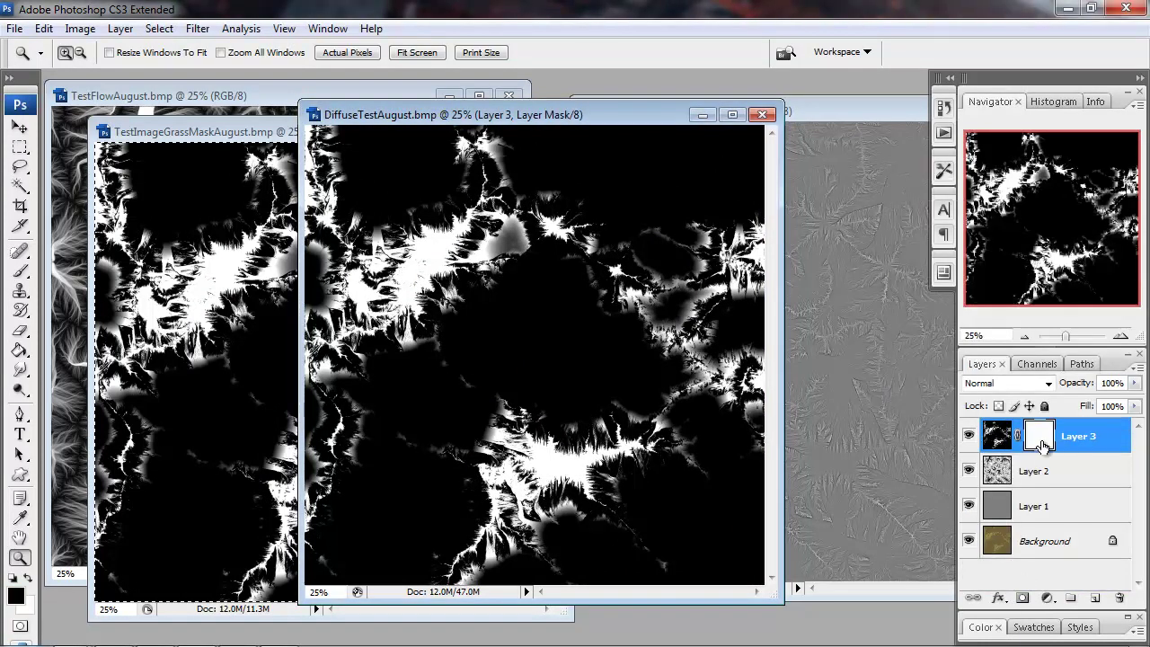
{"action": "left_click", "coordinate": [946, 109]}
{"action": "left_click", "coordinate": [814, 331]}
Select the whole canvas and paste the grass mask into a new alpha channel.
{"action": "key", "text": "ctrl+a"}
{"action": "left_click", "coordinate": [1033, 364]}
{"action": "left_click", "coordinate": [1027, 382]}
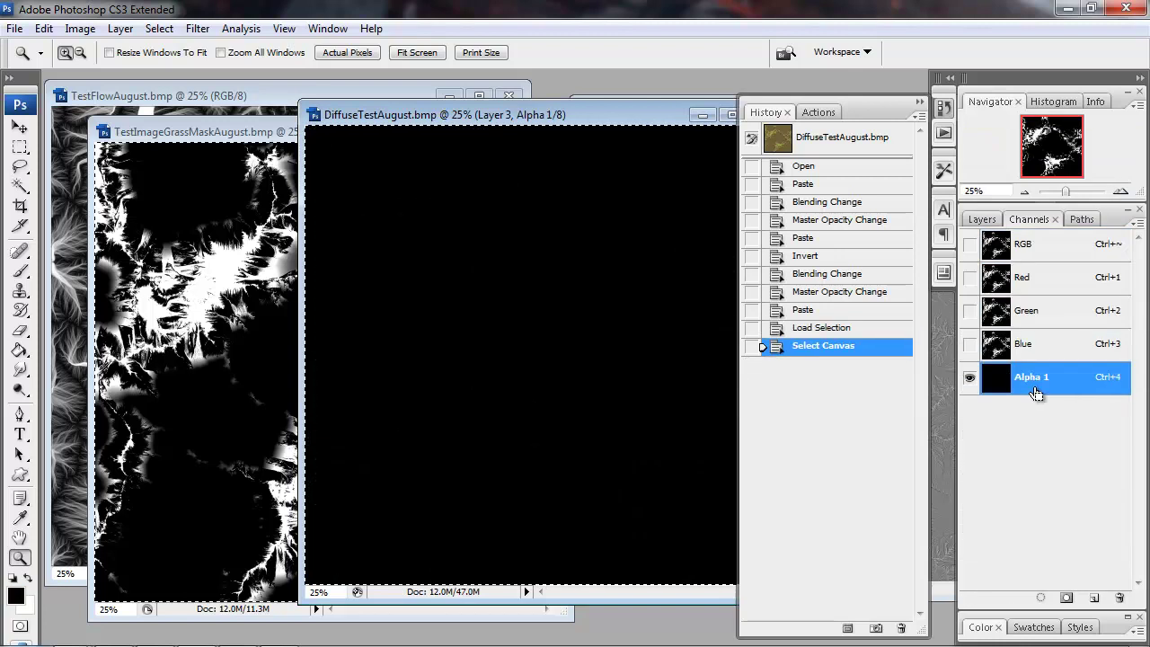
{"action": "key", "text": "ctrl+v"}
Load the Alpha 1 channel as a selection and make the Background layer active with Layer 3 hidden.
{"action": "left_click", "coordinate": [995, 377], "text": "ctrl"}
{"action": "left_click", "coordinate": [995, 222]}
{"action": "left_click", "coordinate": [1034, 395]}
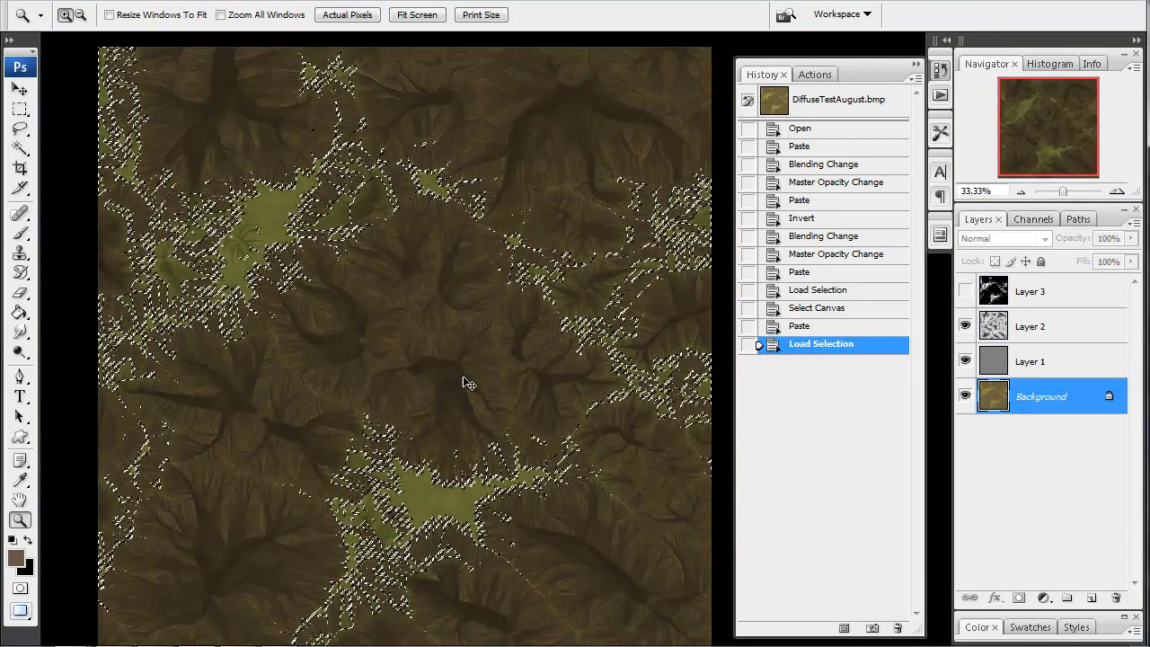
Recolor the selected grass areas to a yellower, browner tone with Hue/Saturation and clear the selection.
{"action": "key", "text": "f"}
{"action": "left_click", "coordinate": [80, 28]}
{"action": "mouse_move", "coordinate": [84, 75]}
{"action": "left_click", "coordinate": [225, 222]}
{"action": "left_click_drag", "start_coordinate": [176, 357], "coordinate": [143, 364]}
{"action": "left_click", "coordinate": [357, 308]}
{"action": "key", "text": "z"}
{"action": "key", "text": "ctrl+d"}
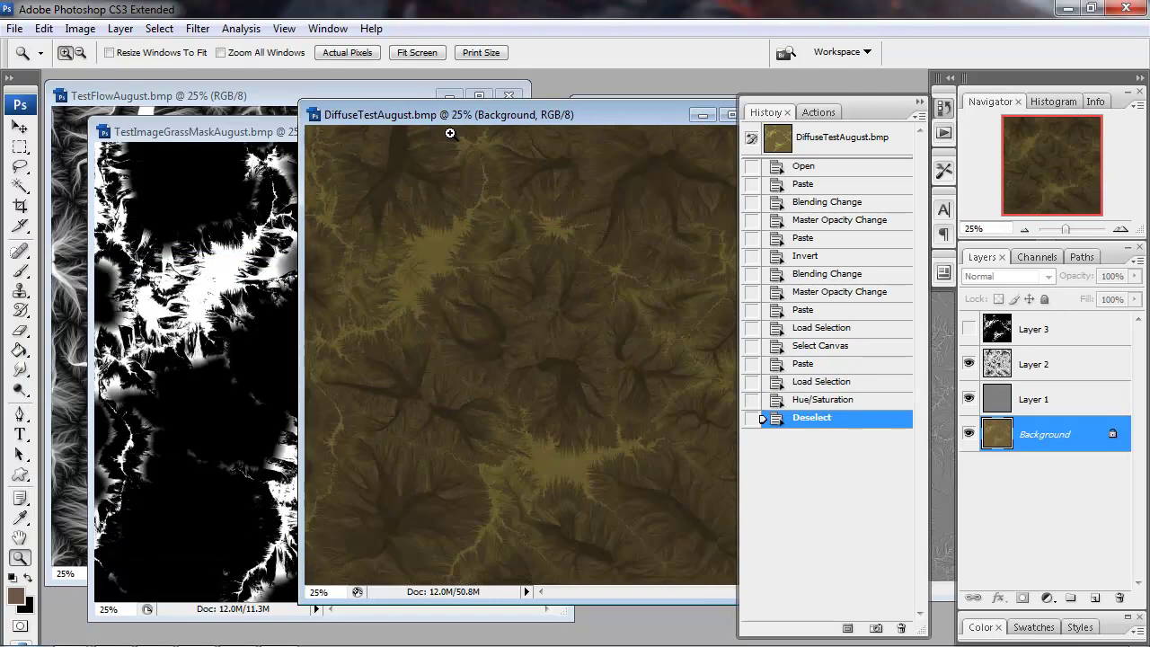
{"action": "key", "text": "ctrl+minus"}
Rotate the canvas 90° clockwise and save it as the BMP file DiffuseFinalCoastal in the TestTexturesAugust folder.
{"action": "left_click", "coordinate": [80, 29]}
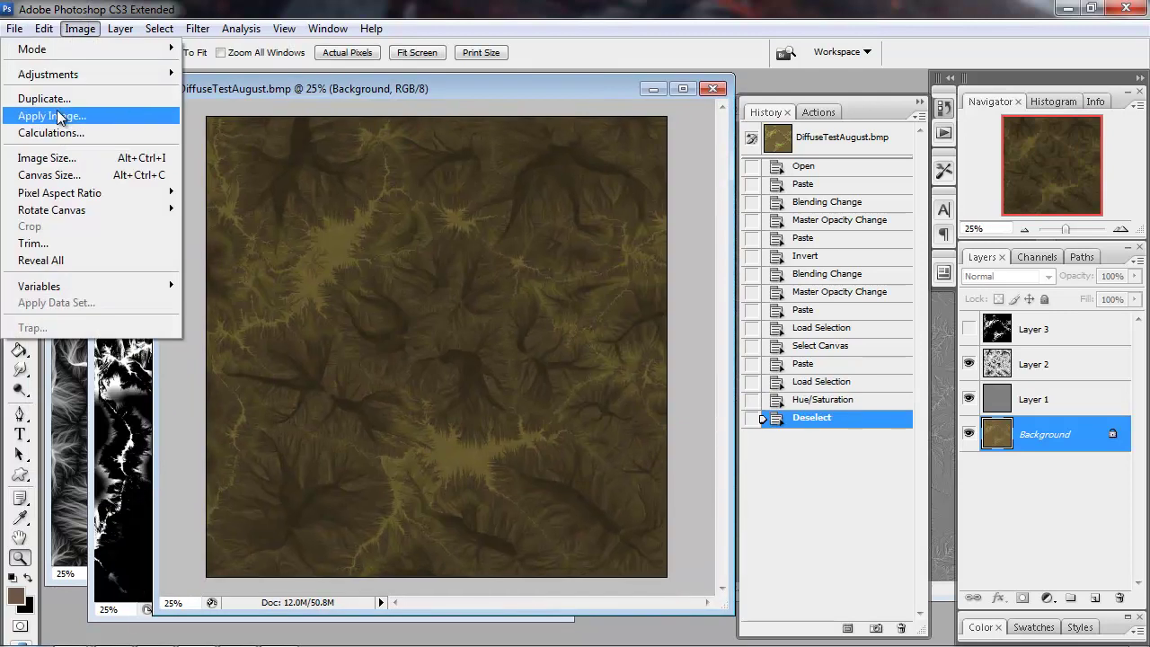
{"action": "left_click", "coordinate": [216, 227]}
{"action": "left_click", "coordinate": [14, 28]}
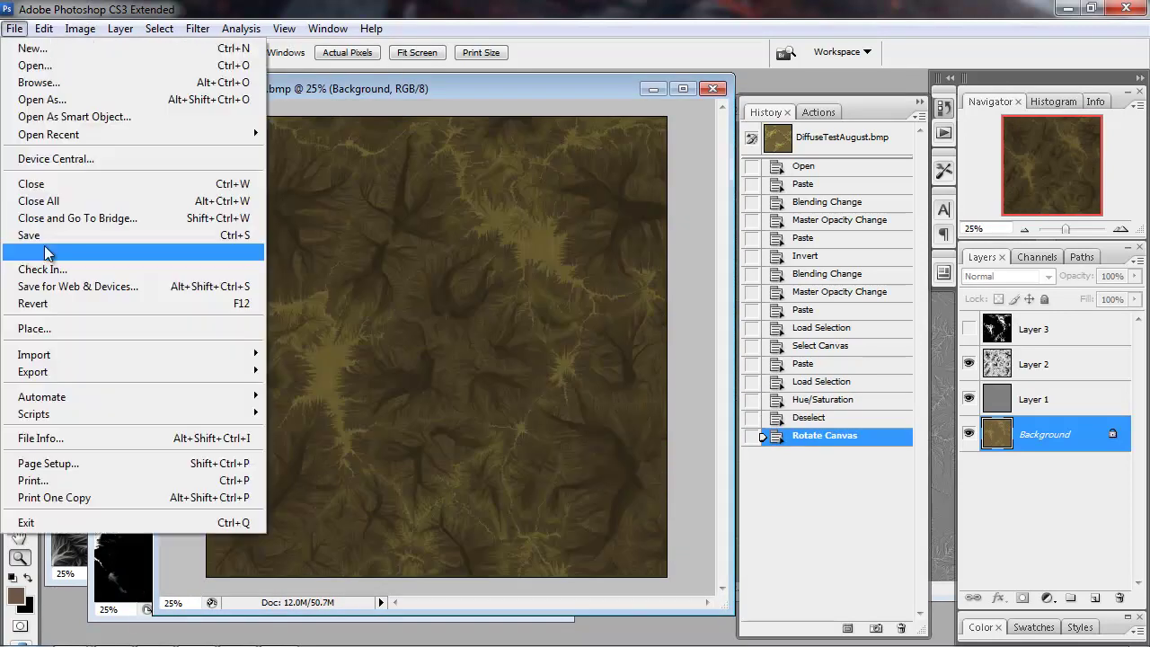
{"action": "left_click", "coordinate": [45, 254]}
{"action": "left_click", "coordinate": [439, 398]}
{"action": "left_click", "coordinate": [439, 427]}
{"action": "double_click", "coordinate": [288, 91]}
{"action": "left_click", "coordinate": [290, 117]}
{"action": "left_click", "coordinate": [412, 376]}
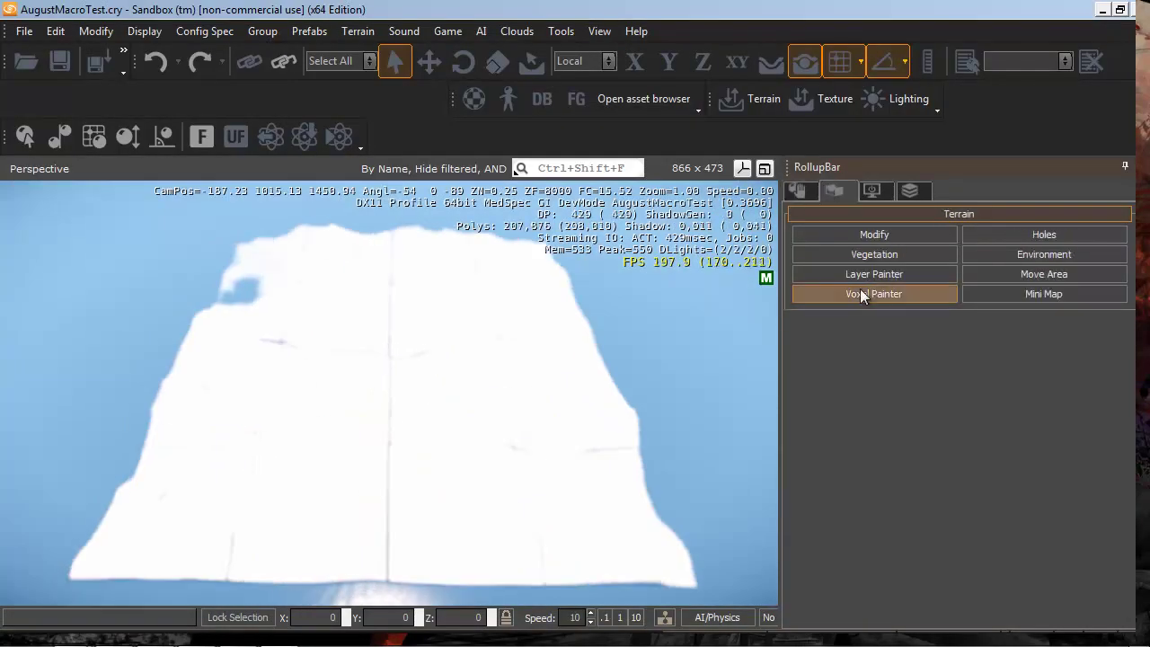
Switch to Sandbox and set the terrain texture tiles' resolution to 1024 x 1024 through the Layer Painter.
{"action": "left_click", "coordinate": [864, 293]}
{"action": "scroll", "coordinate": [1130, 581], "scroll_direction": "down", "scroll_amount": 5}
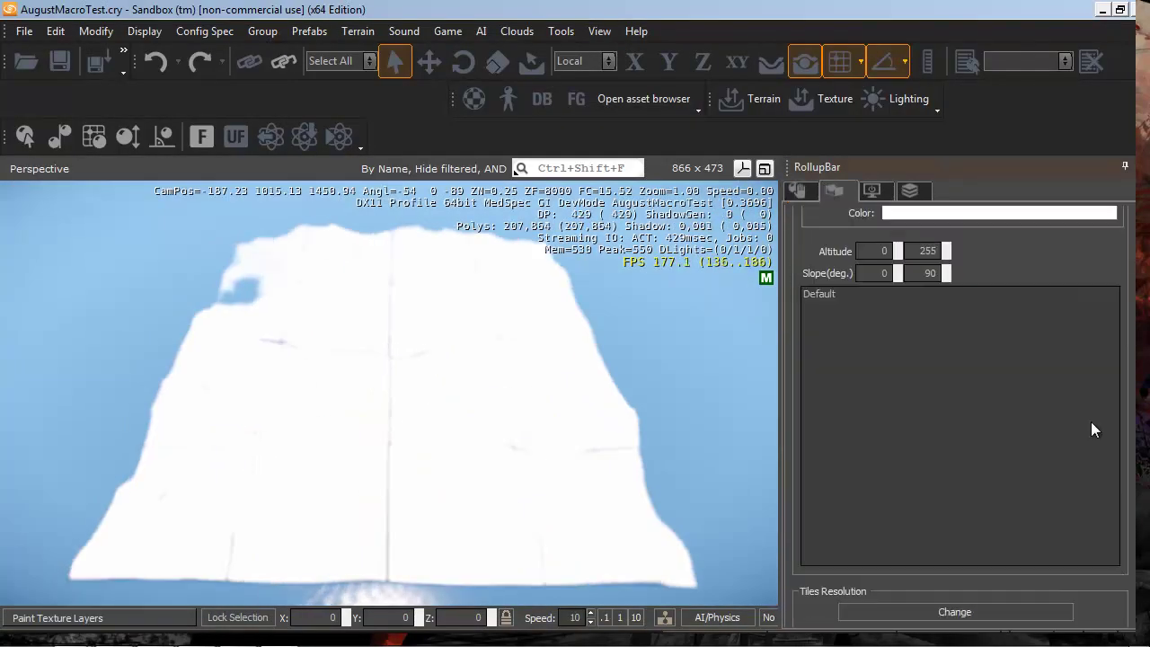
{"action": "scroll", "coordinate": [1131, 581], "scroll_direction": "down", "scroll_amount": 2}
{"action": "left_click", "coordinate": [954, 558]}
{"action": "left_click", "coordinate": [314, 494]}
{"action": "left_click", "coordinate": [668, 312]}
{"action": "left_click", "coordinate": [620, 352]}
{"action": "left_click", "coordinate": [571, 359]}
{"action": "left_click", "coordinate": [524, 467]}
{"action": "left_click", "coordinate": [668, 312]}
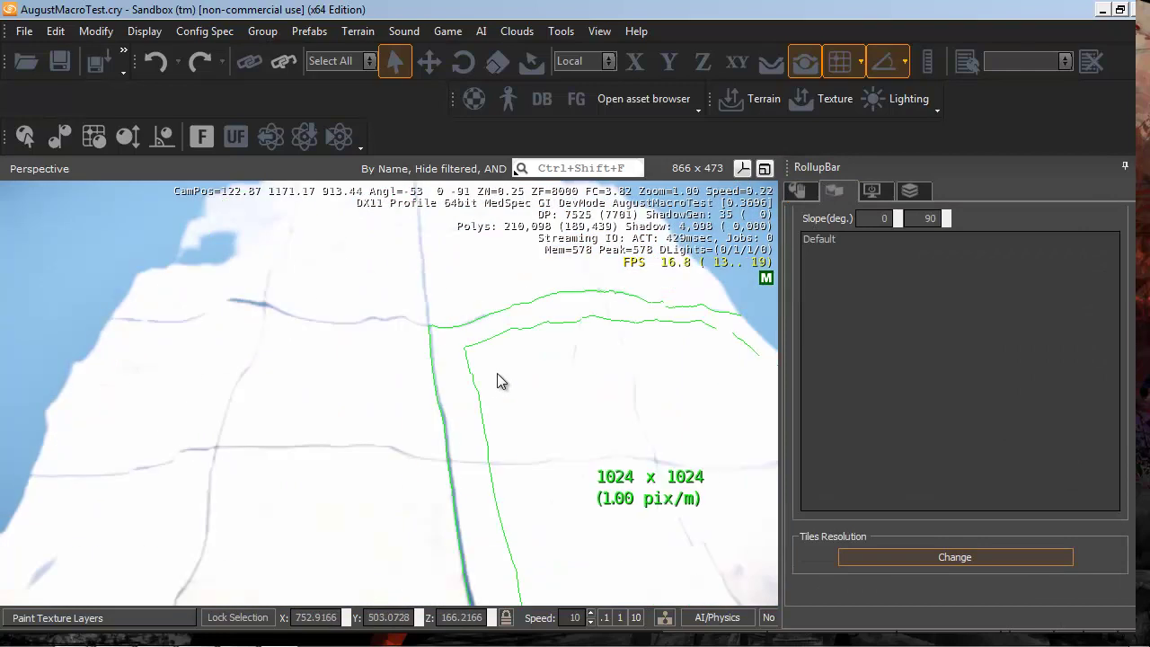
Import DiffuseFinalCoastal from the TestTexturesAugust folder as the terrain texture.
{"action": "left_click", "coordinate": [357, 30]}
{"action": "left_click", "coordinate": [385, 147]}
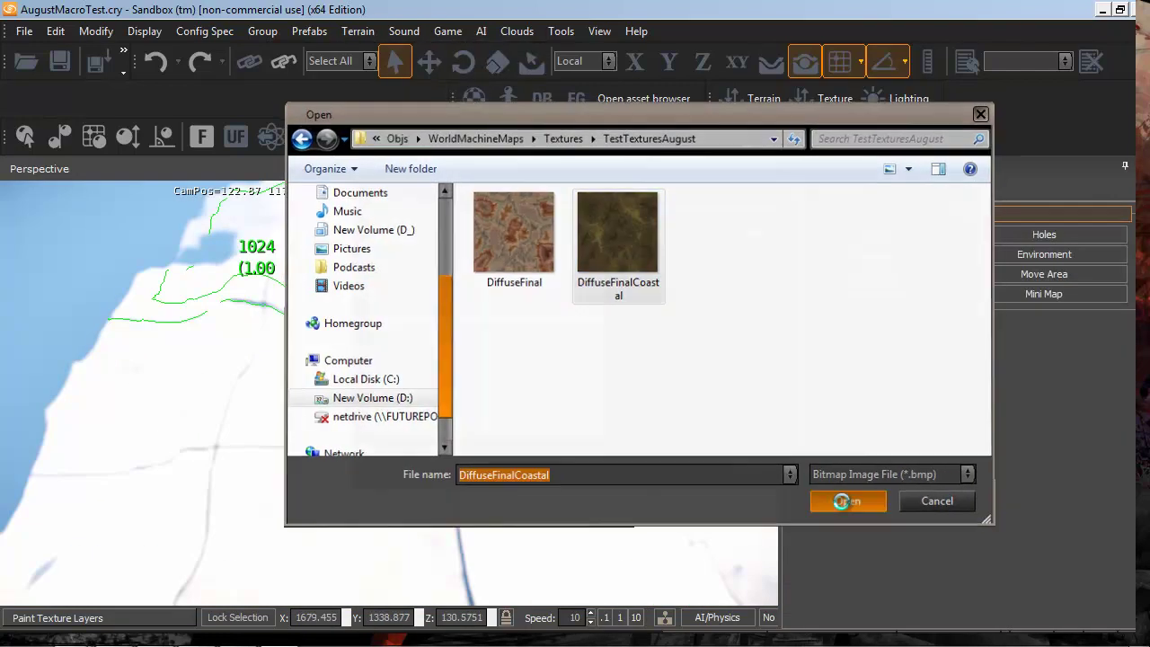
{"action": "left_click", "coordinate": [847, 500]}
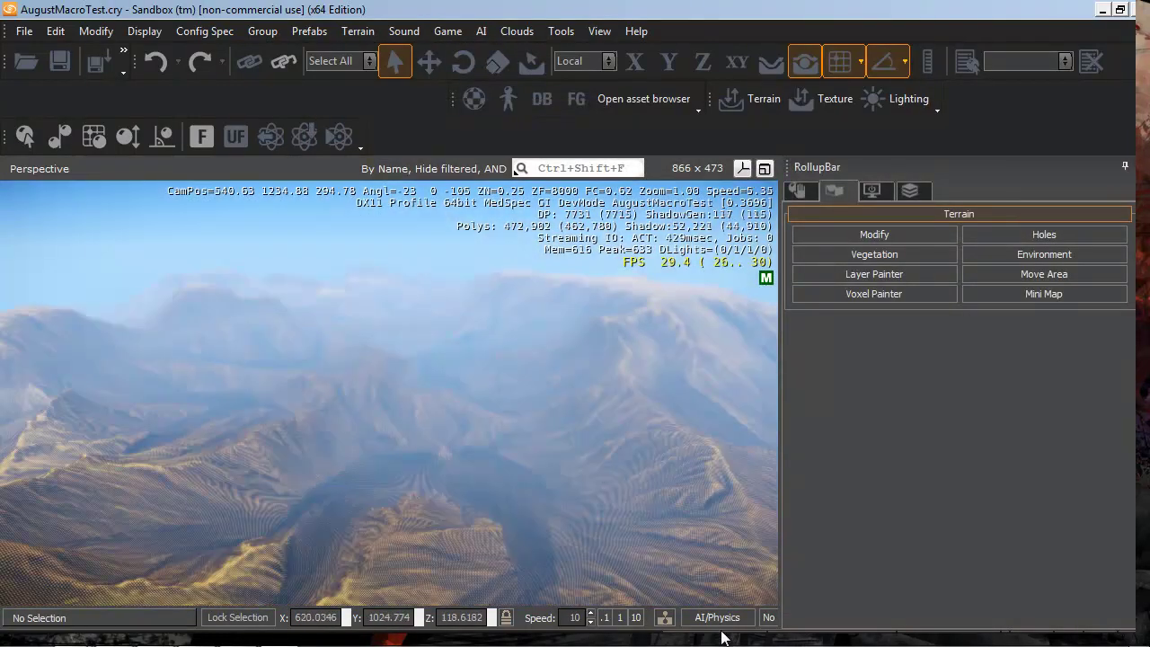